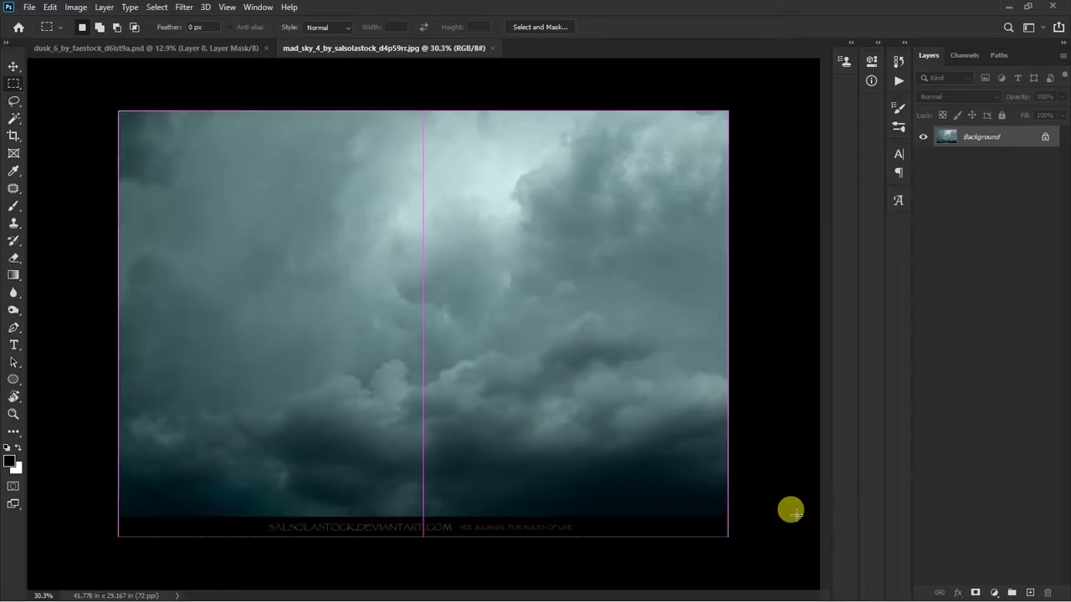
Crop the sky photo to the selection, removing the watermark strip at the bottom
key("alt+i")
key("p")
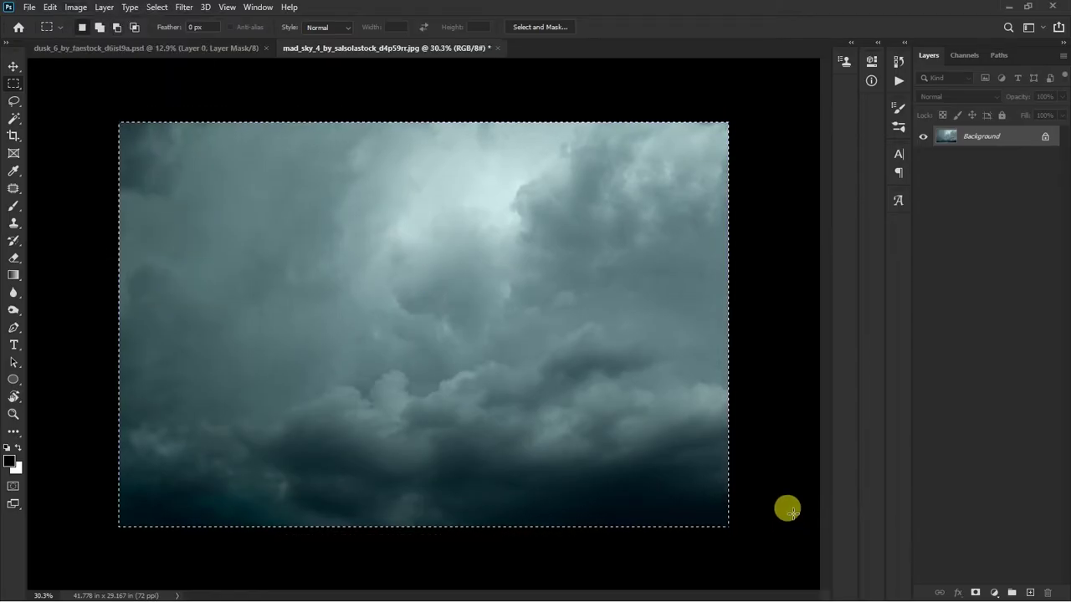
key("ctrl+d")
Place the moon over the sky's centre, scaled to about 541%
mouse_move(464, 276)
left_mouse_down()
mouse_move(457, 265)
mouse_move(691, 233)
left_mouse_up()
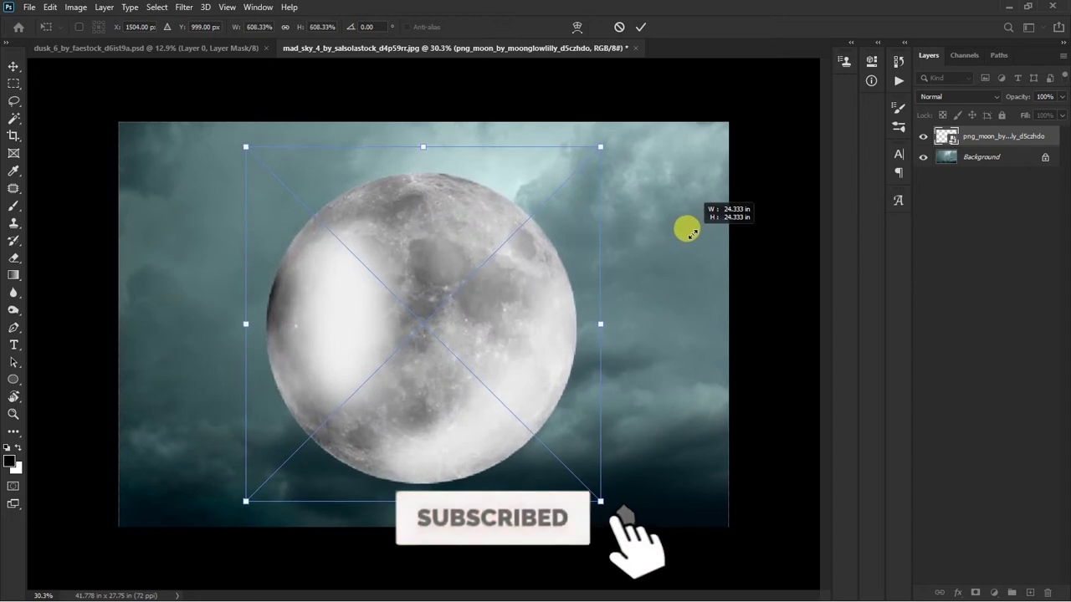
left_click_drag(691, 233, 661, 242)
left_click_drag(473, 318, 474, 311)
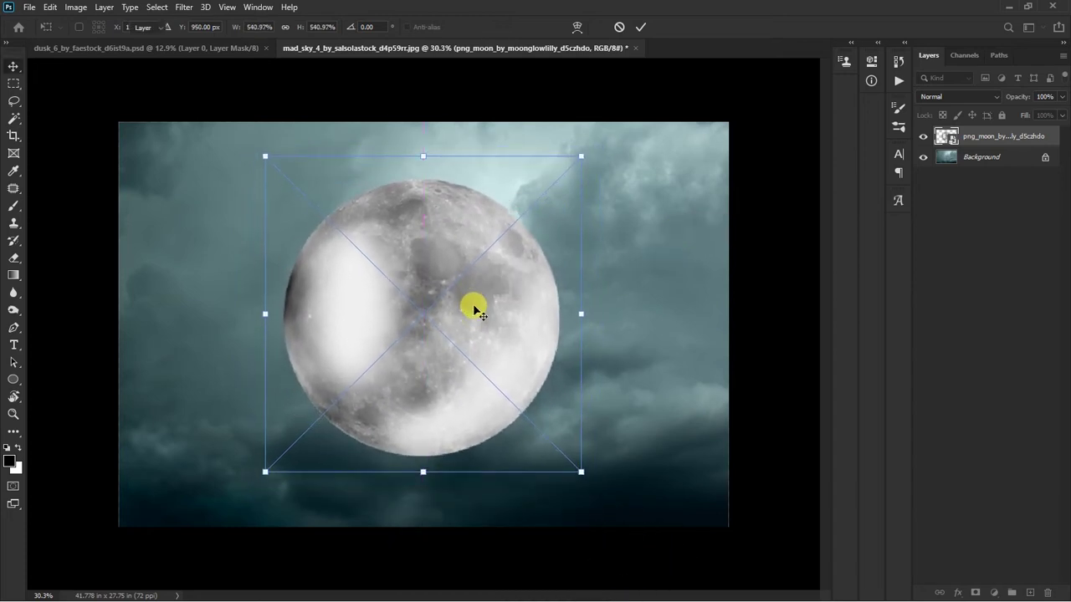
key("Return")
Place the floating island over the moon's left edge, enlarged to about 184%, nudged left and down
left_click_drag(427, 267, 306, 313)
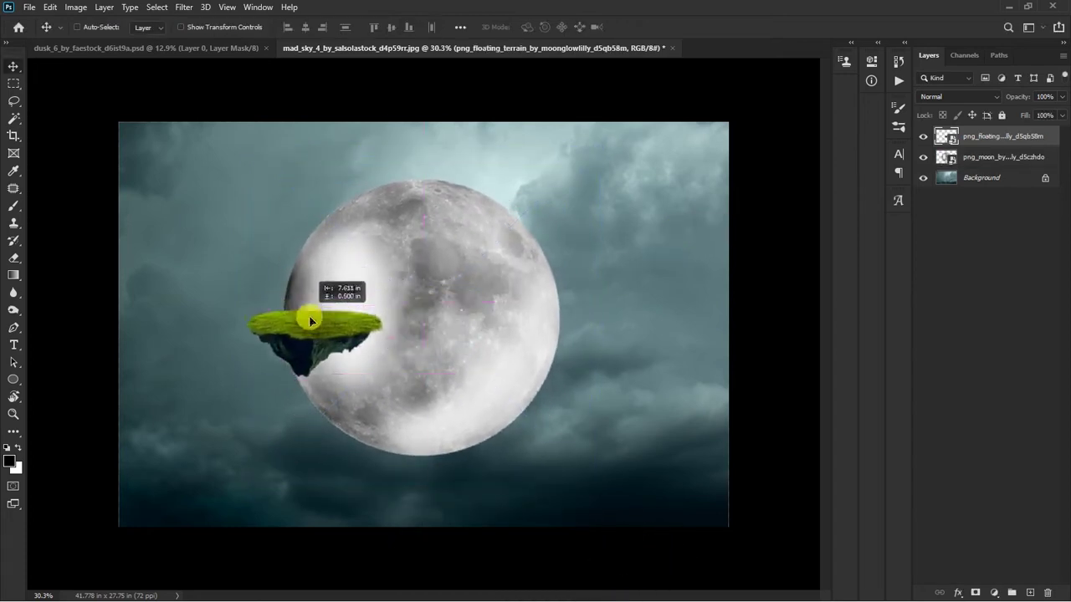
mouse_move(382, 282)
left_mouse_down()
mouse_move(449, 239)
mouse_move(373, 293)
left_mouse_up()
key("Return")
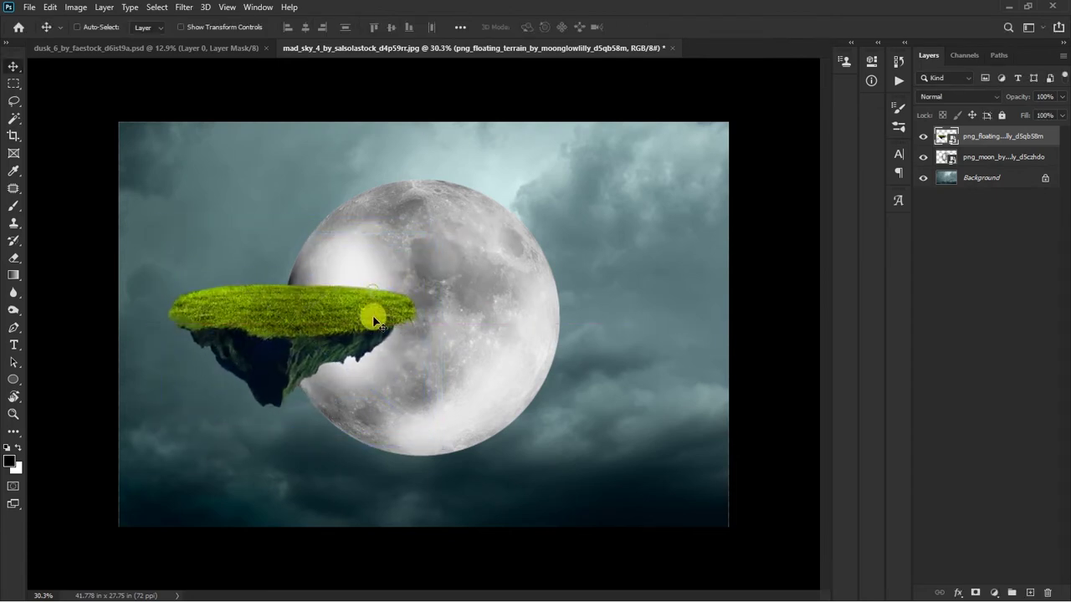
left_click_drag(332, 330, 321, 349)
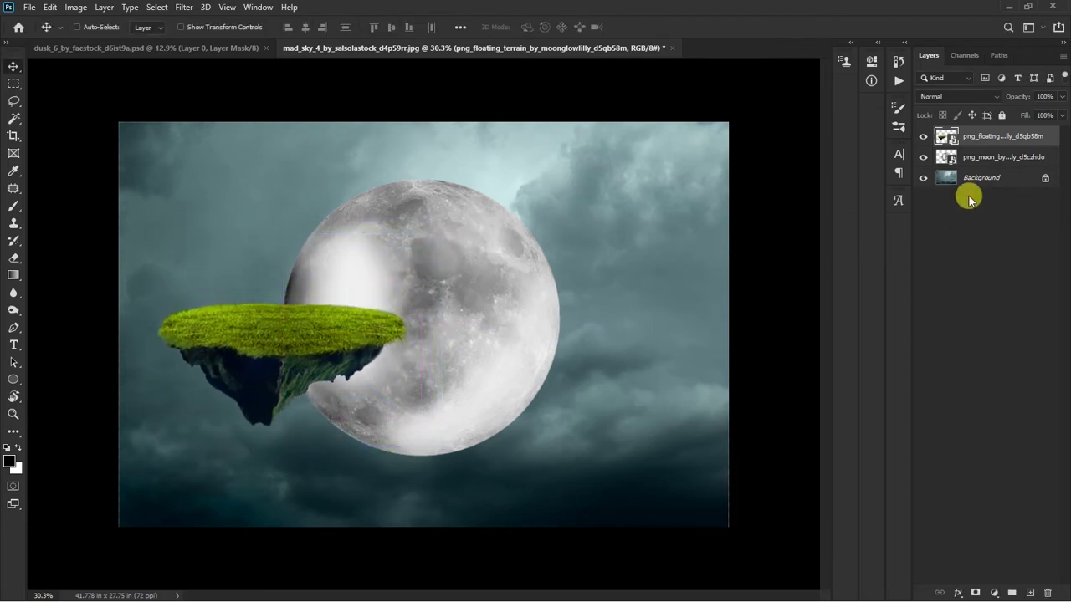
left_click(1042, 162)
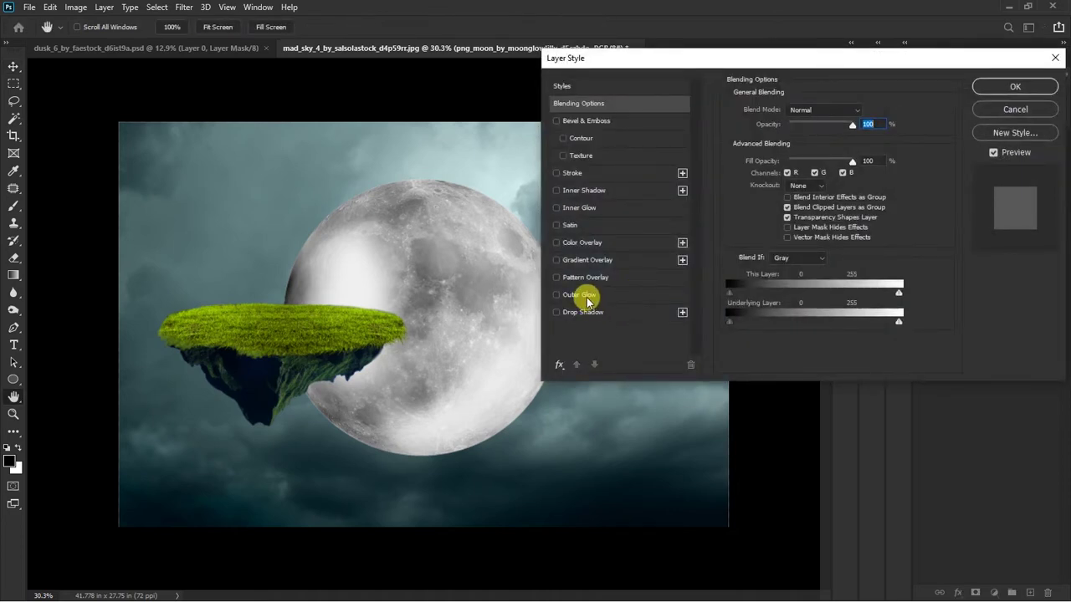
Give the moon a white Outer Glow at 46% opacity with reduced spread
left_click(588, 297)
left_click(758, 156)
left_click_drag(750, 201, 679, 121)
left_click(1020, 163)
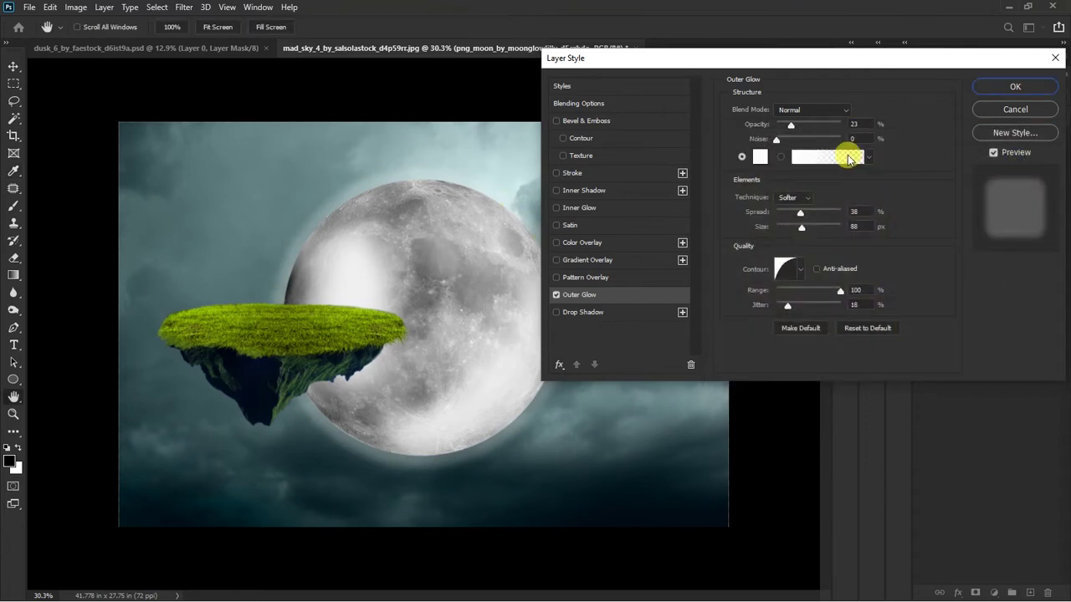
left_click_drag(799, 124, 804, 134)
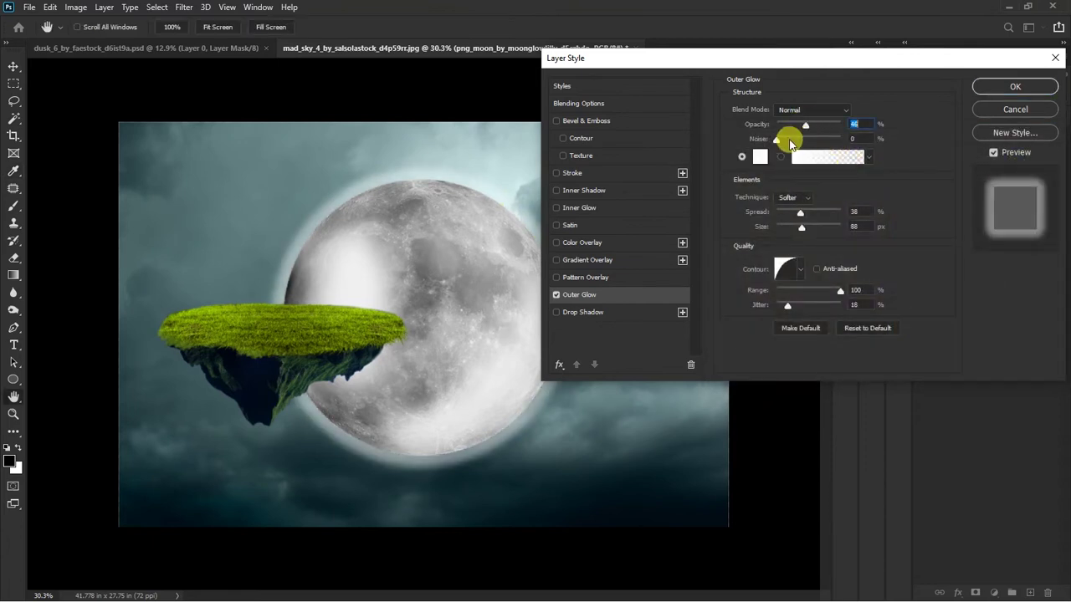
mouse_move(808, 216)
left_mouse_down()
mouse_move(819, 209)
mouse_move(795, 214)
mouse_move(826, 229)
left_mouse_up()
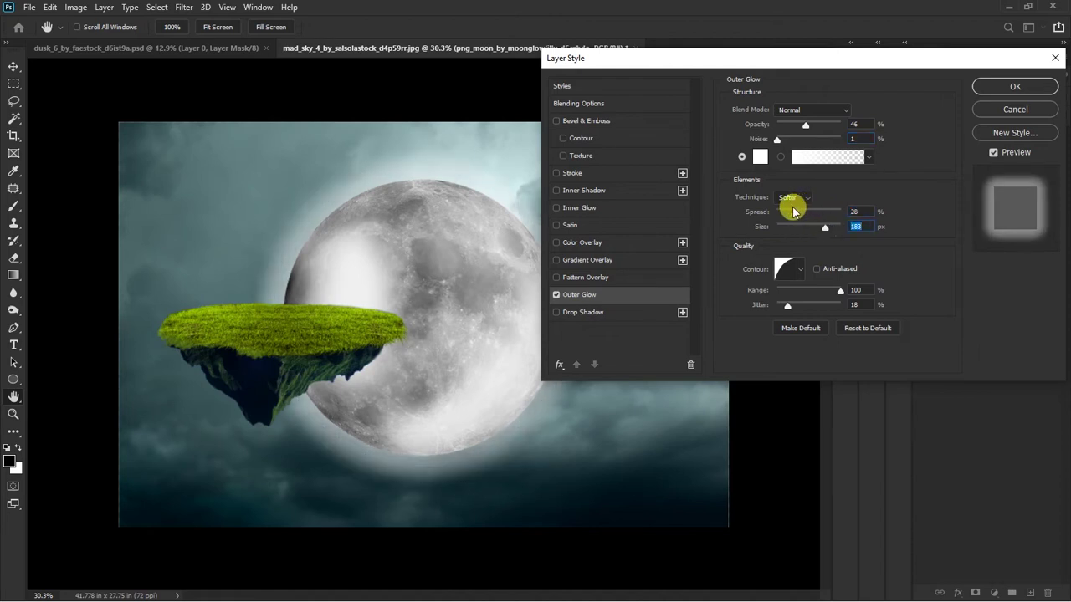
Add a white Inner Glow to the moon and apply both glow effects
left_click(597, 209)
left_click(750, 157)
left_click_drag(736, 176, 681, 131)
left_click(1012, 157)
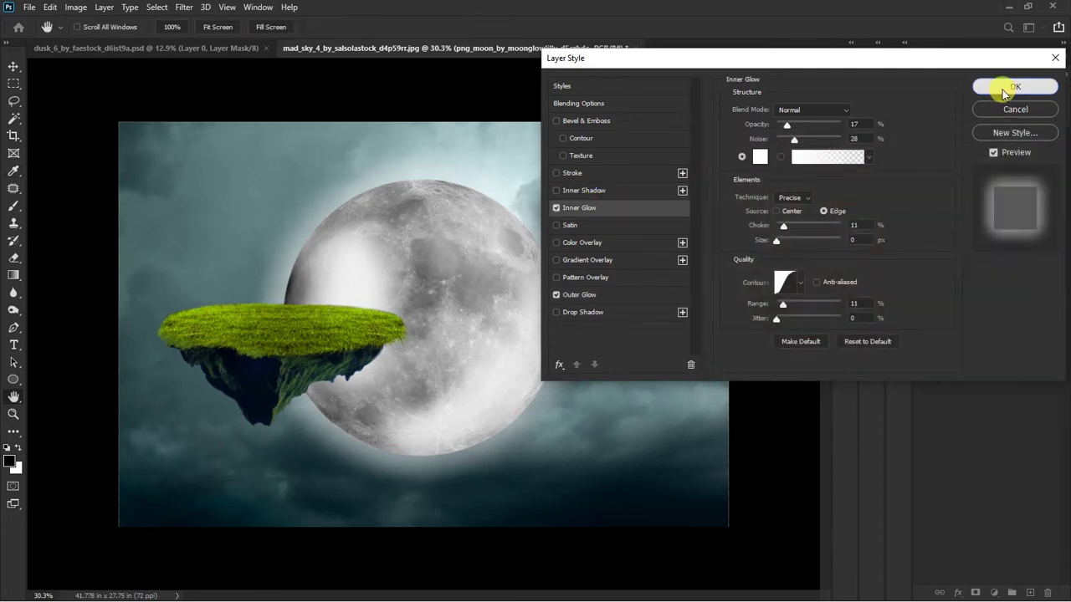
left_click(1010, 87)
key("b")
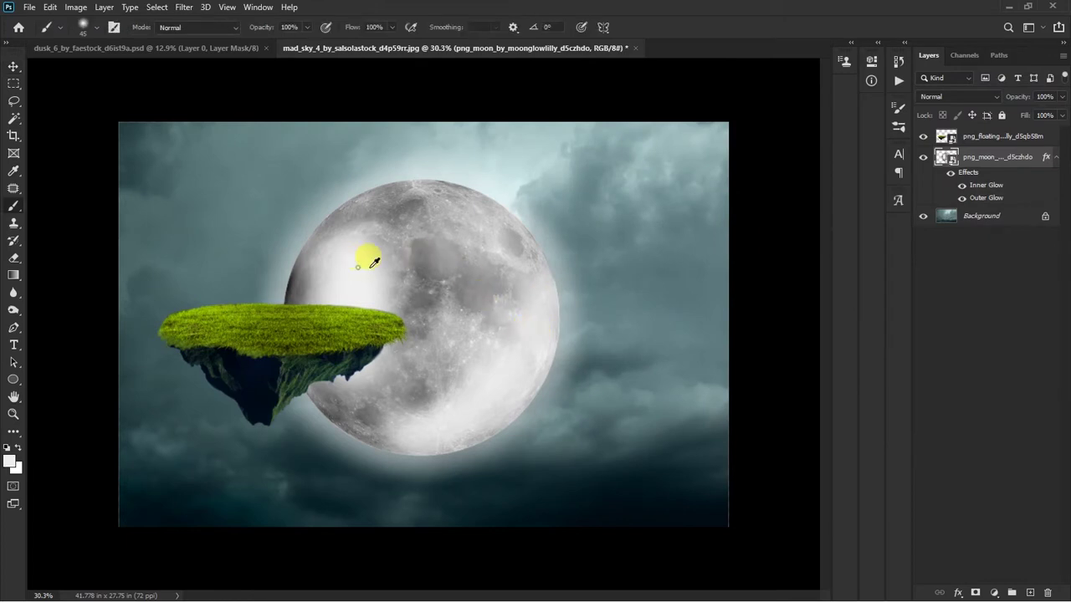
Add Layer 1 above the moon in Overlay mode and paint white over the moon
key("ctrl+shift+n")
key("Return")
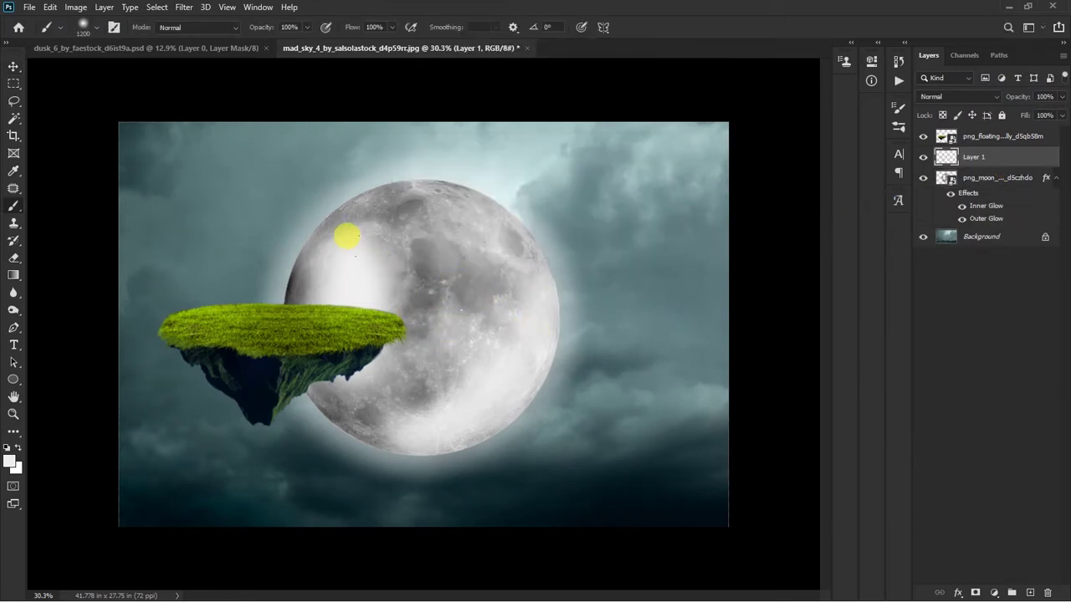
left_click(941, 96)
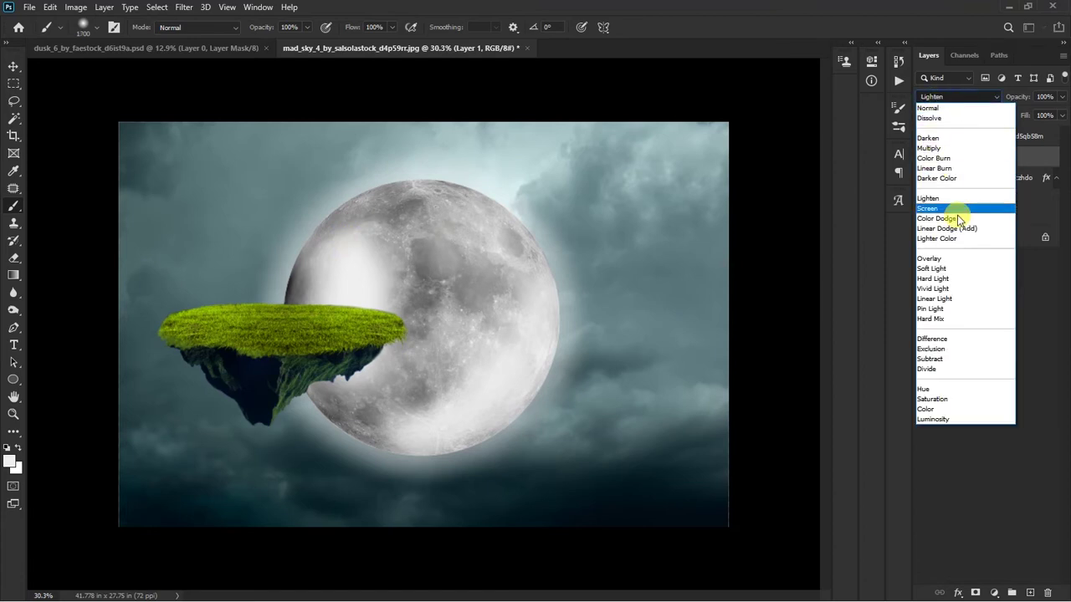
left_click(938, 256)
left_click(341, 335)
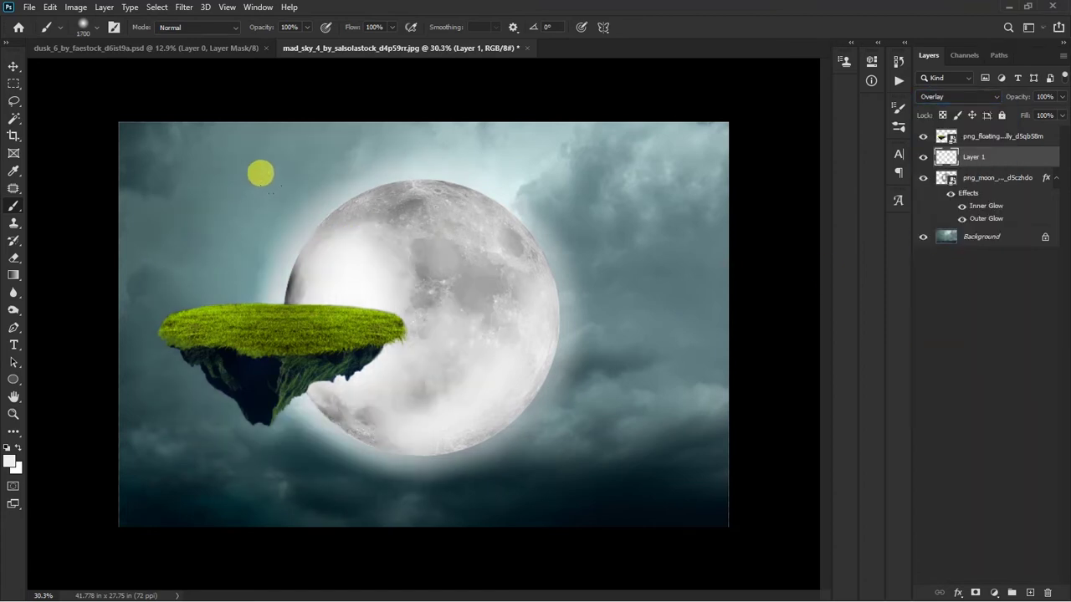
left_click(408, 189)
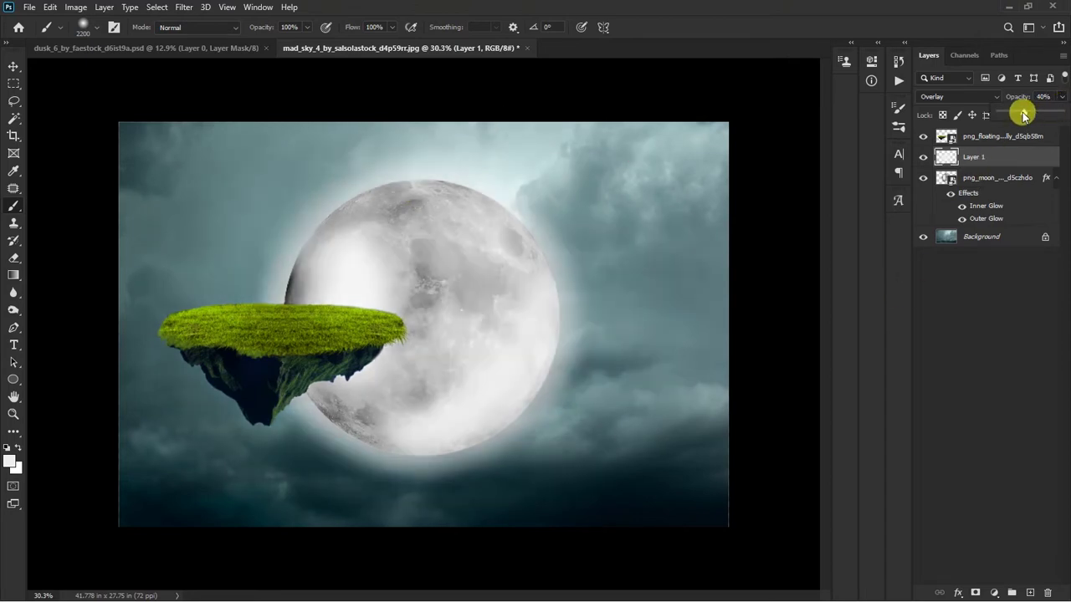
Add Layer 2 just above the Background in Overlay mode and paint white around the moon
left_click(990, 190)
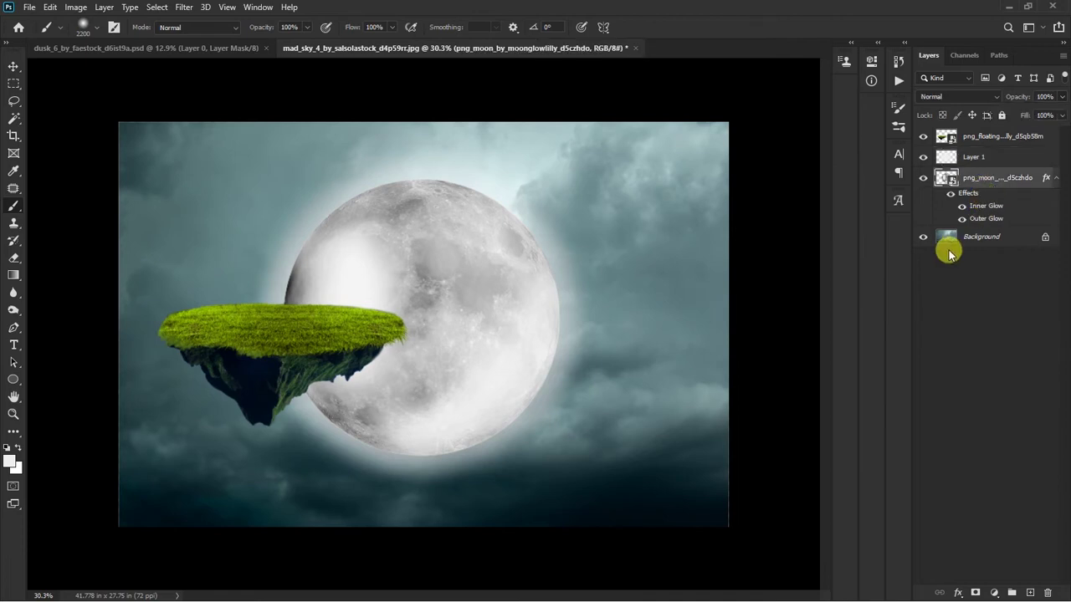
key("ctrl+shift+alt+n")
left_click_drag(948, 252, 947, 249)
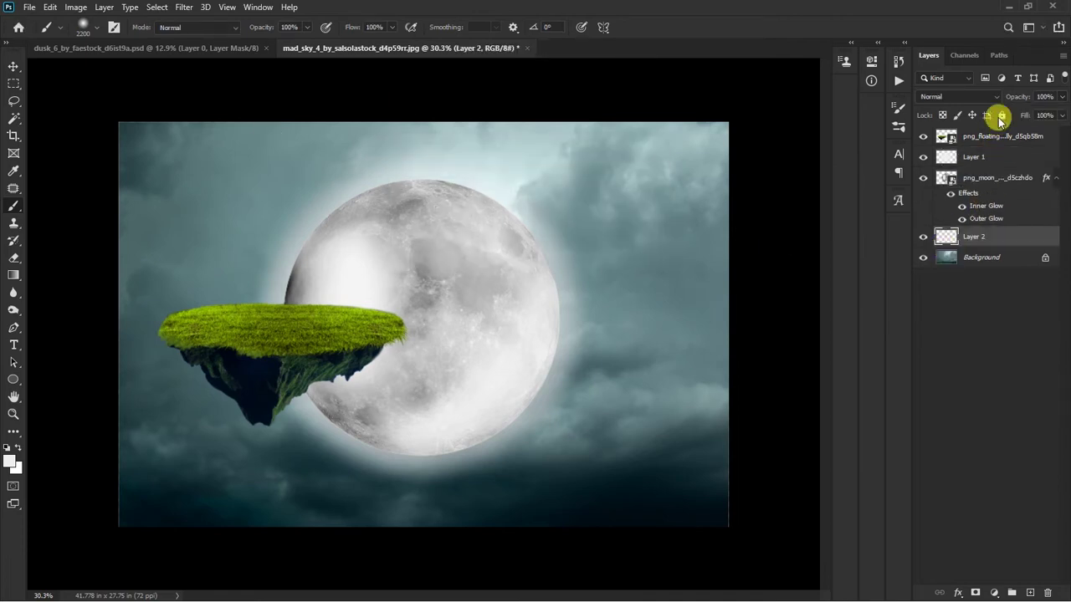
left_click(970, 96)
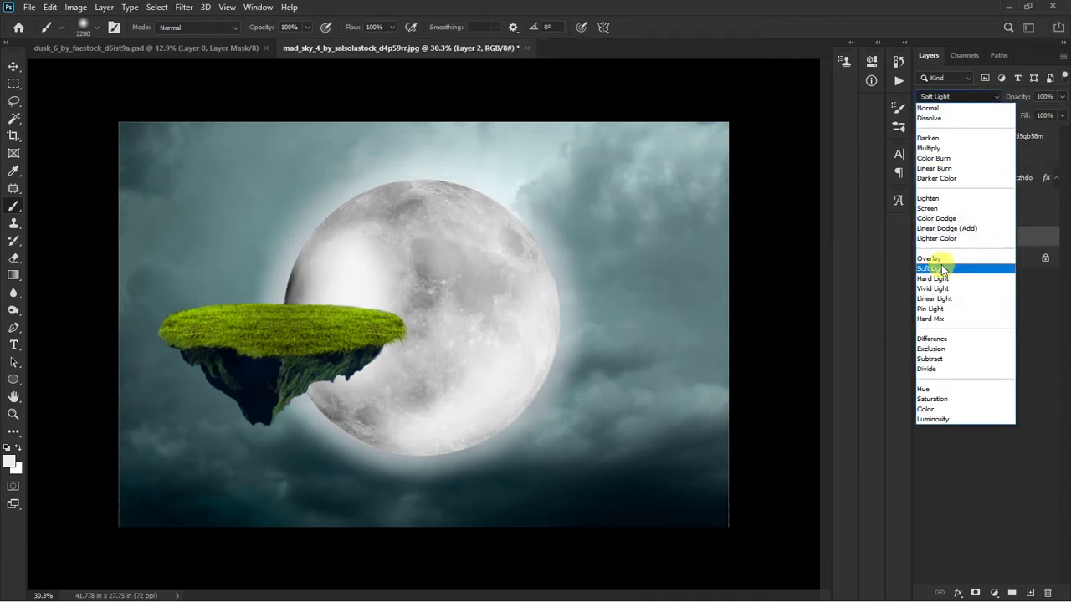
left_click(930, 259)
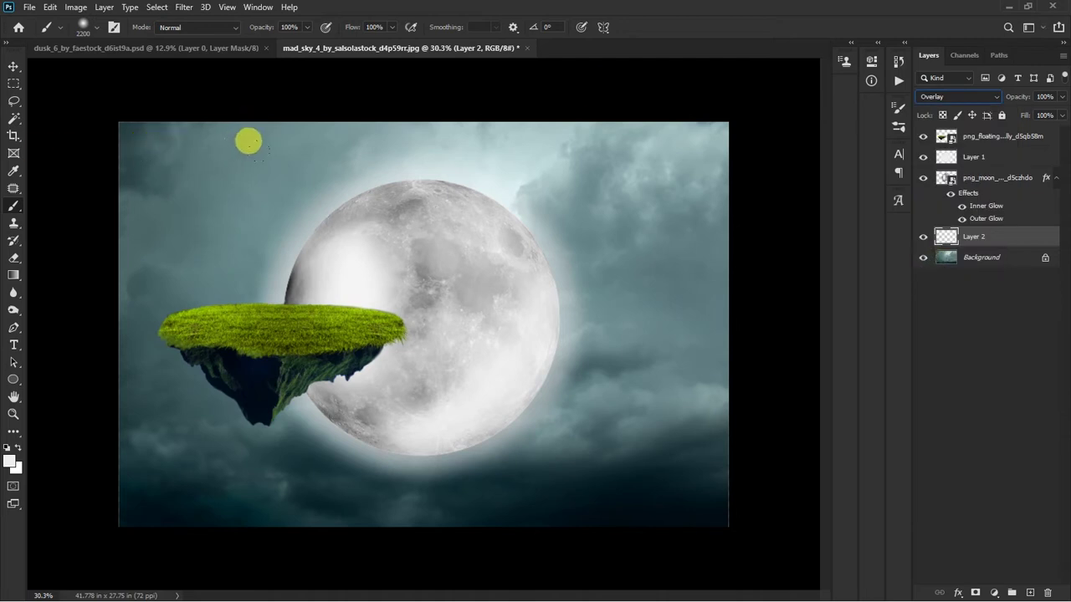
left_click_drag(247, 142, 207, 151)
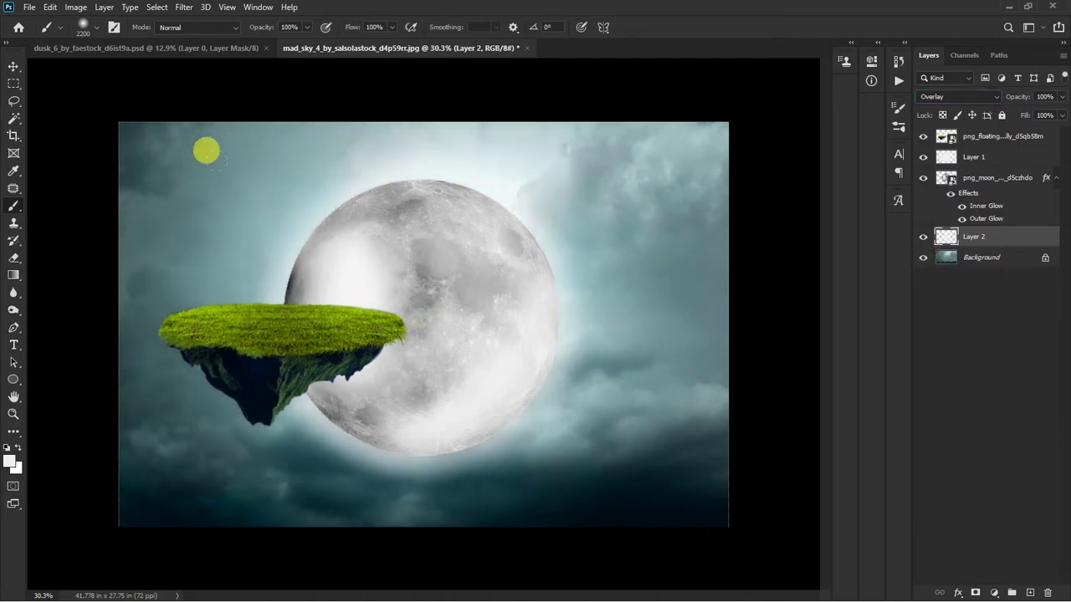
Load the floating island's shape as a selection and add Layer 3 above it
key("v")
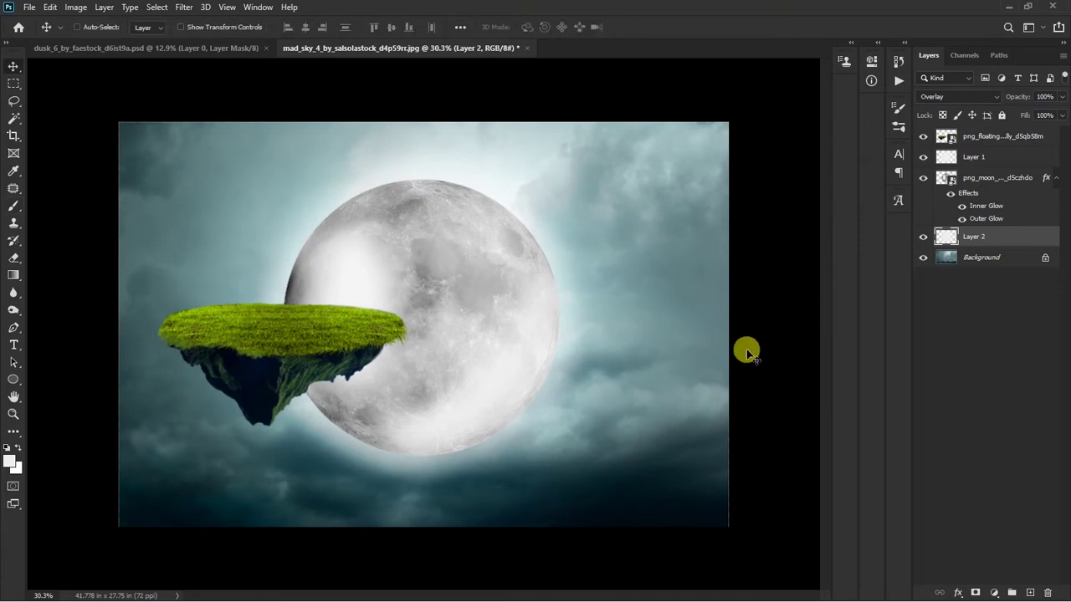
scroll(393, 322, "up", 2)
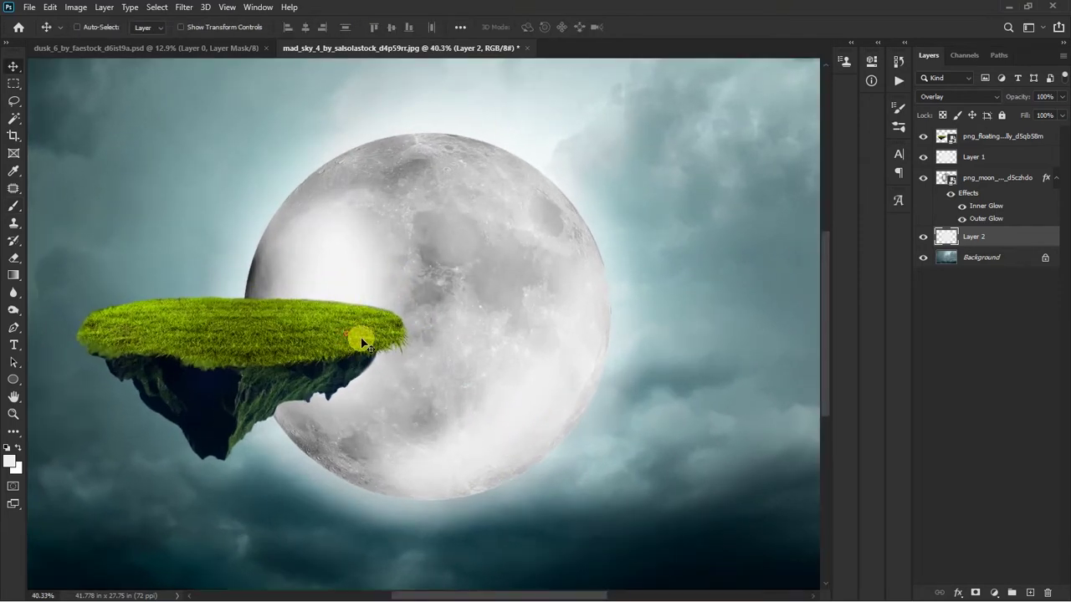
right_click(368, 347)
left_click(393, 347)
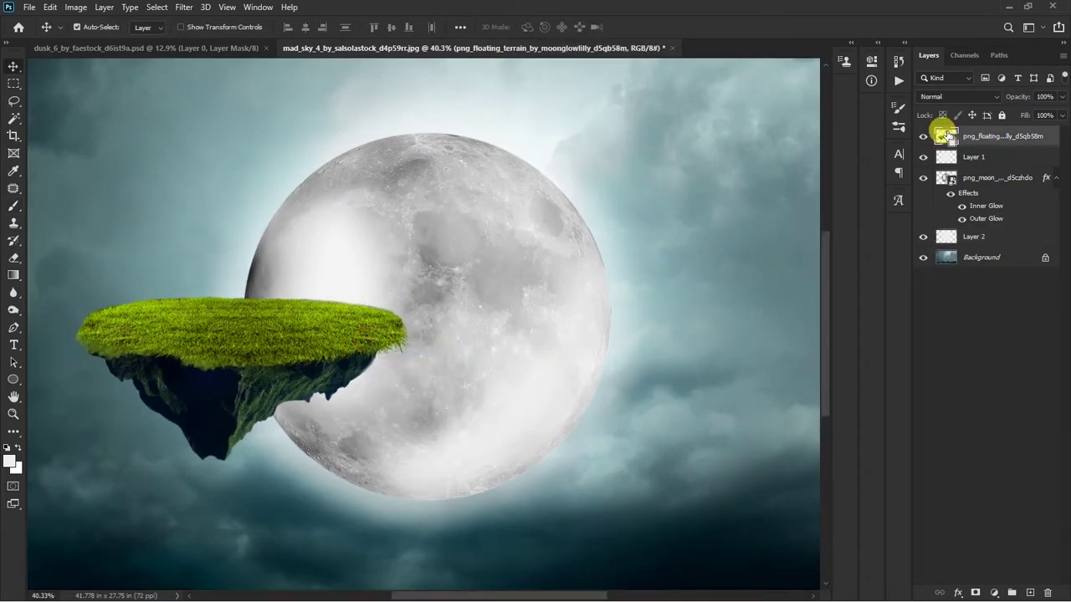
left_click(946, 135, "ctrl")
key("ctrl+shift+alt+n")
Softly paint the moon beneath the island's right edge with a 400 brush
key("b")
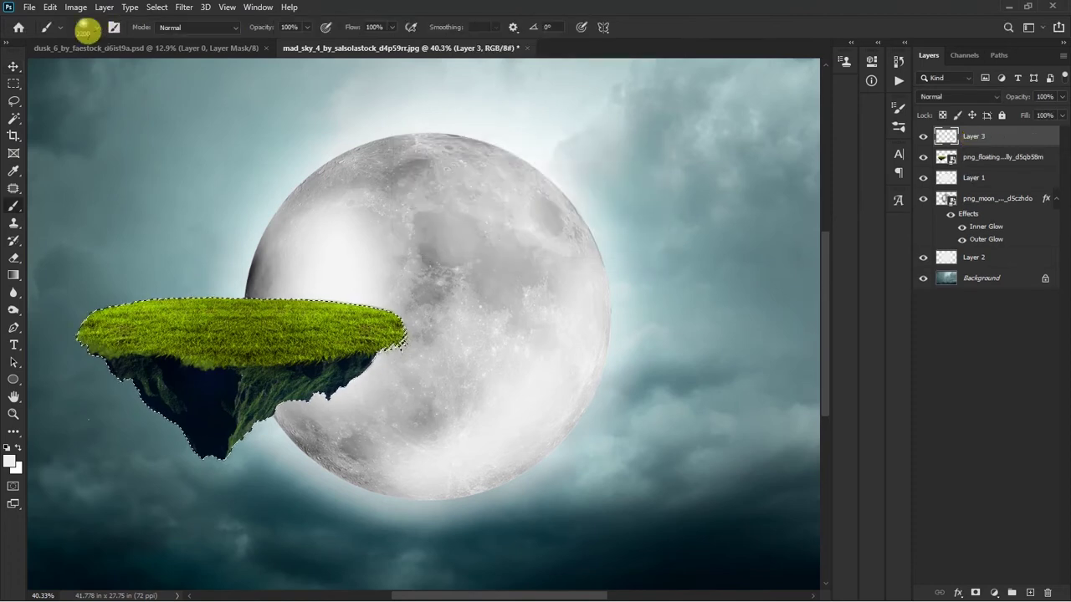
key("bracketleft")
key("bracketleft")
key("bracketleft")
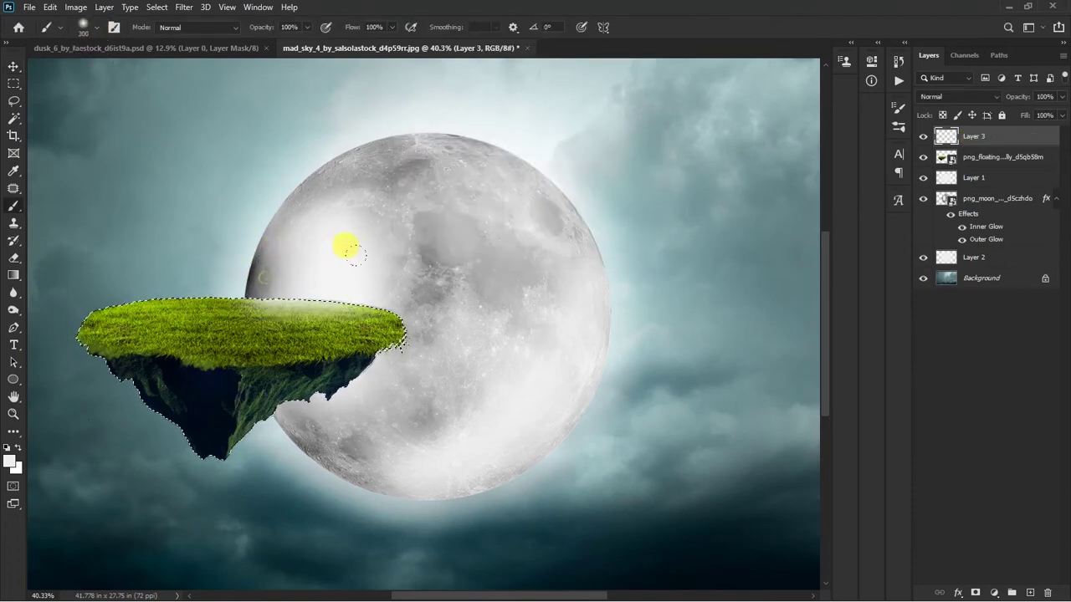
key("bracketright")
left_click_drag(402, 310, 333, 373)
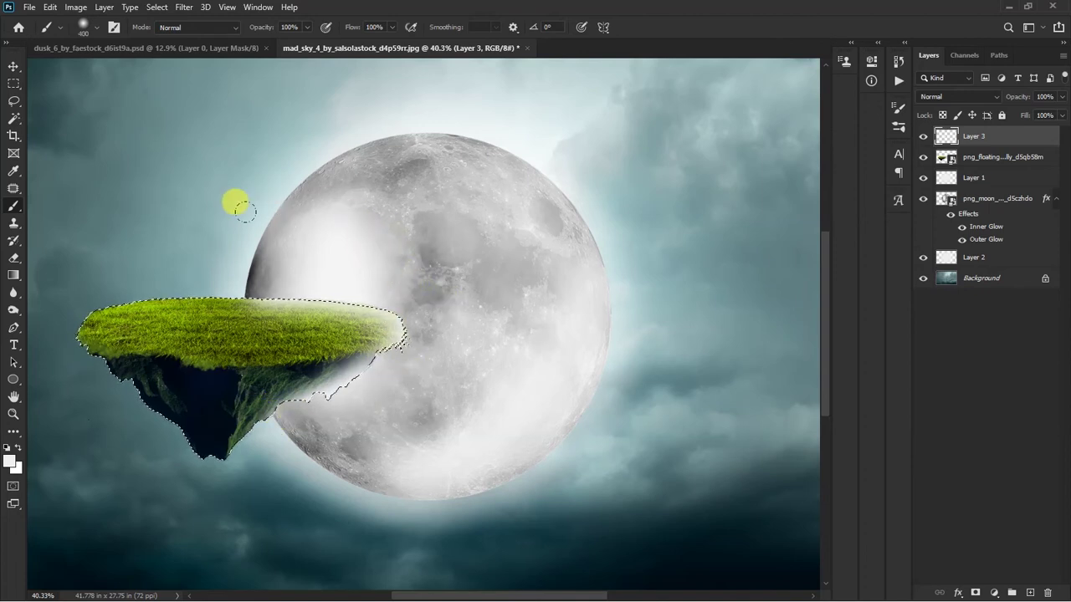
left_click_drag(224, 243, 341, 213)
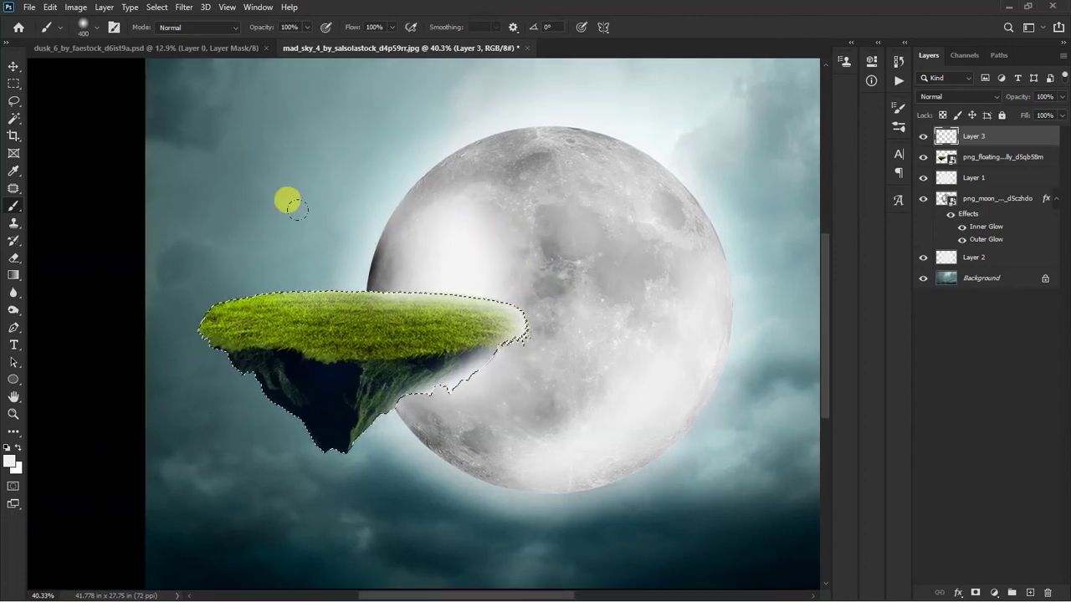
scroll(581, 306, "down", 2)
scroll(561, 290, "down", 1)
scroll(563, 293, "down", 1)
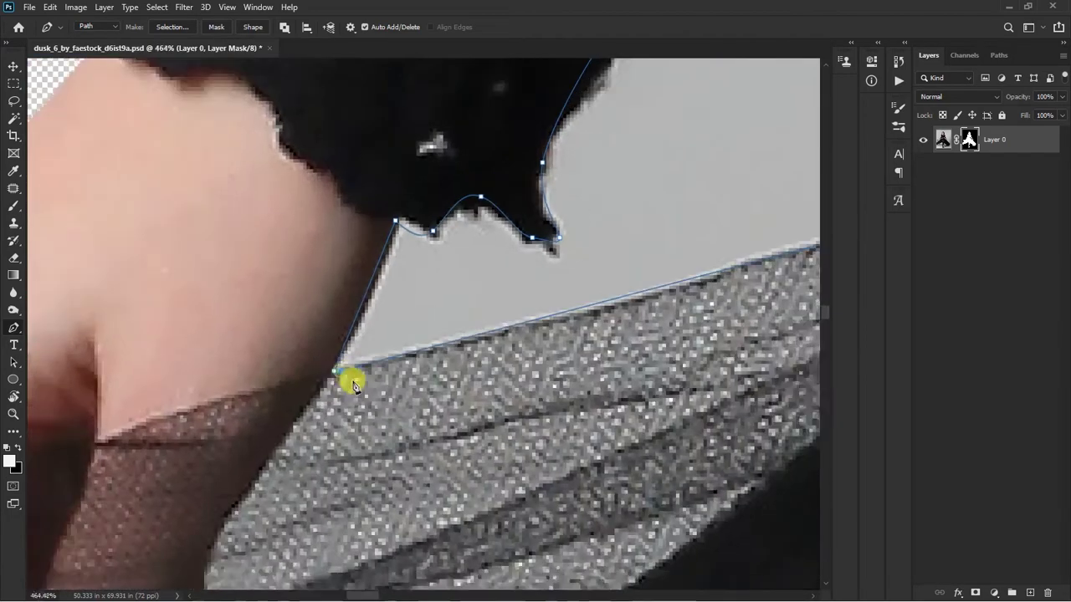
Drag the masked woman into the mad_sky moon composition as a new layer
key("alt+ctrl+r")
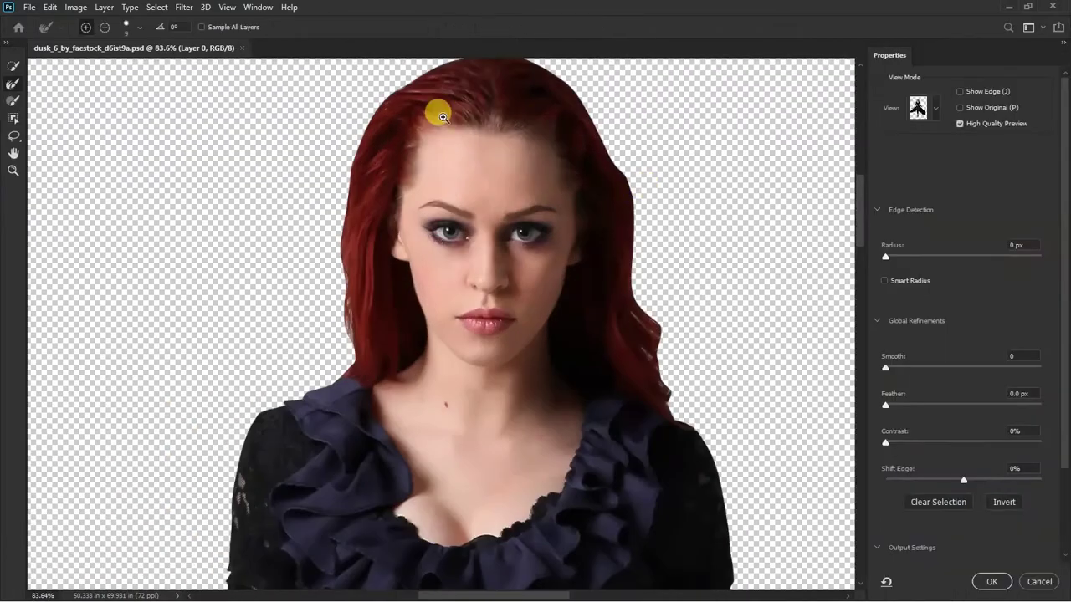
scroll(327, 239, "down", 3)
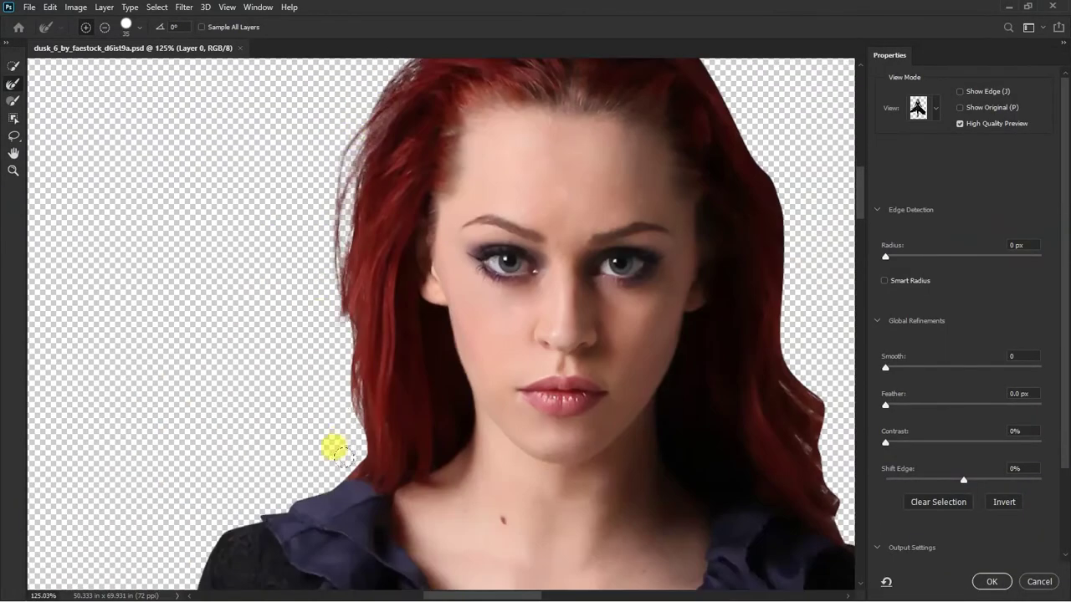
scroll(485, 246, "up", 3)
scroll(485, 245, "right", 4)
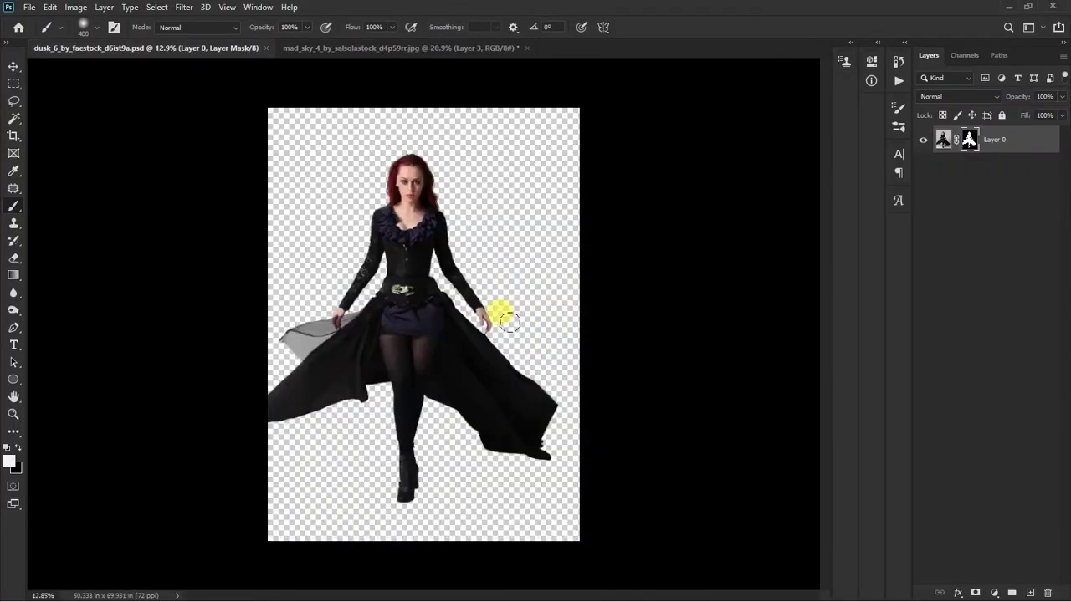
key("v")
mouse_move(410, 294)
left_mouse_down()
mouse_move(335, 44)
mouse_move(390, 222)
left_mouse_up()
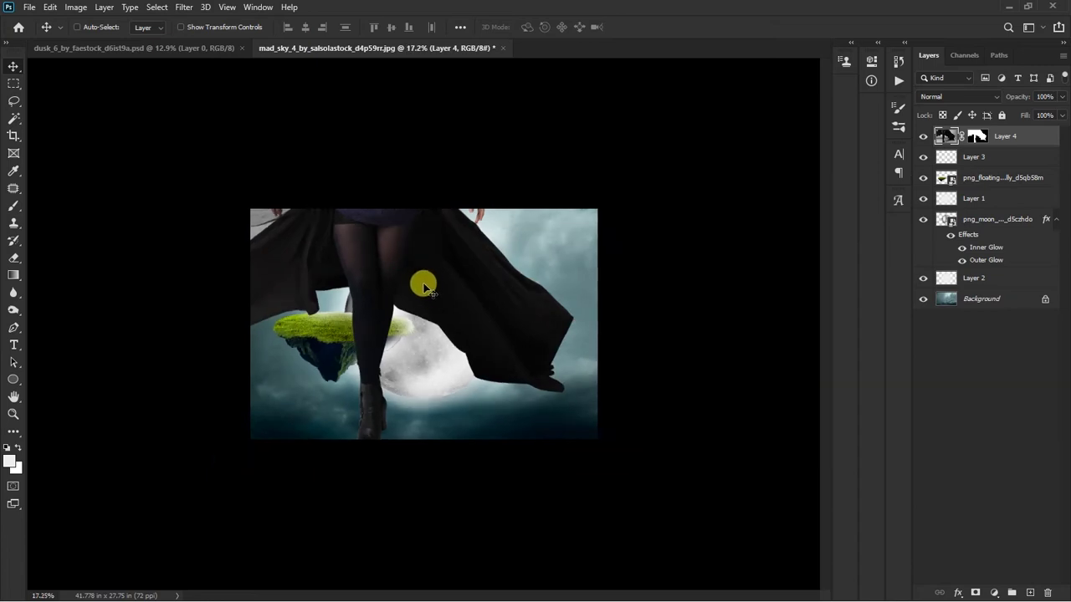
Scale the woman down and position her standing on the grassy island
key("ctrl+t")
mouse_move(601, 500)
left_mouse_down()
mouse_move(416, 242)
mouse_move(356, 290)
left_mouse_up()
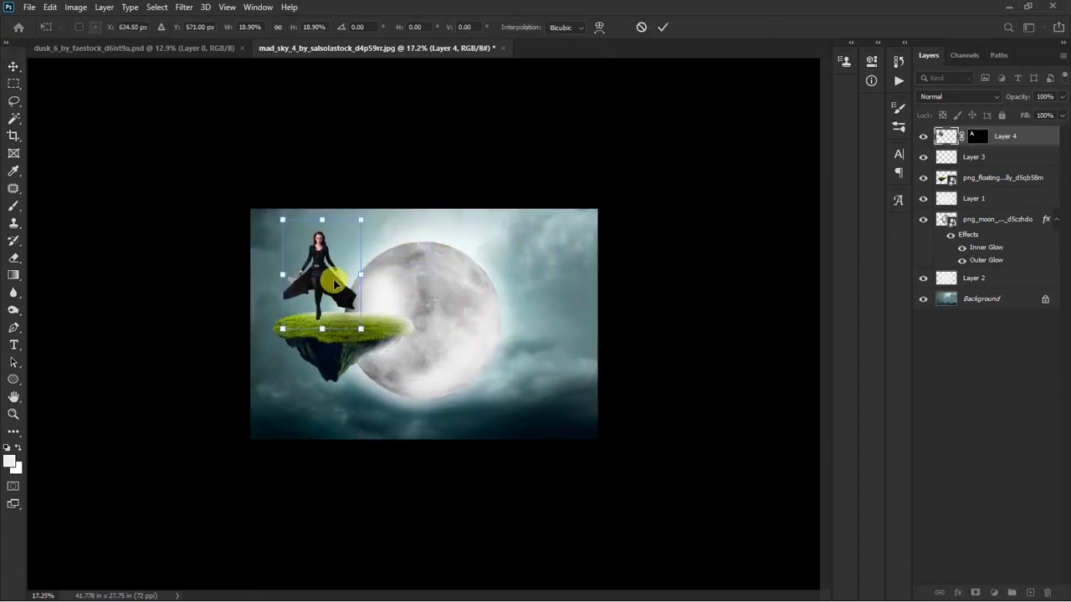
key("Return")
scroll(351, 265, "up", 2)
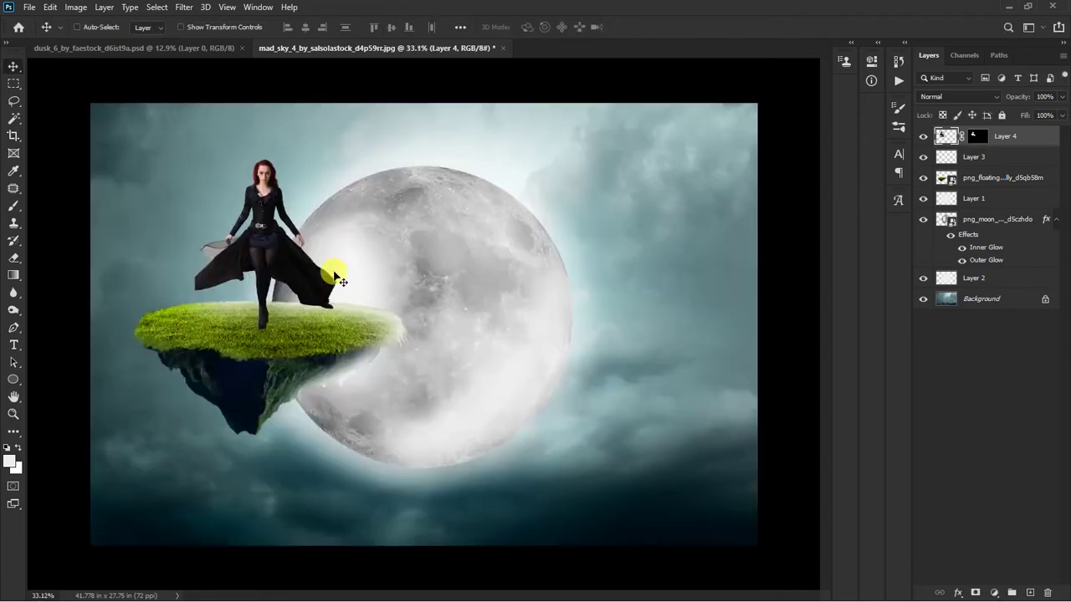
scroll(387, 332, "up", 2)
scroll(490, 311, "up", 2)
mouse_move(491, 310)
left_mouse_down()
mouse_move(452, 342)
mouse_move(458, 352)
left_mouse_up()
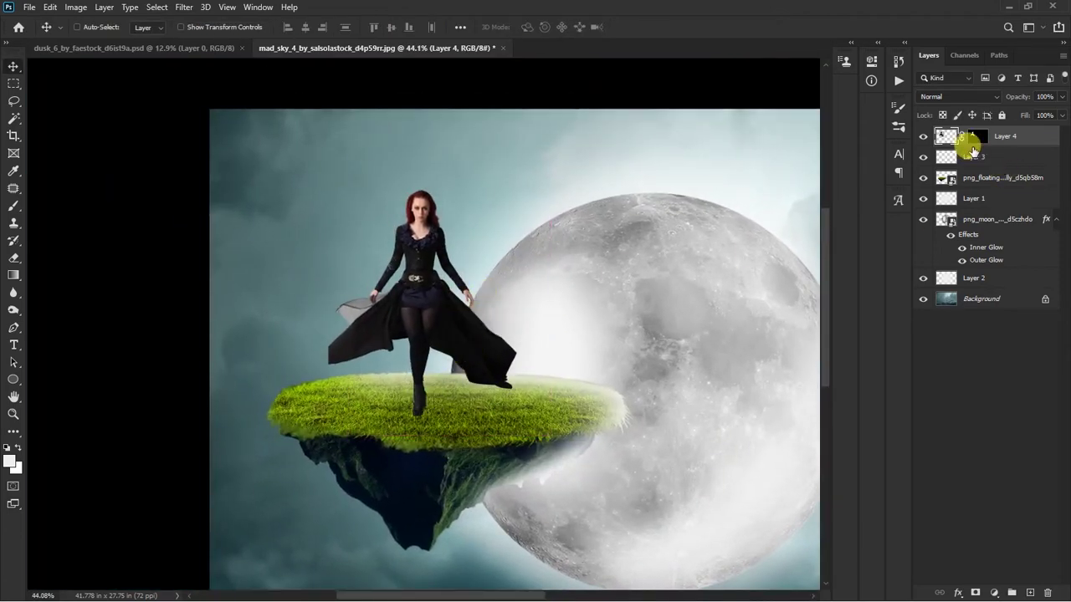
scroll(533, 349, "down", 2)
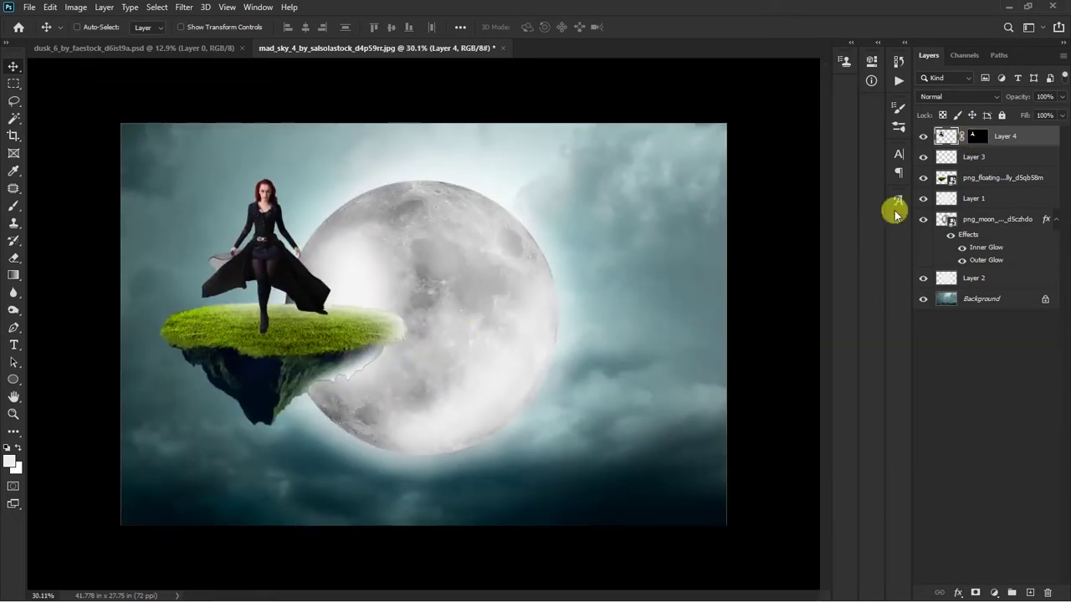
Apply the woman's layer mask permanently into Layer 4
right_click(975, 138)
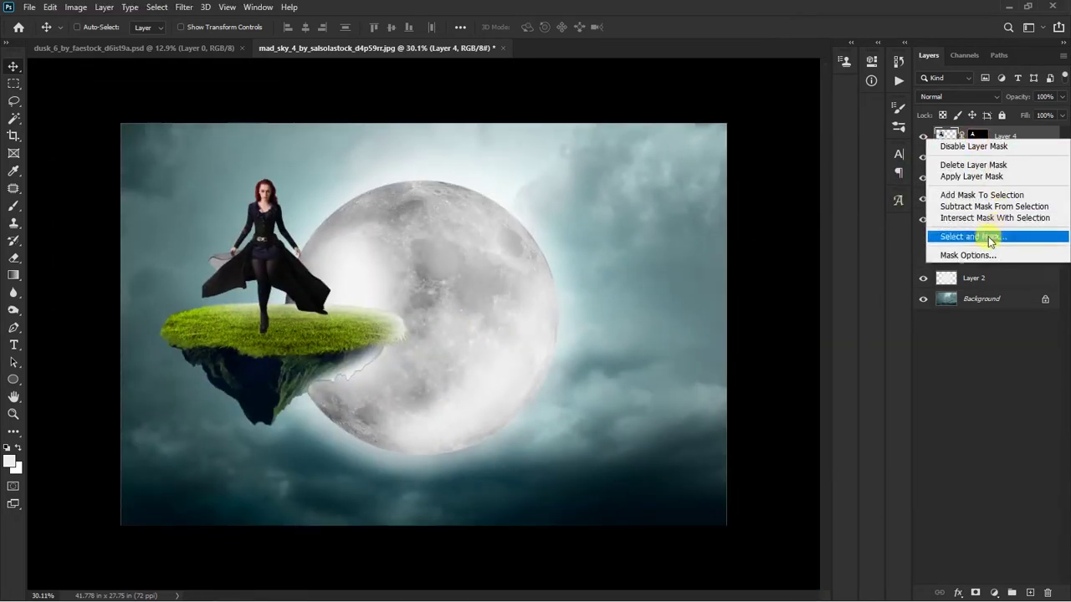
left_click(987, 176)
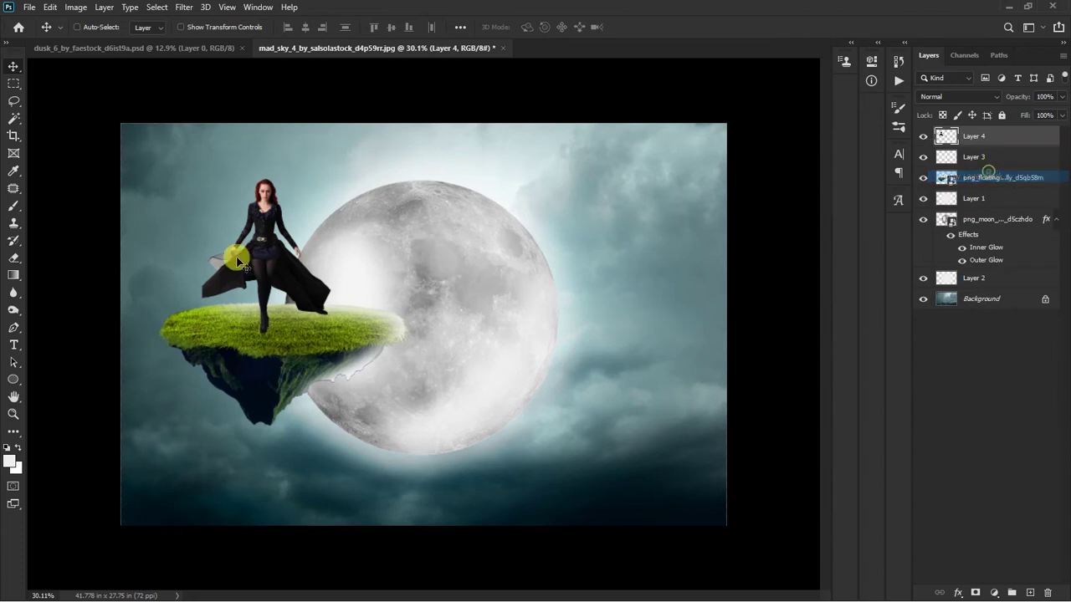
scroll(251, 251, "up", 3)
scroll(485, 310, "up", 1)
scroll(485, 310, "up", 1)
key("j")
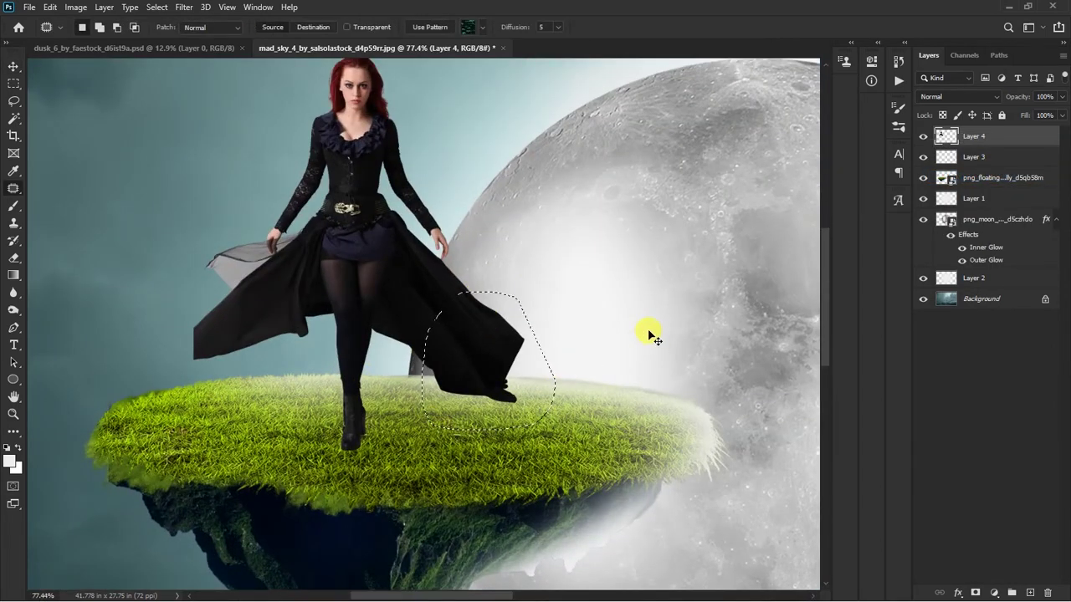
Copy the selected skirt flap, flip it horizontally and move it to the skirt's left side
key("ctrl+j")
key("ctrl+t")
right_click(491, 356)
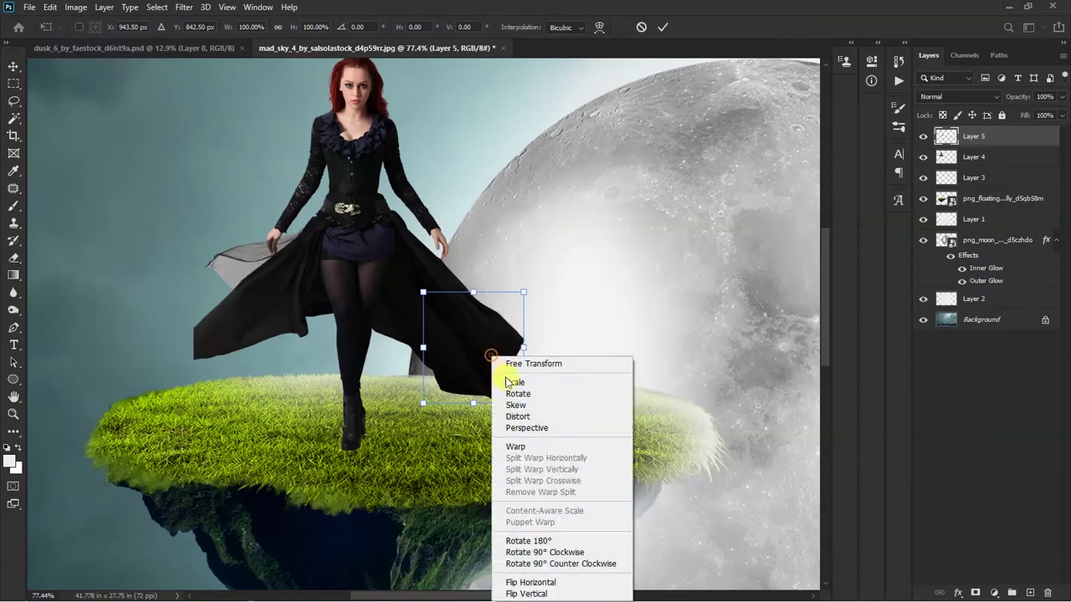
left_click(547, 582)
mouse_move(490, 352)
left_mouse_down()
mouse_move(215, 327)
mouse_move(257, 352)
left_mouse_up()
key("Return")
scroll(227, 338, "up", 3)
scroll(227, 339, "up", 1)
Distort the left cloth piece into shape and erase its edge to blend with the skirt
key("ctrl+t")
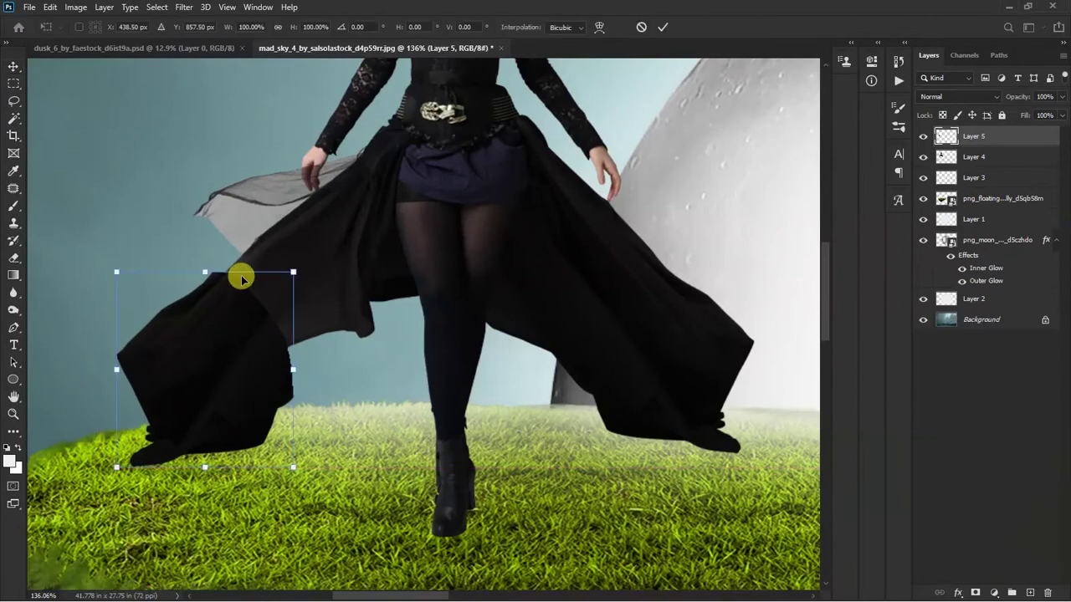
left_click_drag(299, 273, 303, 274)
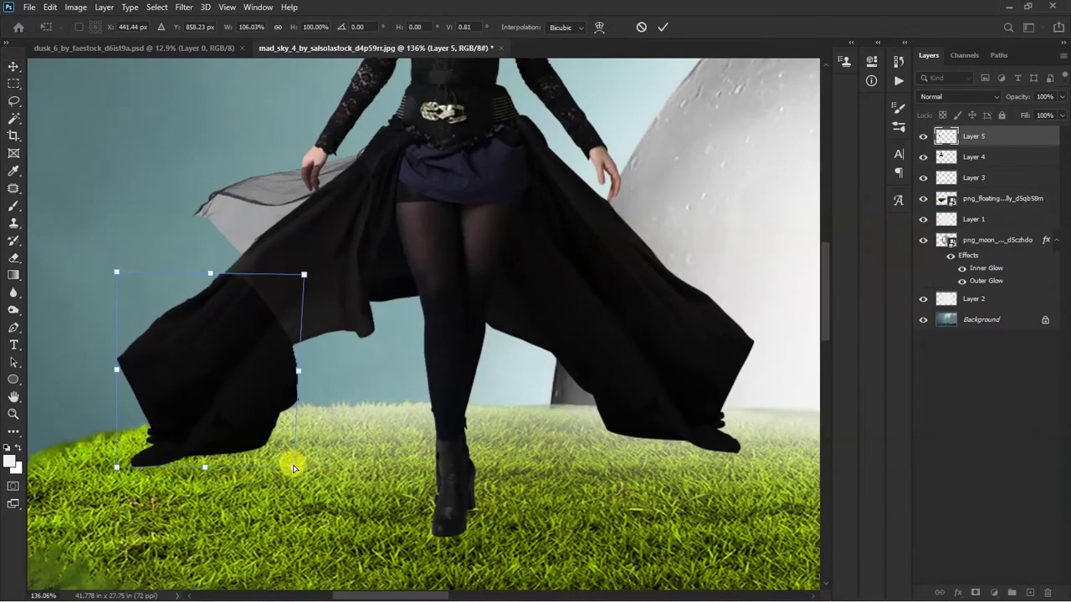
left_click_drag(292, 469, 263, 403)
left_click_drag(243, 319, 239, 311)
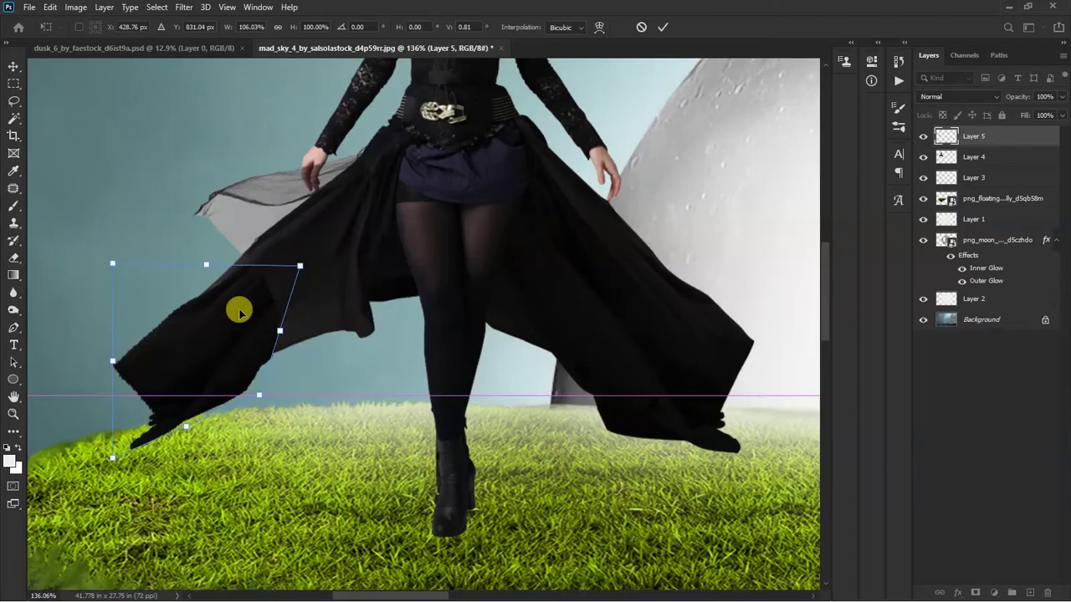
key("Return")
scroll(235, 301, "up", 3, "alt")
key("e")
key("bracketright")
key("bracketright")
key("bracketright")
left_click_drag(270, 332, 280, 373)
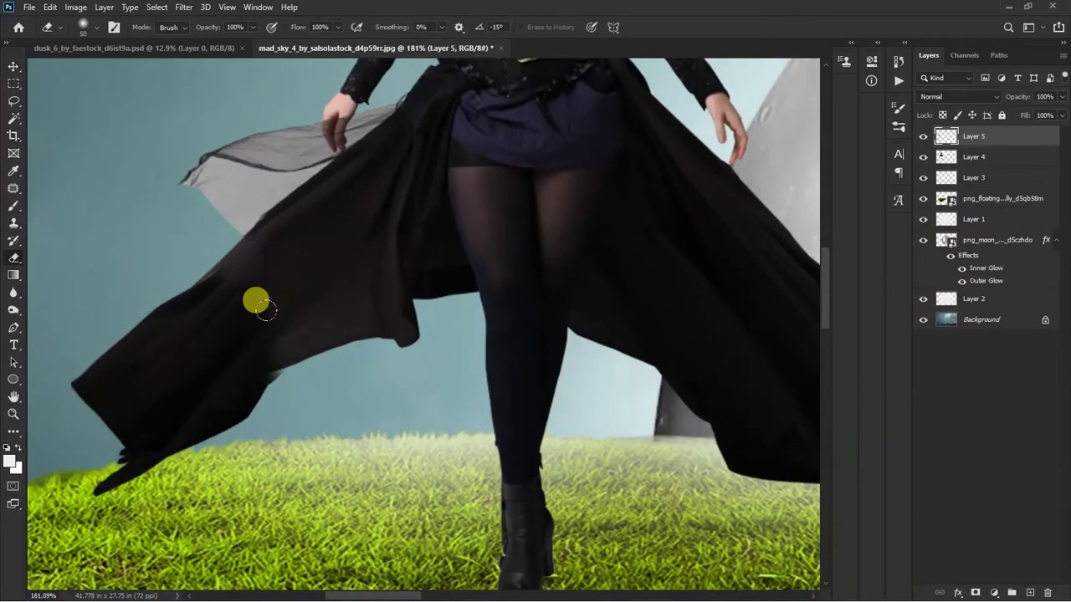
Warp the cloth piece to bend its shape slightly
key("ctrl+t")
right_click(250, 319)
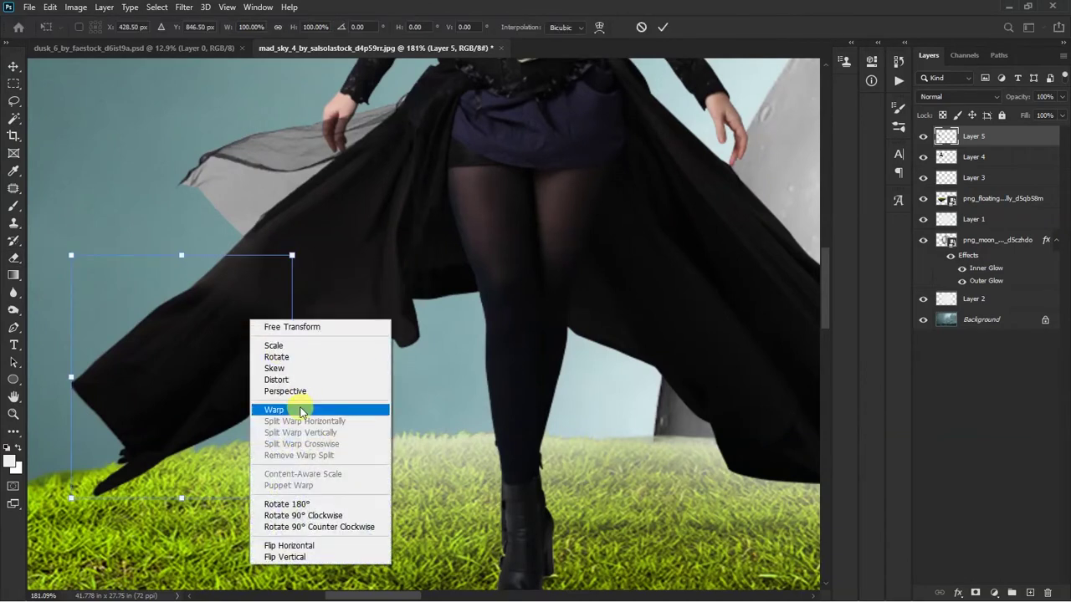
left_click(301, 410)
left_click_drag(282, 365, 280, 358)
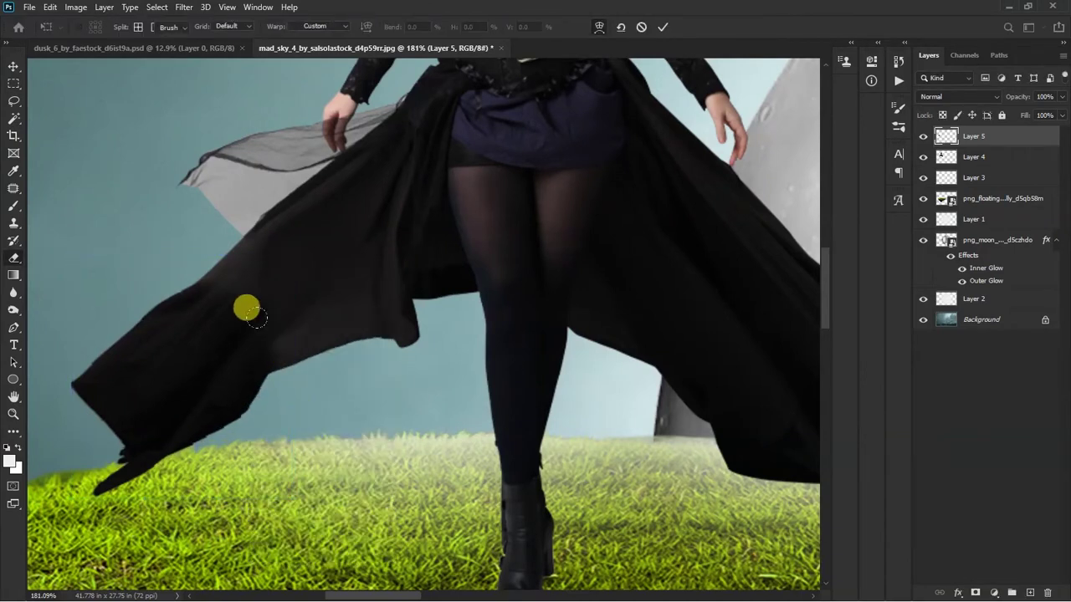
key("Return")
scroll(293, 327, "down", 4, "alt")
Brighten the cloth piece by raising the RGB curve in Curves
key("ctrl+m")
left_click_drag(704, 252, 696, 231)
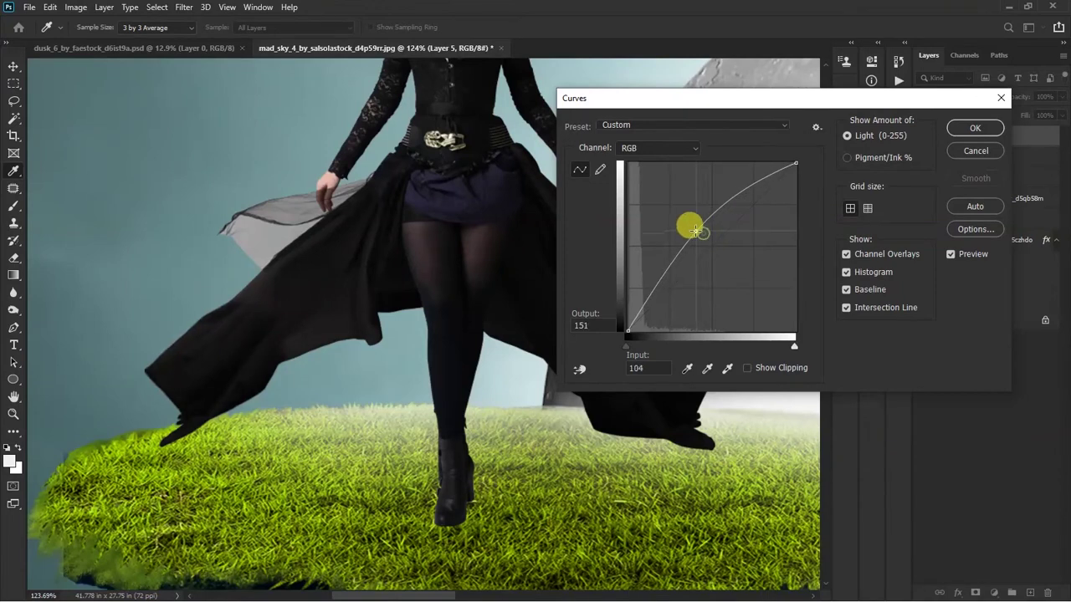
key("Return")
scroll(693, 232, "down", 3, "alt")
scroll(638, 251, "down", 2, "alt")
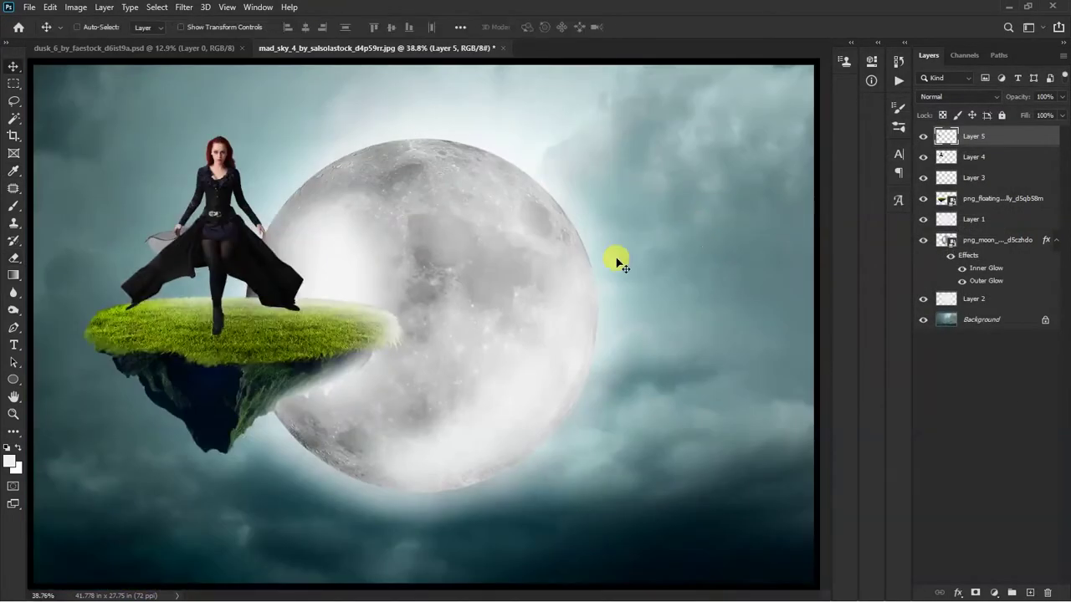
Merge the cloth piece into the woman's layer
left_click(960, 162, "shift")
key("ctrl+e")
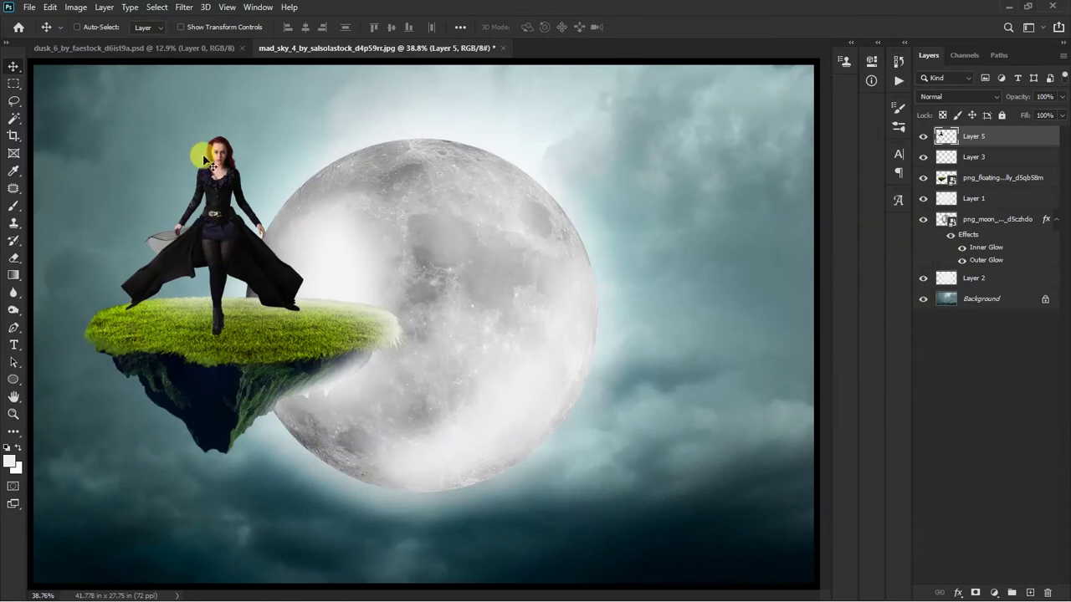
scroll(248, 192, "up", 2, "alt")
scroll(322, 220, "up", 1, "alt")
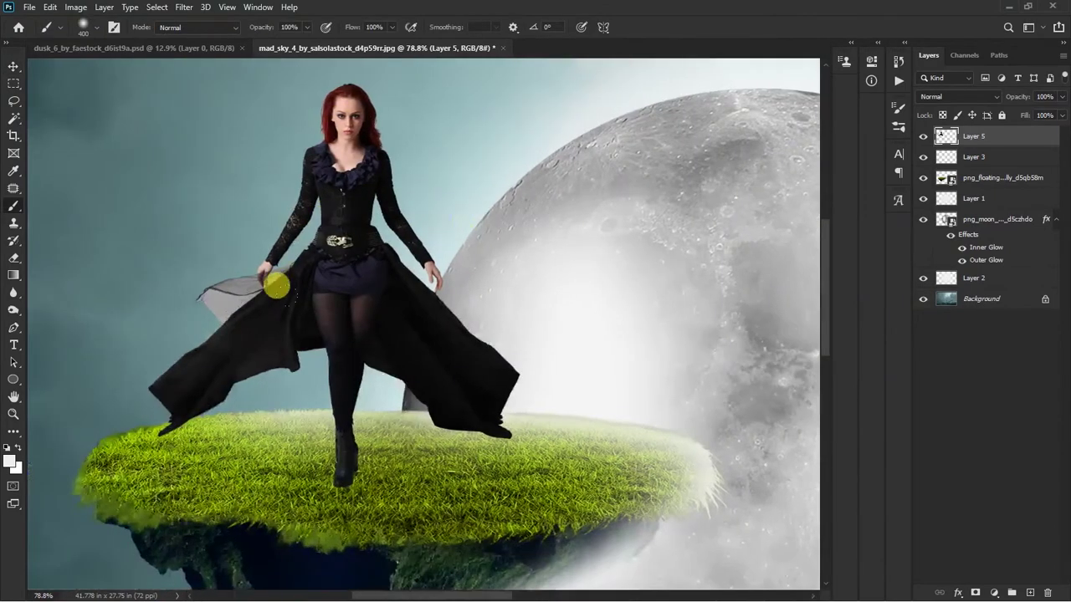
scroll(275, 280, "up", 1, "alt")
scroll(357, 438, "down", 3)
Add a new layer beneath the woman and paint a dark shadow under her boot
left_click(973, 156)
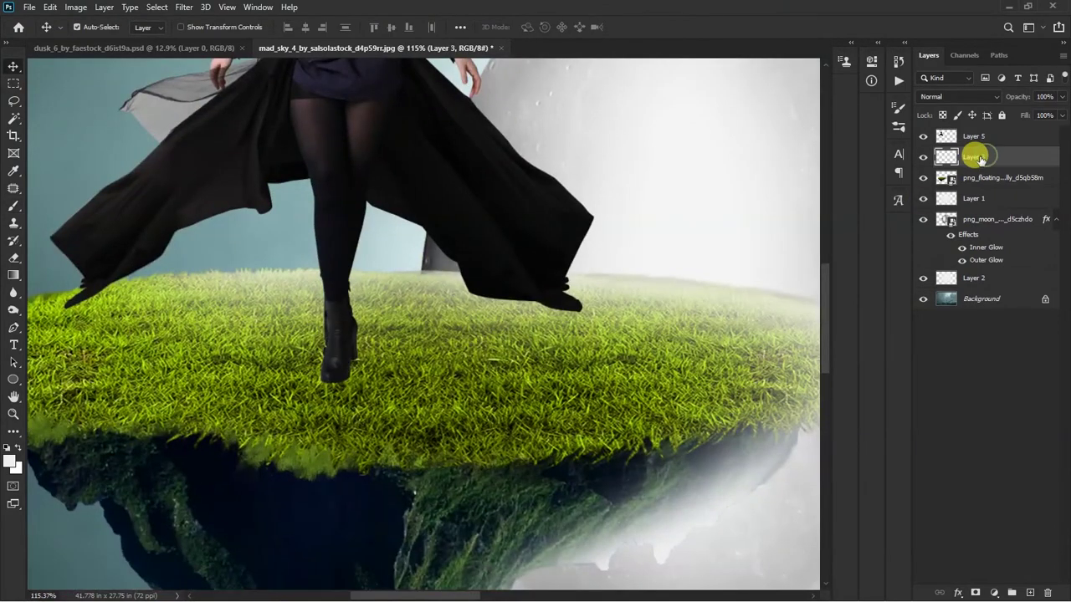
key("ctrl+shift+n")
key("Return")
key("b")
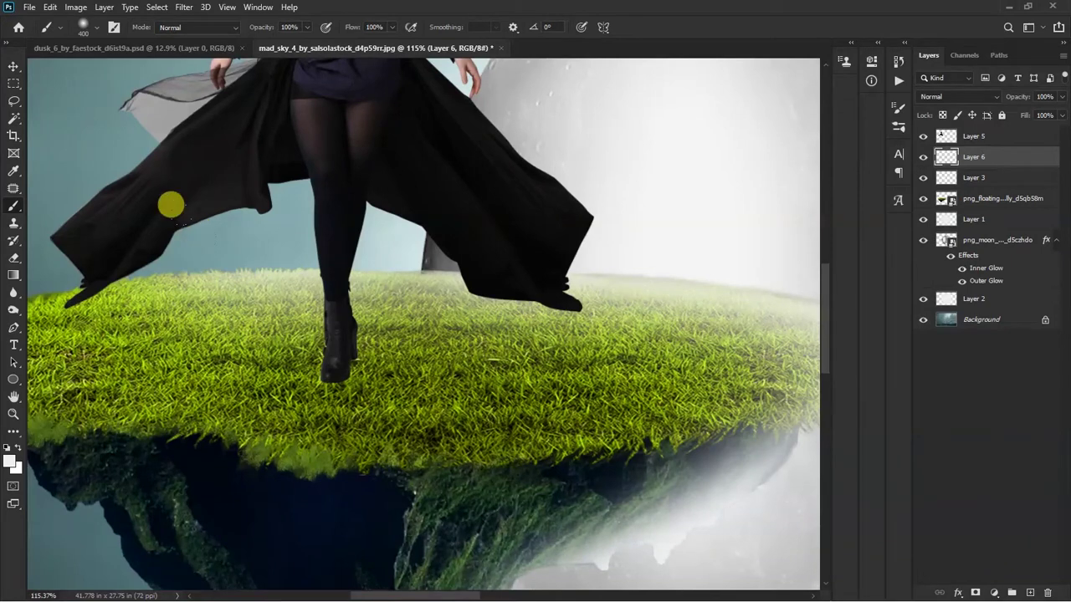
scroll(171, 204, "up", 1, "alt")
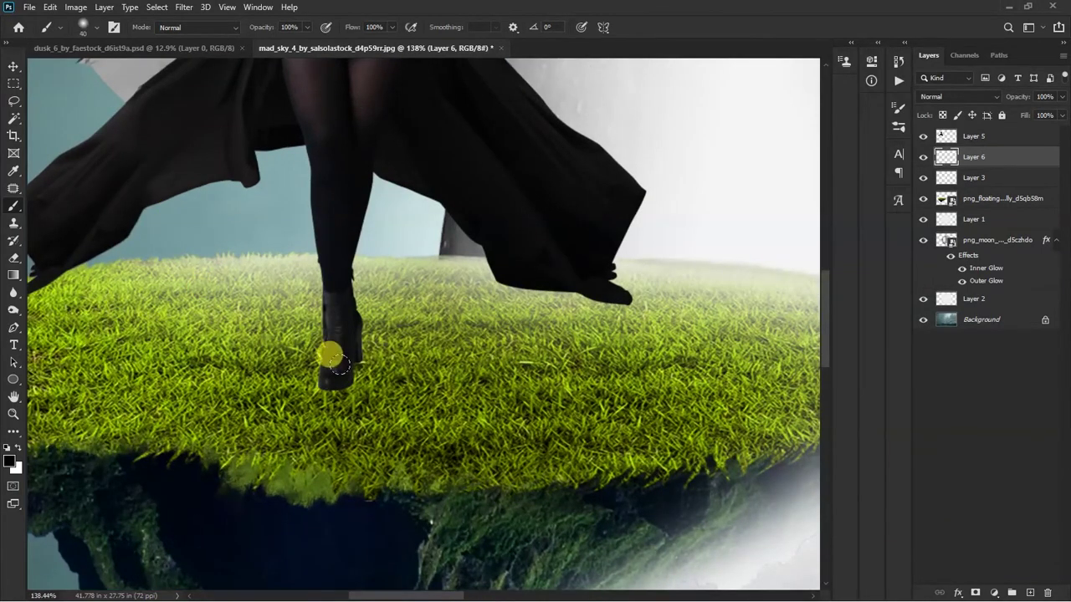
scroll(337, 361, "up", 3, "alt")
key("]")
left_click_drag(361, 358, 300, 400)
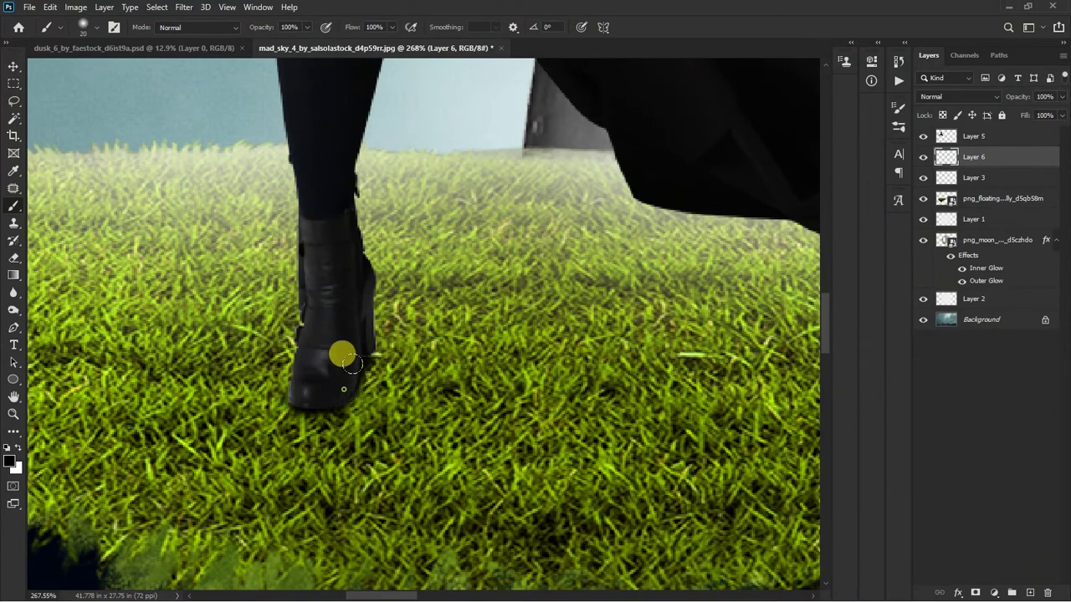
mouse_move(310, 329)
left_mouse_down()
mouse_move(290, 371)
mouse_move(301, 291)
mouse_move(323, 387)
left_mouse_up()
scroll(366, 358, "down", 3, "alt")
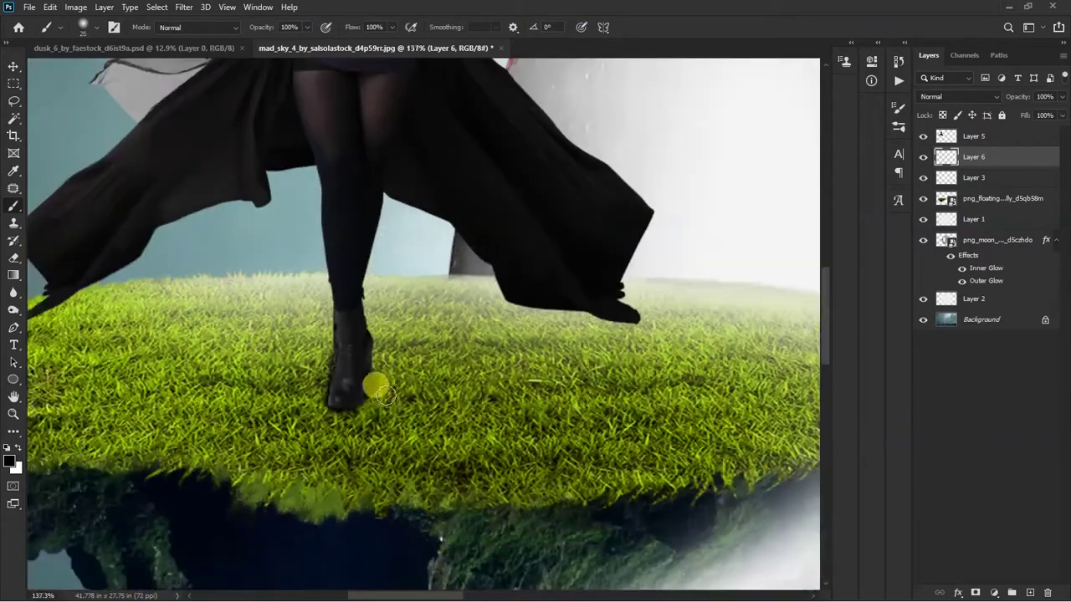
left_click(948, 157, "ctrl")
Add a new top layer within the woman's selection and set brush opacity to 52%
key("ctrl+shift+n")
key("Return")
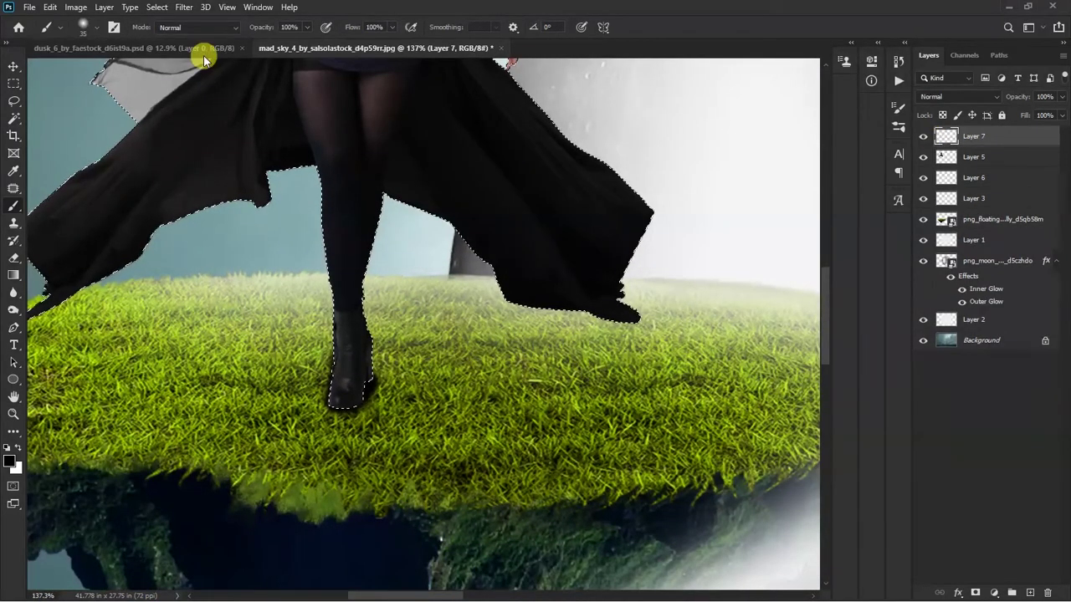
left_click(307, 27)
left_click_drag(296, 40, 278, 46)
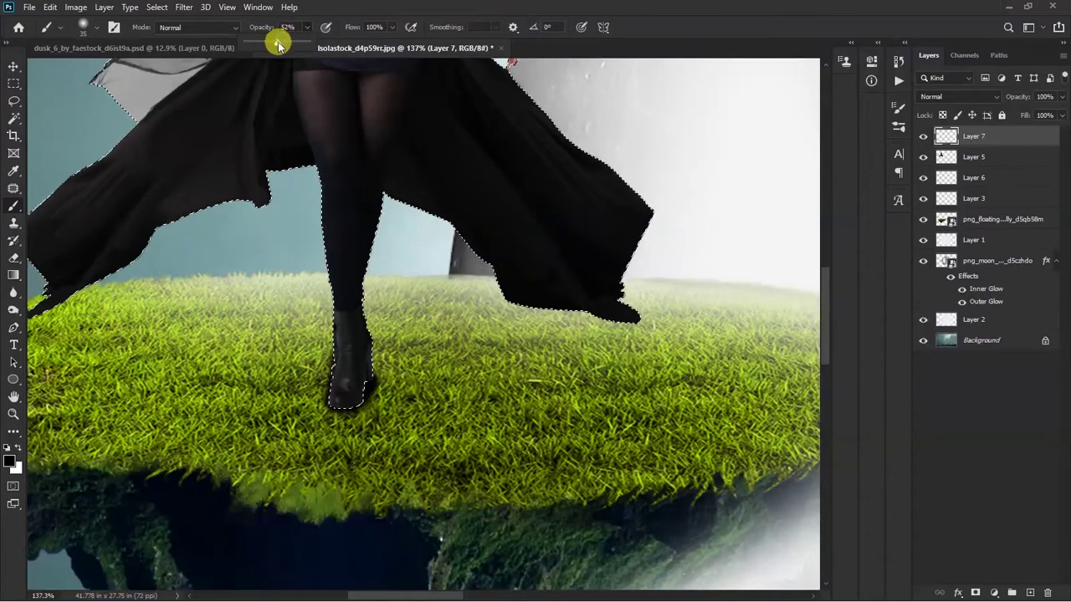
scroll(359, 449, "up", 1, "alt")
scroll(359, 449, "up", 1, "alt")
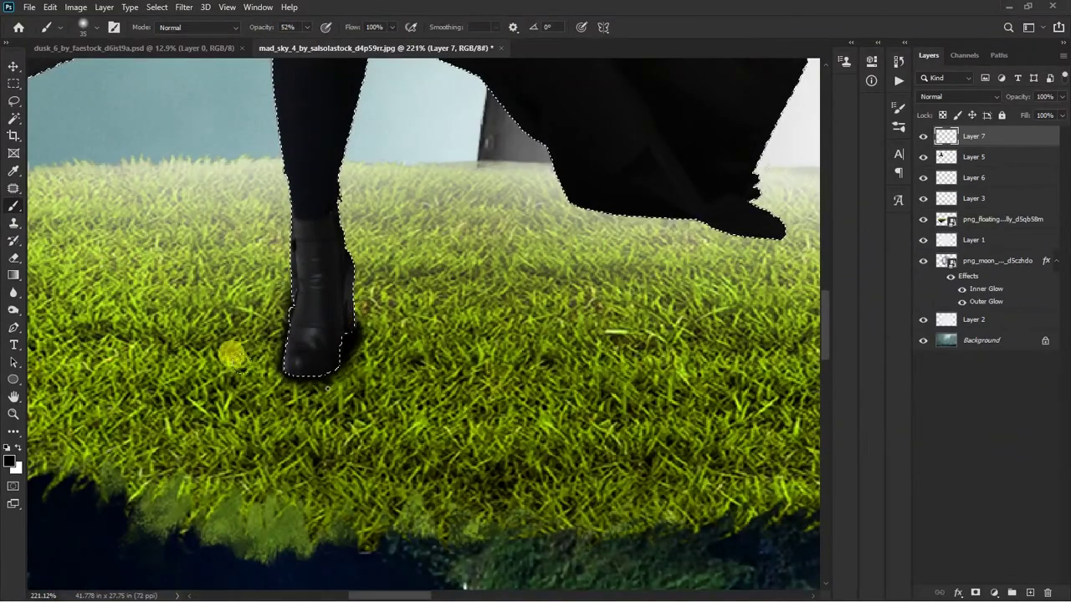
scroll(439, 408, "down", 2, "alt")
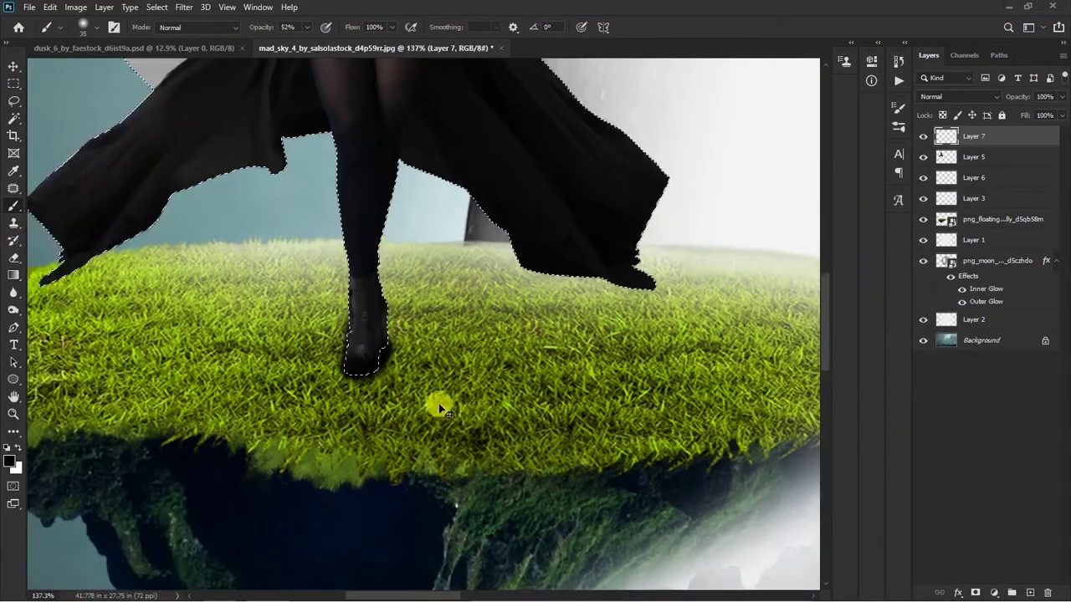
scroll(422, 349, "down", 3, "alt")
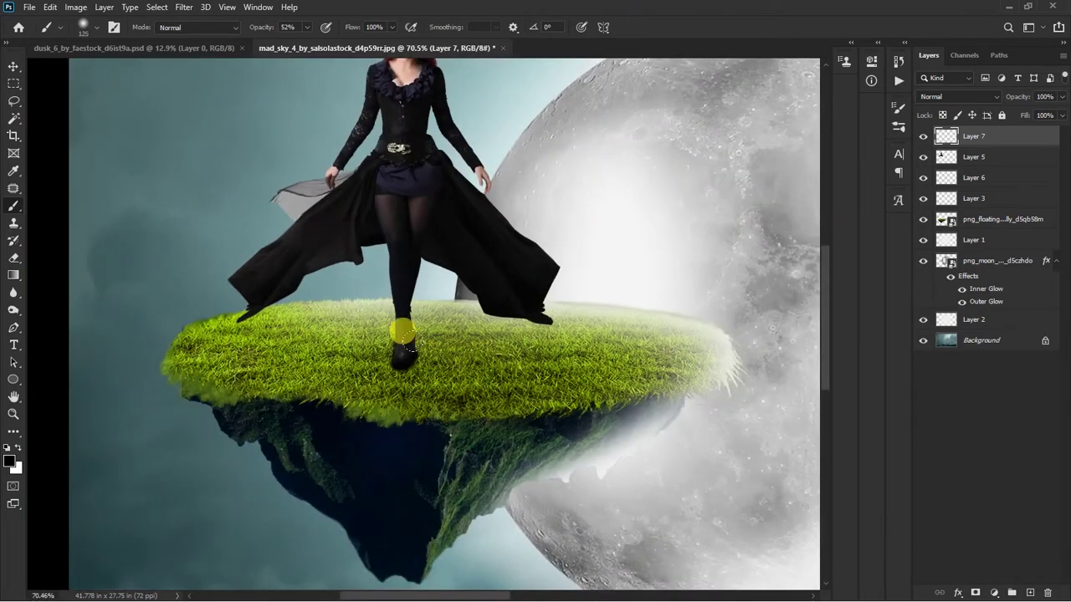
scroll(478, 383, "down", 2, "alt")
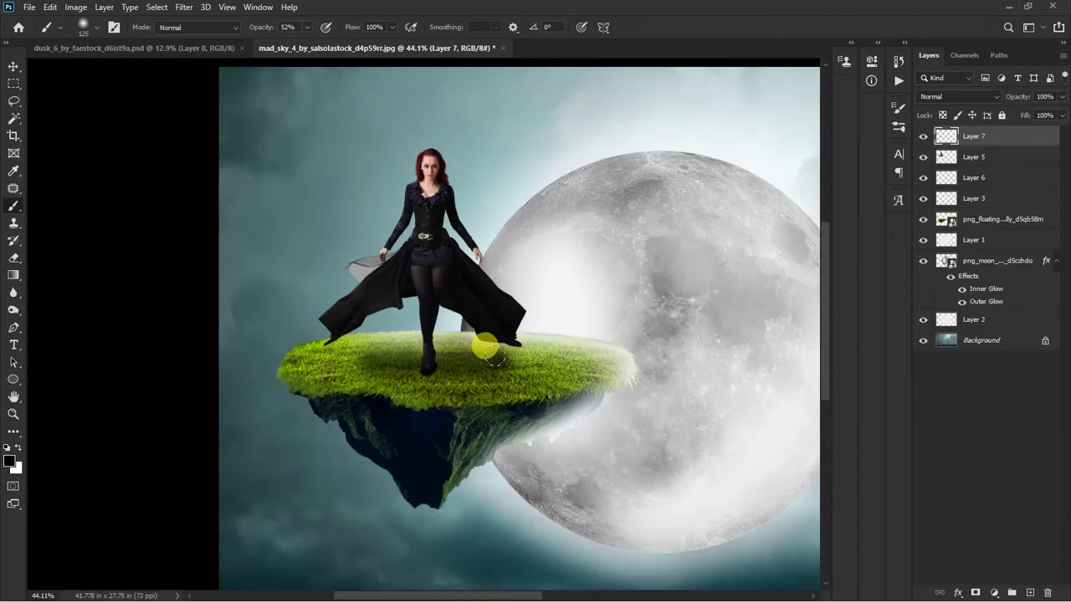
scroll(494, 351, "down", 1, "alt")
key("v")
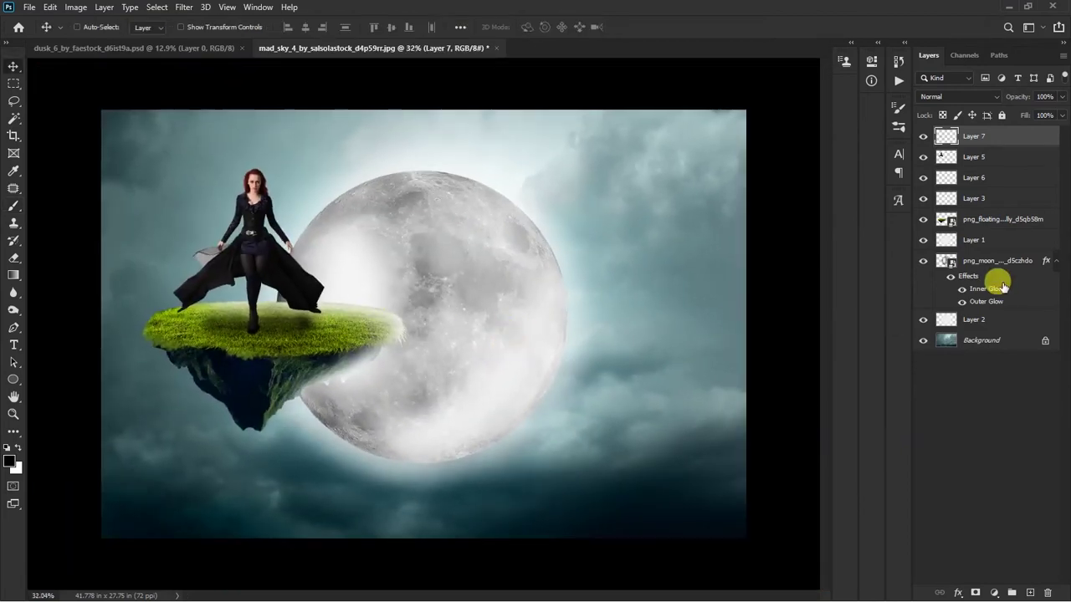
Select the island and woman layers together and nudge them down slightly
left_click(989, 226, "shift")
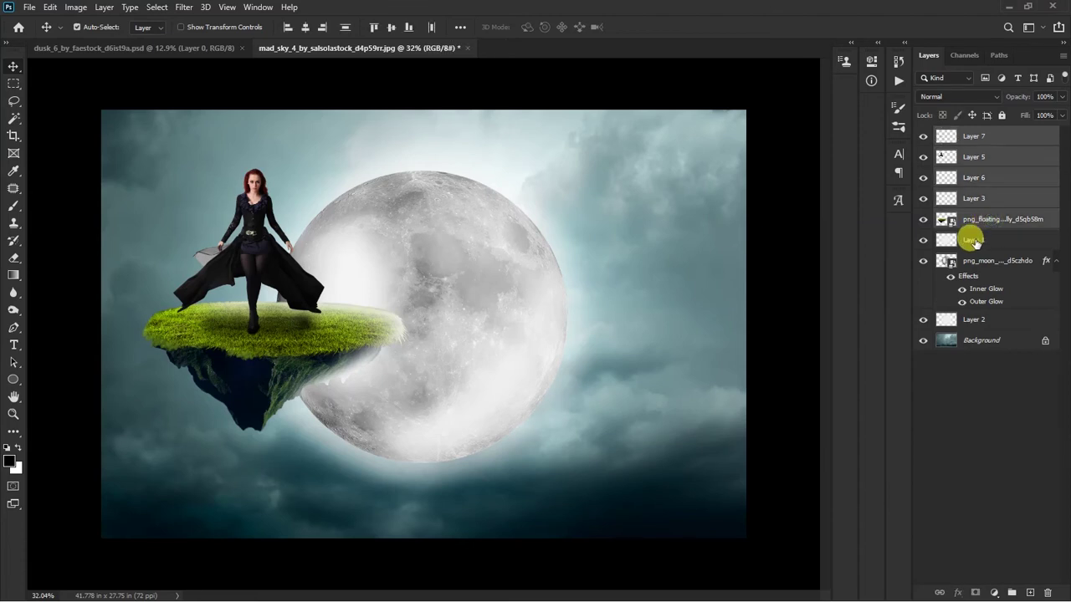
key("shift+Down")
key("shift+Down")
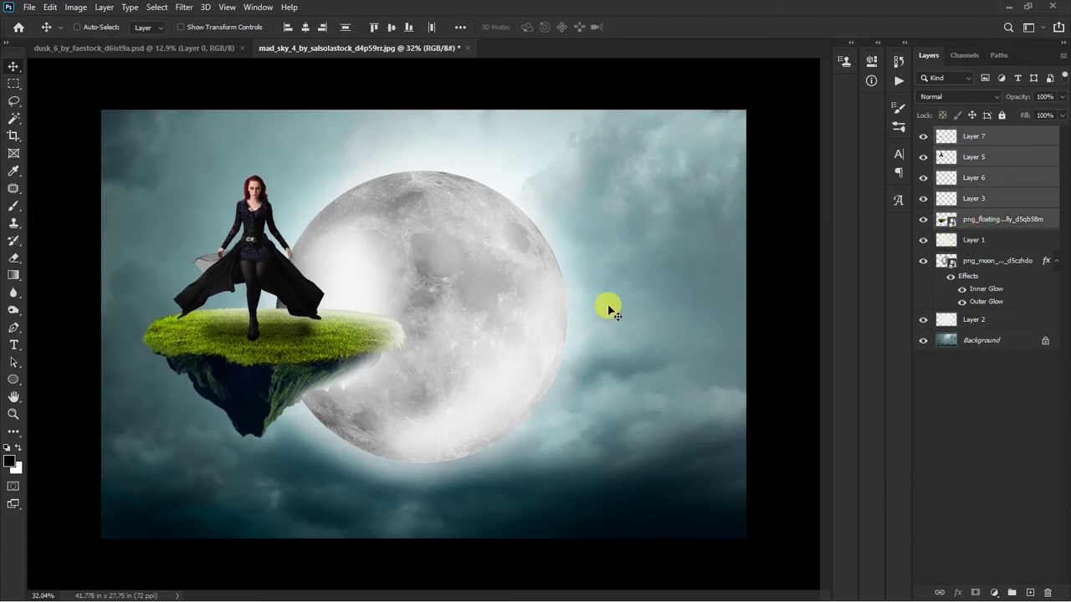
key("shift+Down")
key("shift+Down")
key("shift+Down")
key("shift+Down")
key("shift+Down")
key("shift+Down")
key("shift+Down")
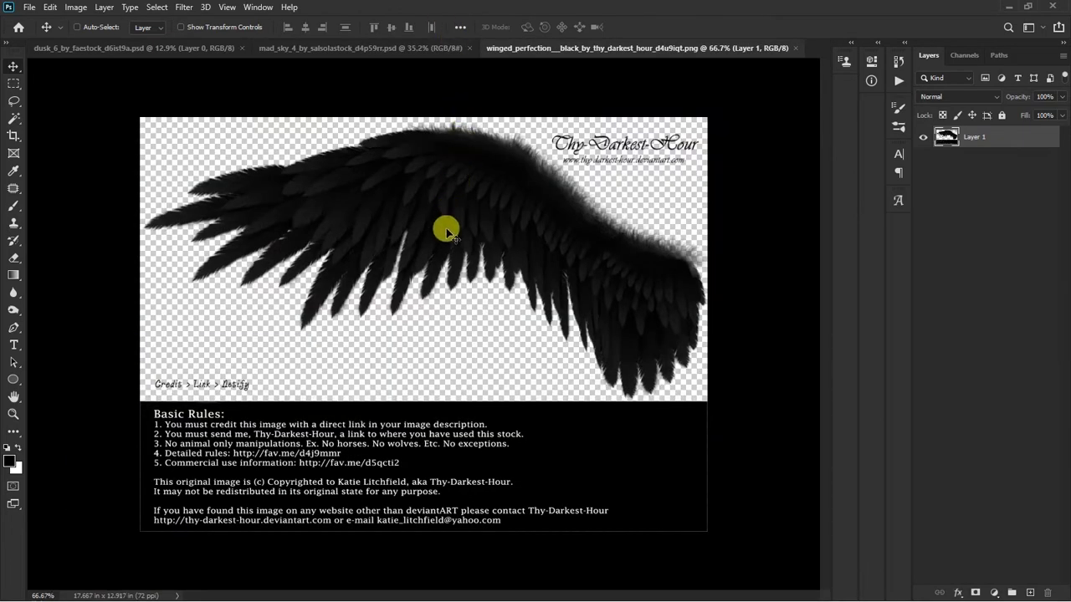
Lasso the black wing, close the wing photo unsaved, and paste it into the composite
key("l")
mouse_move(775, 248)
left_mouse_down()
mouse_move(406, 91)
mouse_move(109, 287)
mouse_move(354, 359)
mouse_move(597, 403)
mouse_move(678, 401)
mouse_move(753, 291)
left_mouse_up()
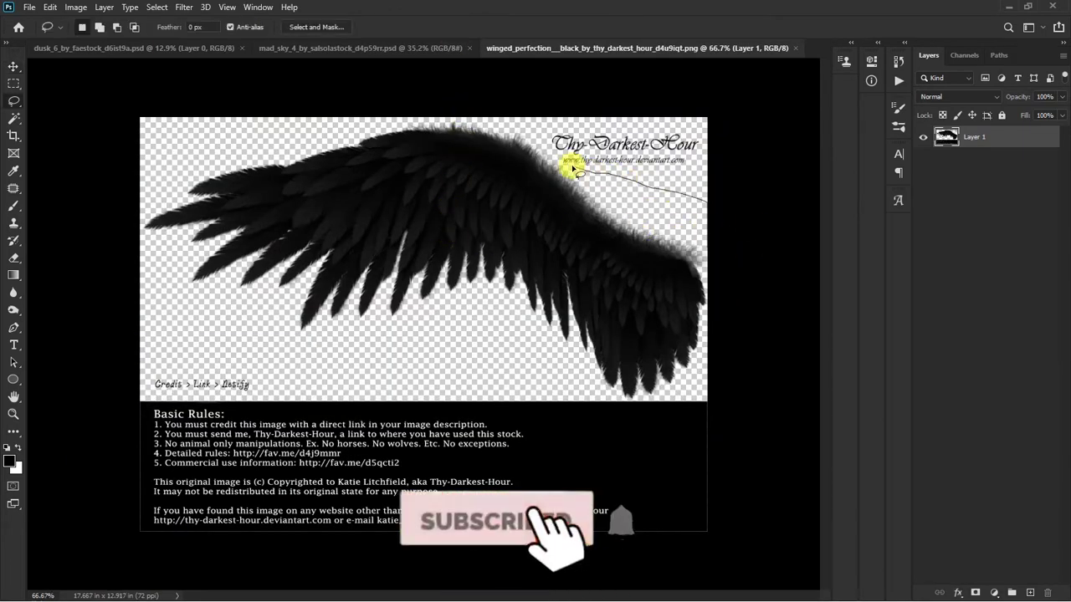
key("Delete")
key("ctrl+d")
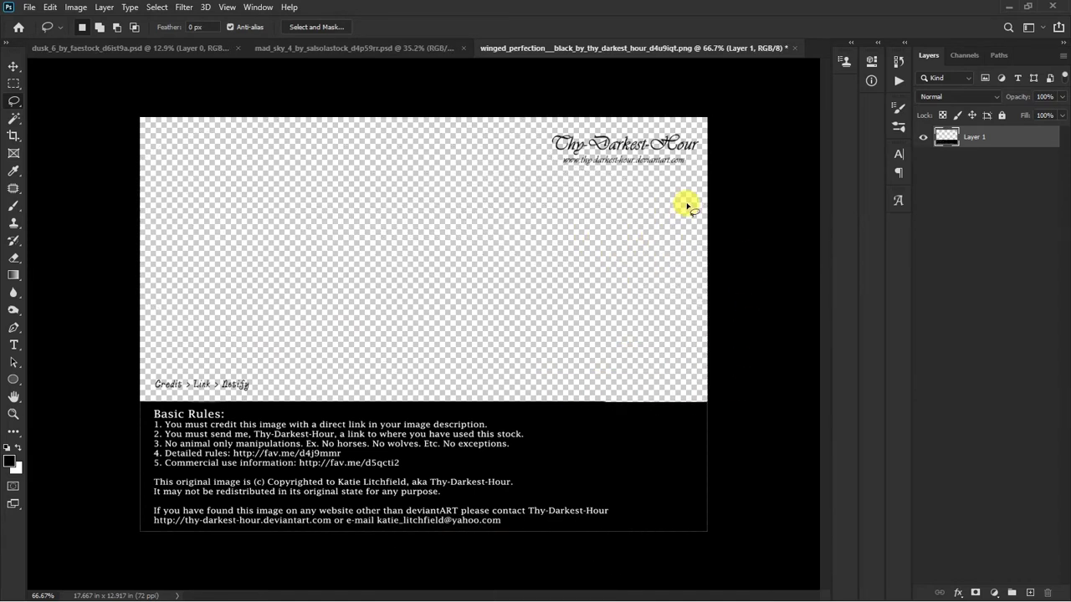
key("ctrl+w")
left_click(542, 230)
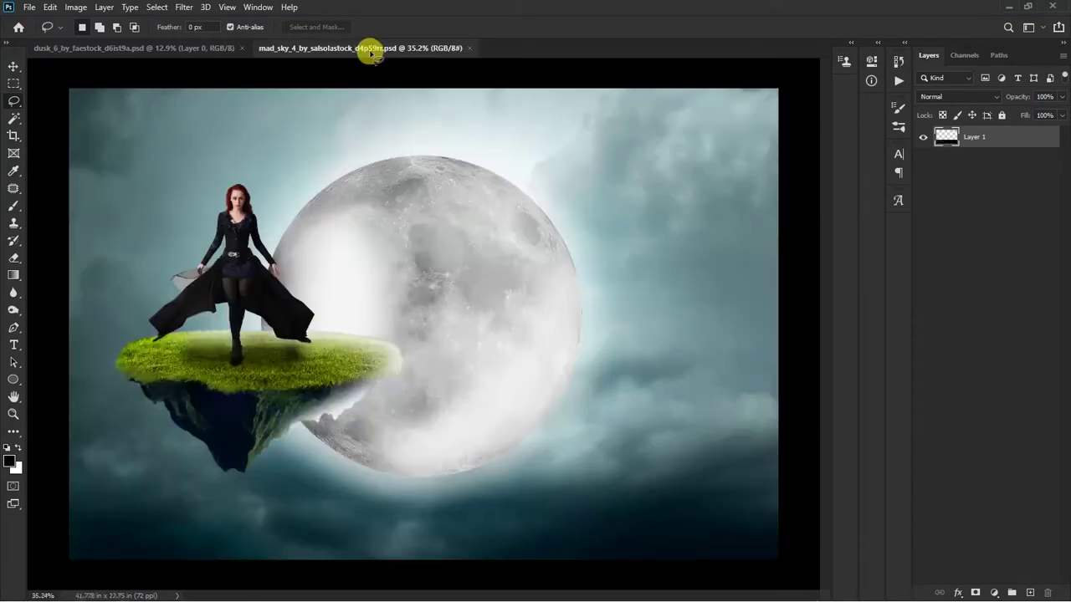
key("ctrl+v")
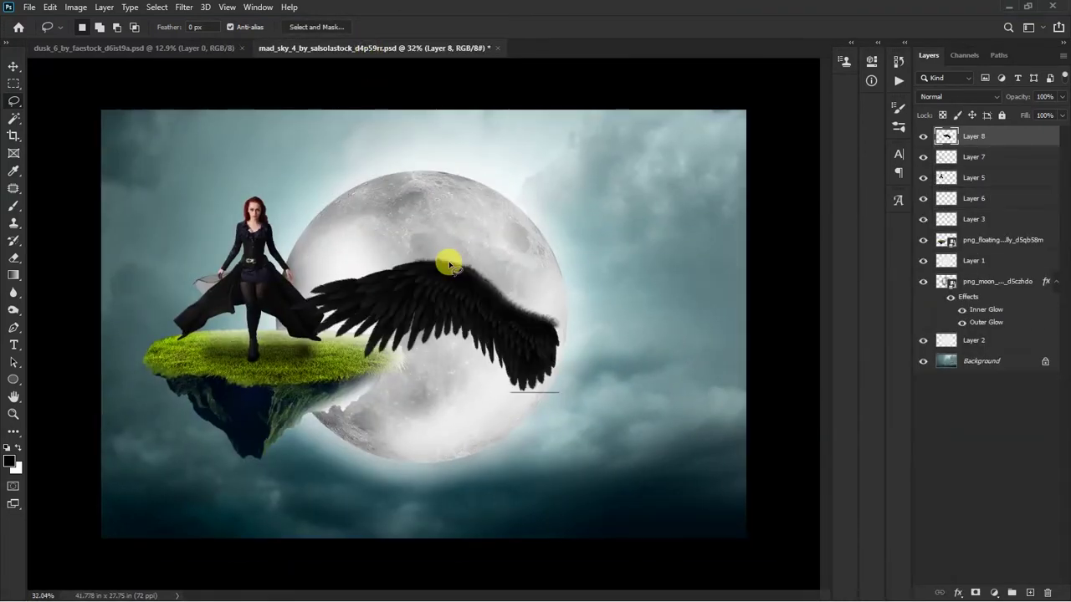
Patch out the stray line under the pasted wing
key("v")
scroll(537, 412, "up", 3)
scroll(574, 421, "up", 2)
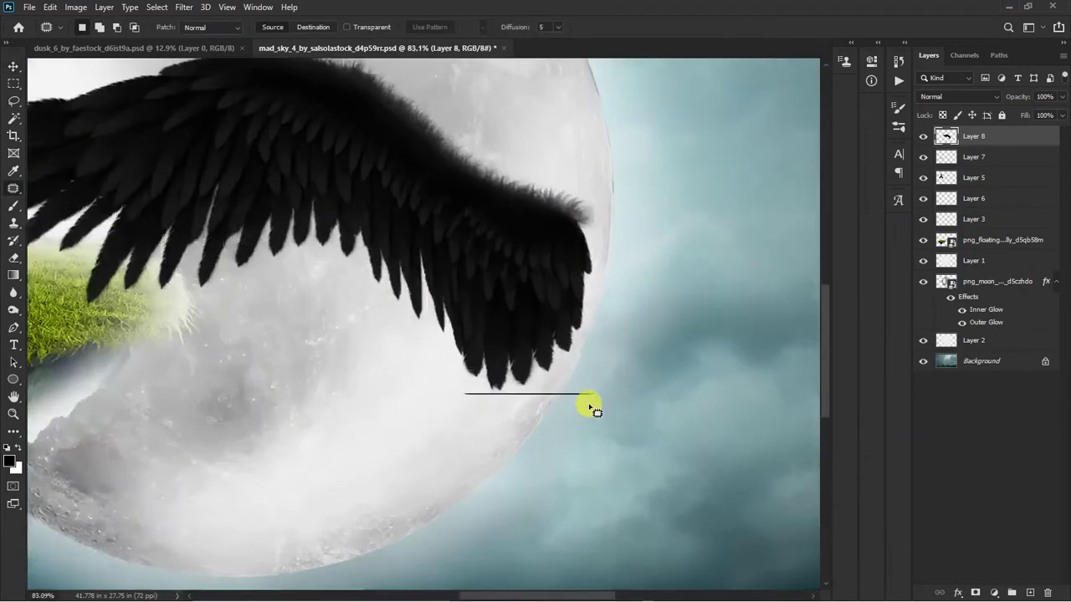
scroll(585, 407, "up", 2)
key("j")
left_click_drag(655, 383, 540, 381)
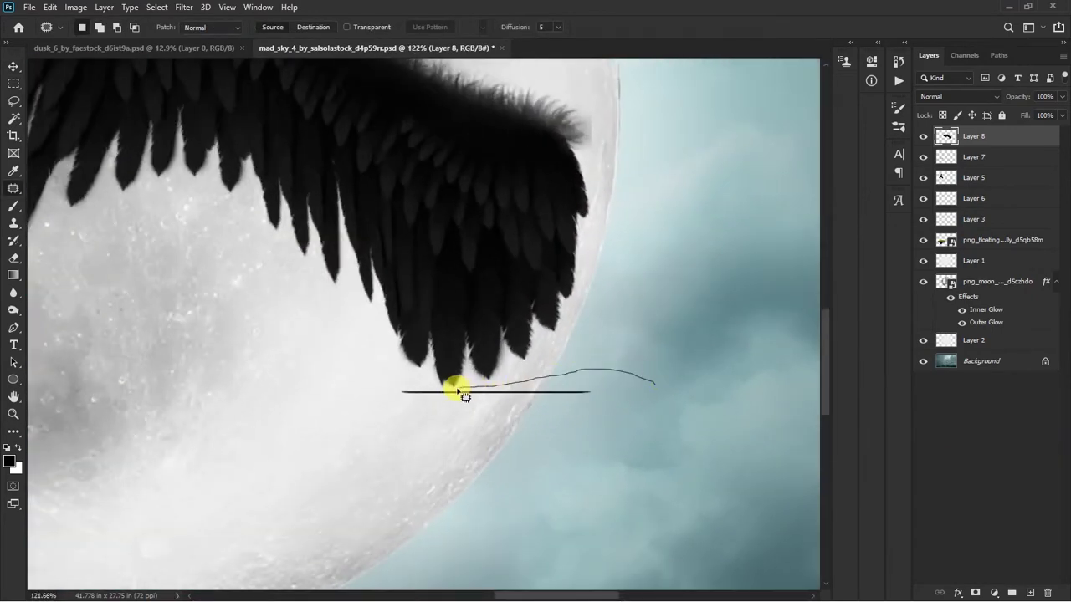
left_click_drag(407, 393, 381, 439)
scroll(619, 482, "down", 2)
scroll(641, 468, "down", 1)
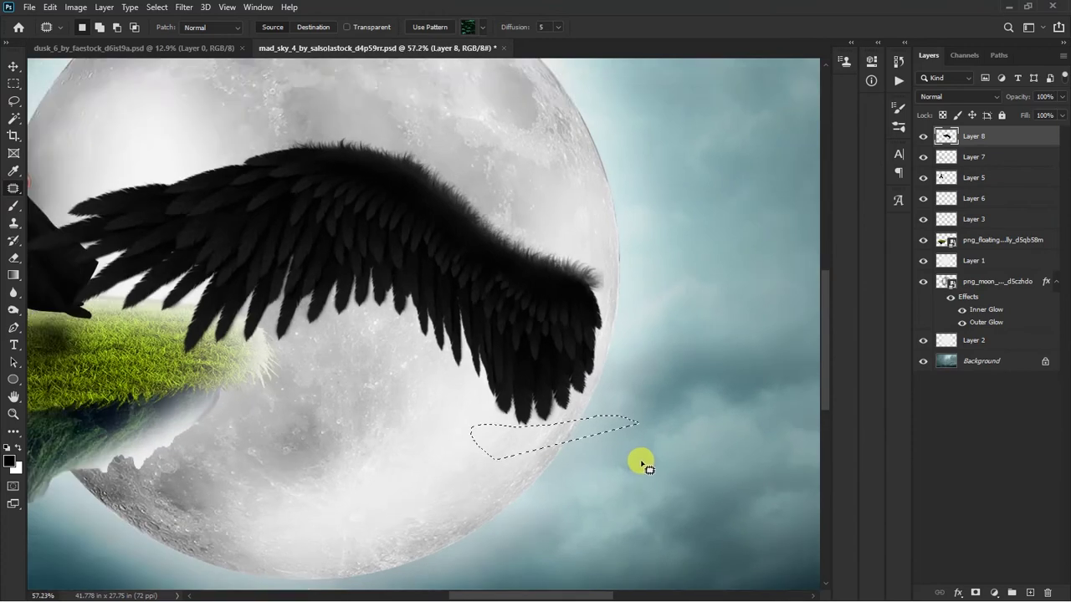
scroll(641, 461, "down", 1)
scroll(677, 362, "down", 2)
key("ctrl+d")
Place the wing behind the woman's left shoulder, below her layer, scaled to about 60%
key("v")
scroll(547, 344, "up", 2)
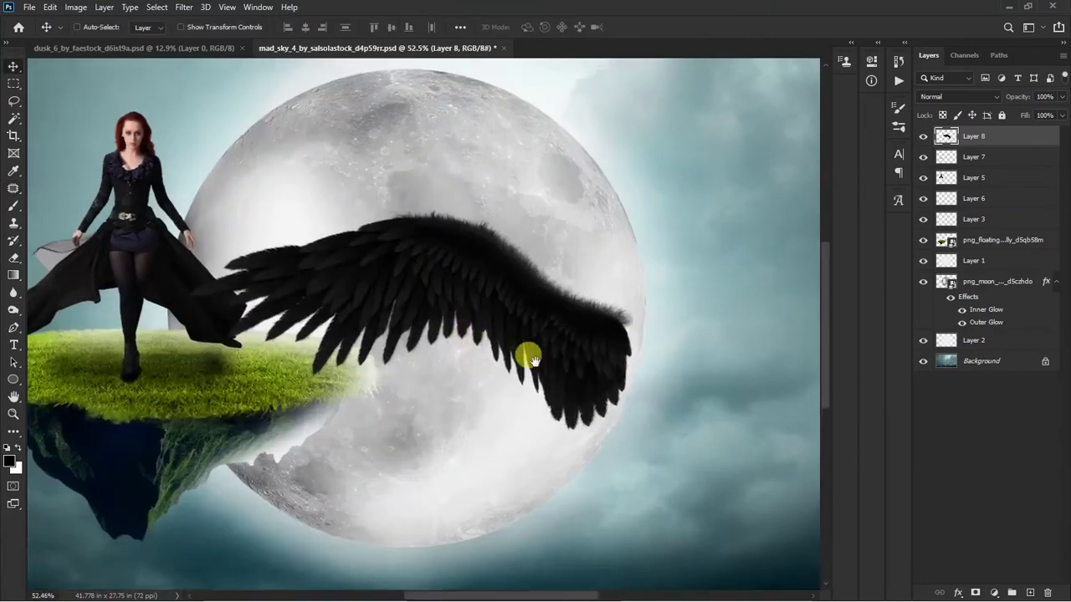
scroll(526, 353, "up", 1)
left_click_drag(387, 289, 375, 289)
key("ctrl+bracketleft")
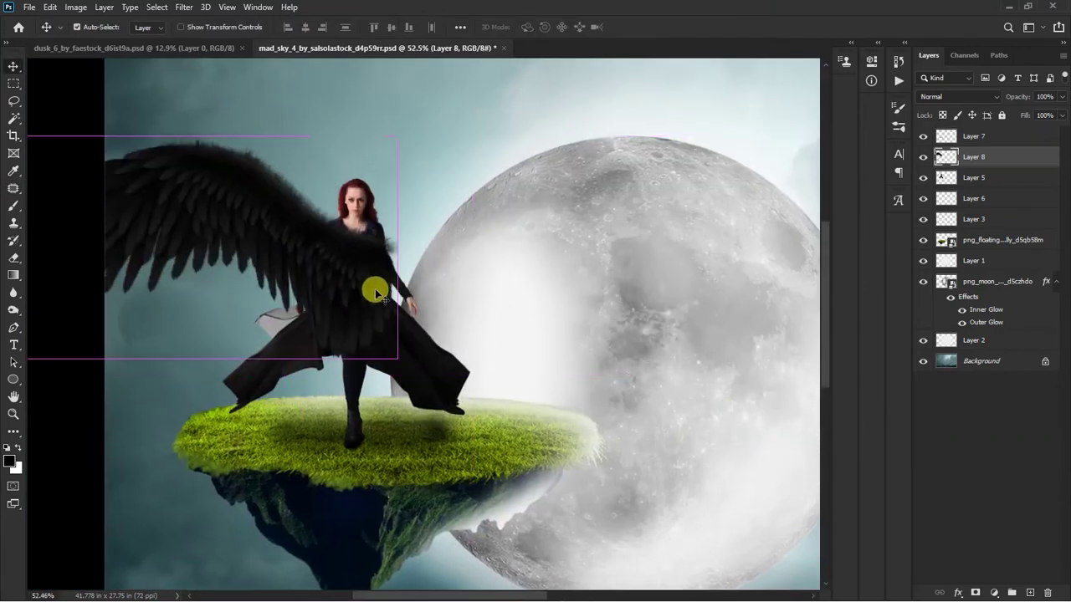
key("ctrl+bracketleft")
key("ctrl+bracketleft")
key("ctrl+bracketleft")
key("ctrl+t")
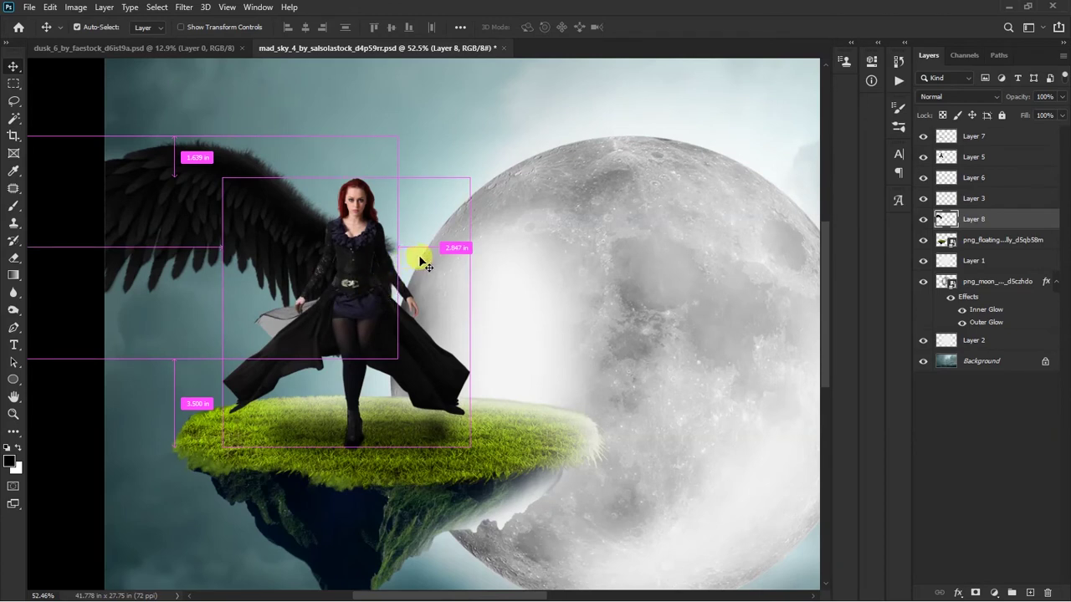
scroll(414, 259, "down", 1)
left_click_drag(398, 163, 330, 198)
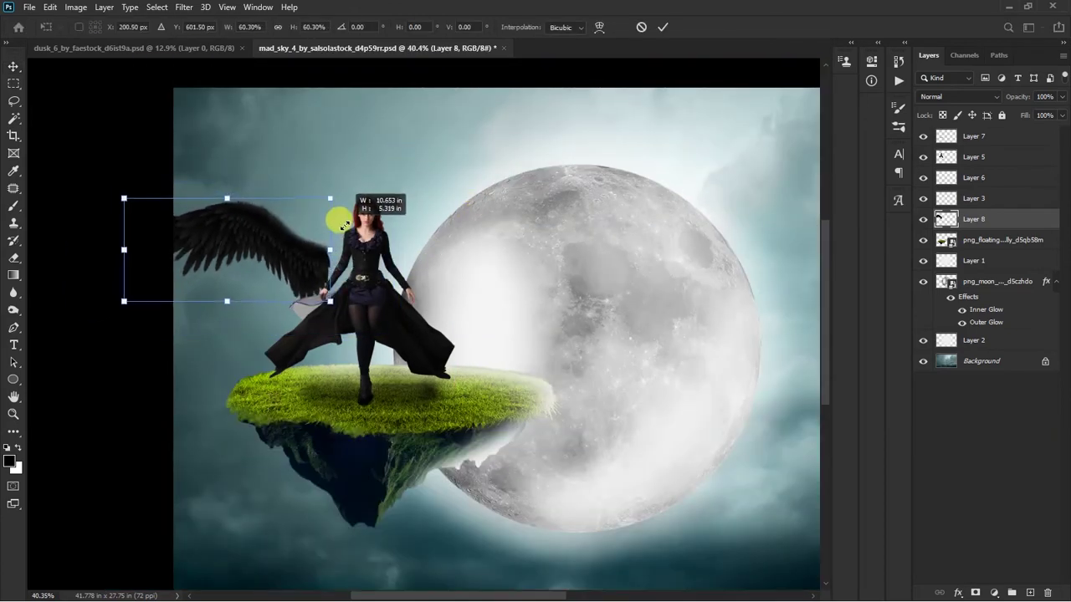
left_click_drag(319, 243, 368, 183)
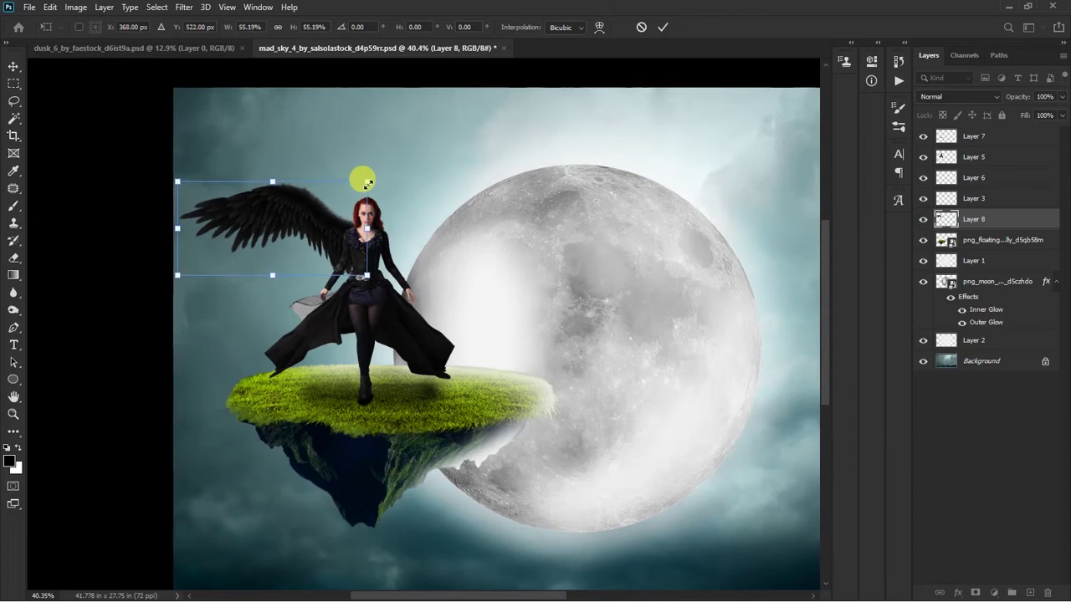
key("Return")
Duplicate the wing, flip the copy horizontally and place it at her right shoulder
scroll(318, 227, "up", 2)
key("ctrl+j")
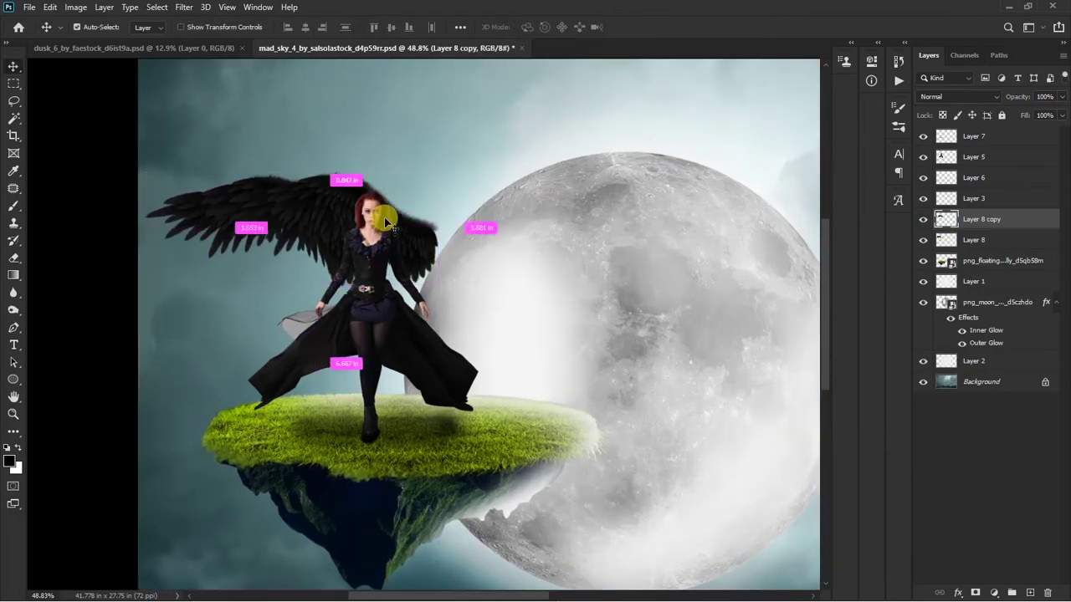
key("ctrl+t")
right_click(380, 216)
left_click(428, 439)
mouse_move(360, 240)
left_mouse_down()
mouse_move(509, 232)
mouse_move(470, 228)
left_mouse_up()
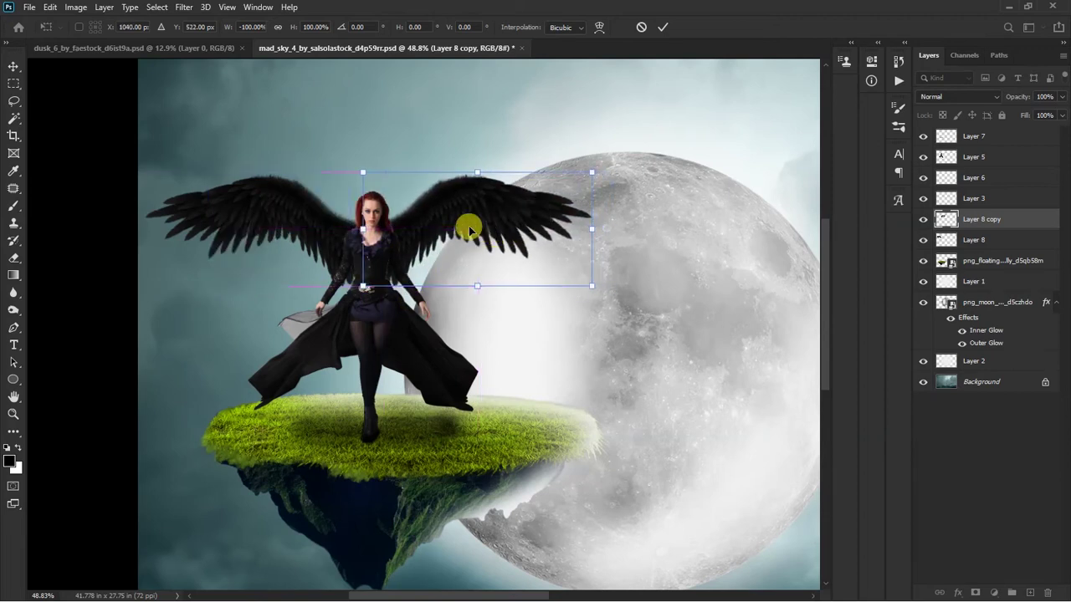
key("Return")
key("ctrl+0")
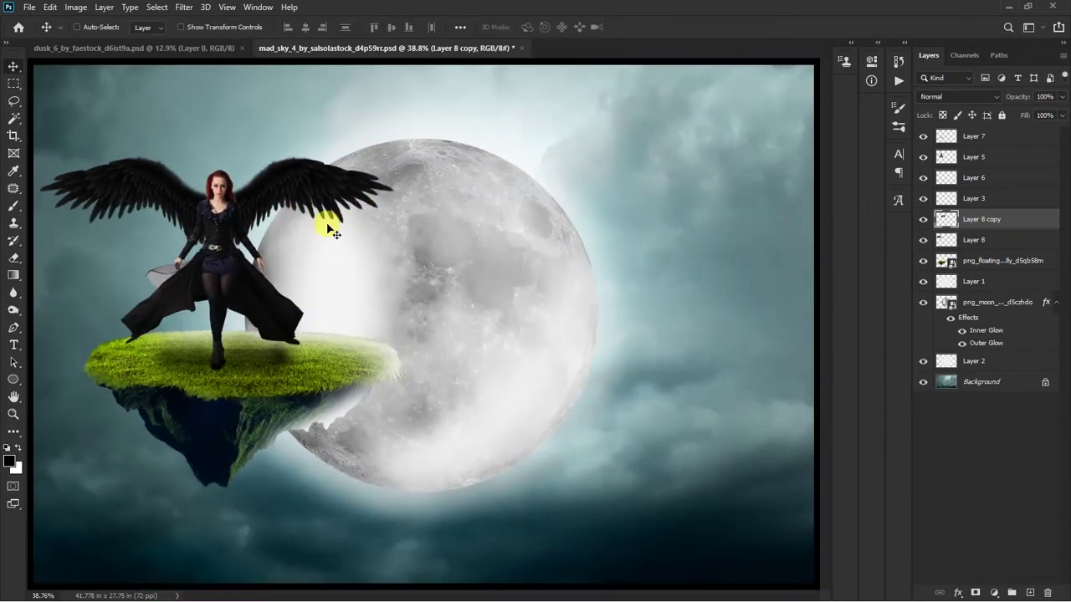
scroll(311, 183, "up", 2)
Load the wing shape onto a new layer and brush soft white light onto its lower feathers
left_click(946, 219, "ctrl")
key("b")
key("ctrl+shift+alt+n")
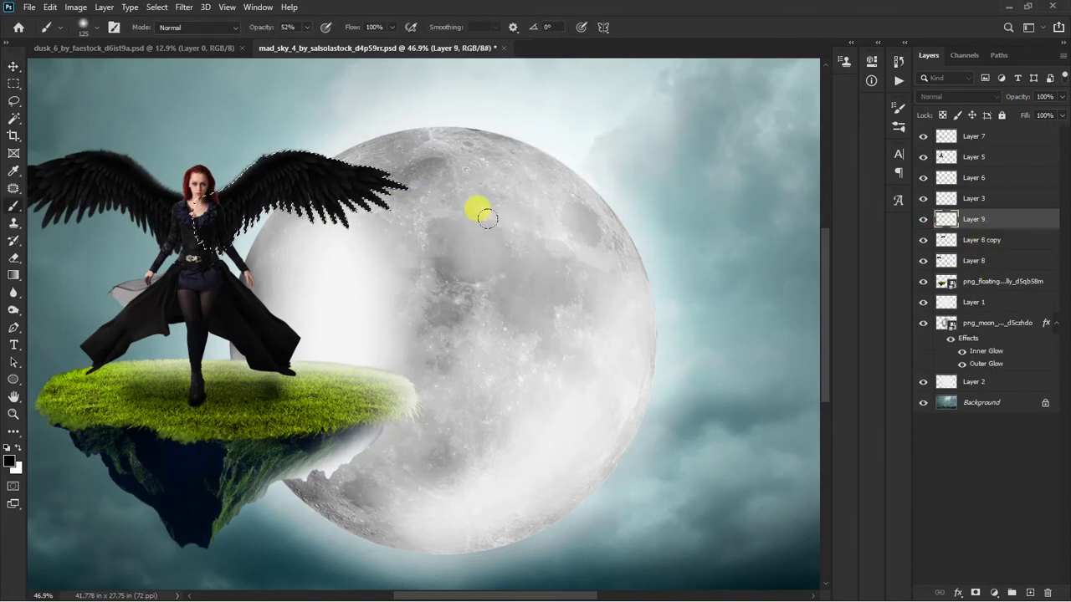
scroll(355, 270, "up", 3)
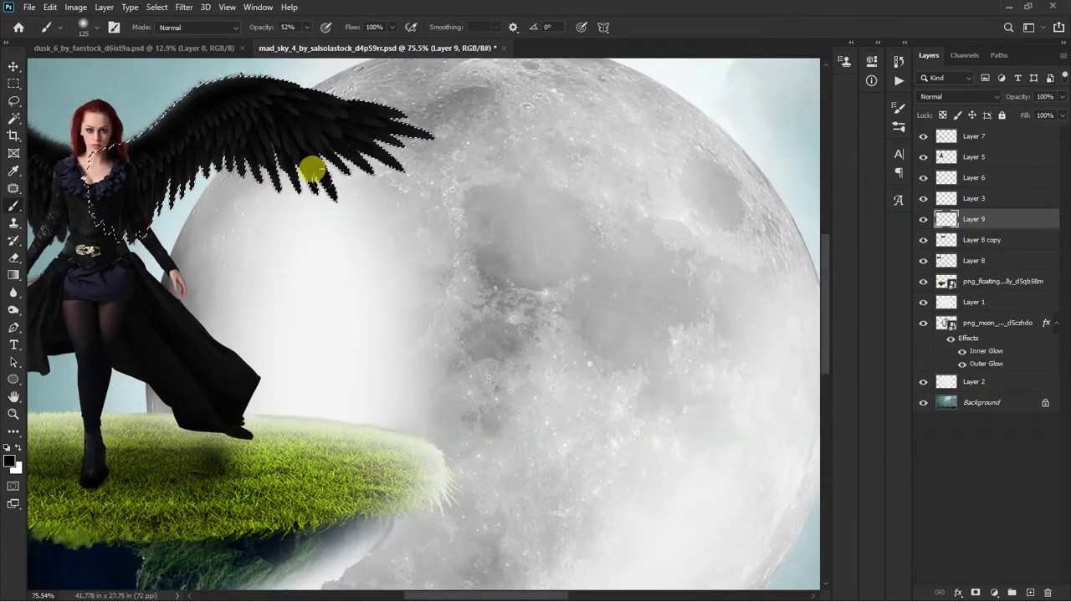
key("x")
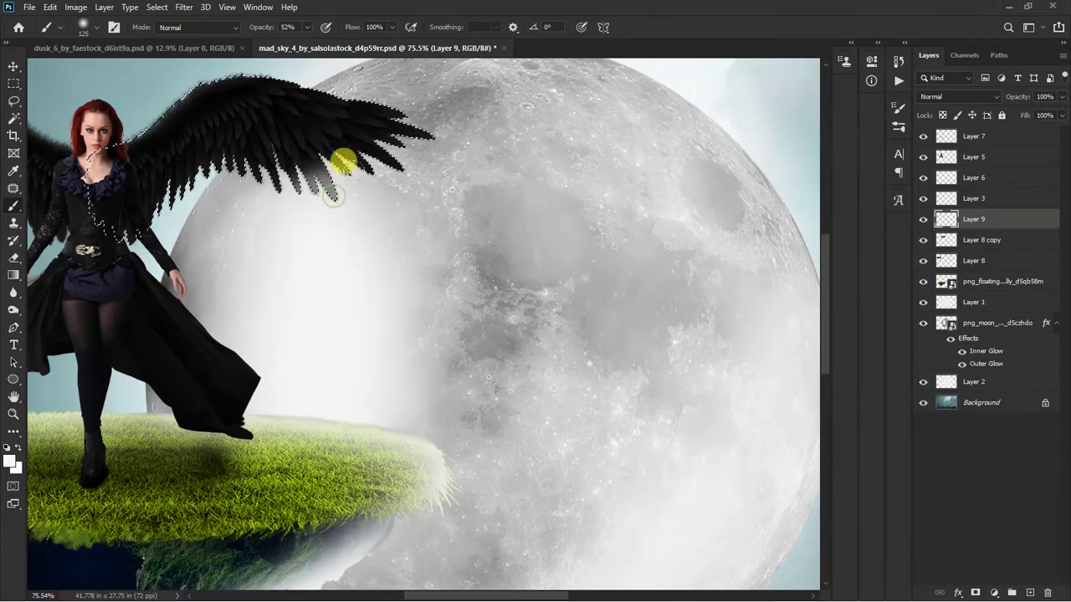
key("ctrl+z")
key("bracketright")
key("bracketright")
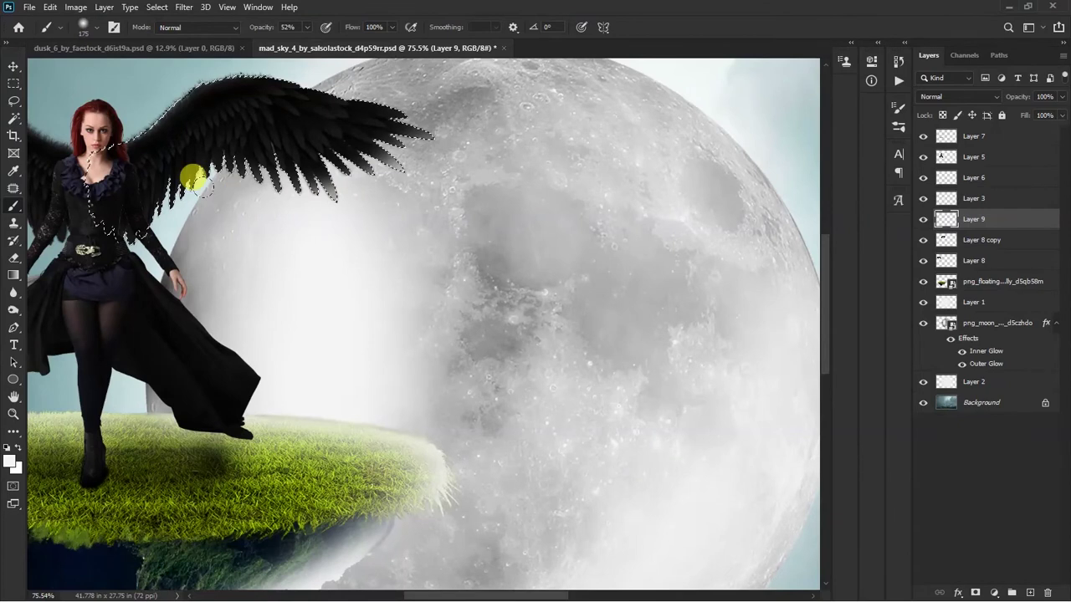
key("bracketleft")
key("bracketleft")
key("bracketleft")
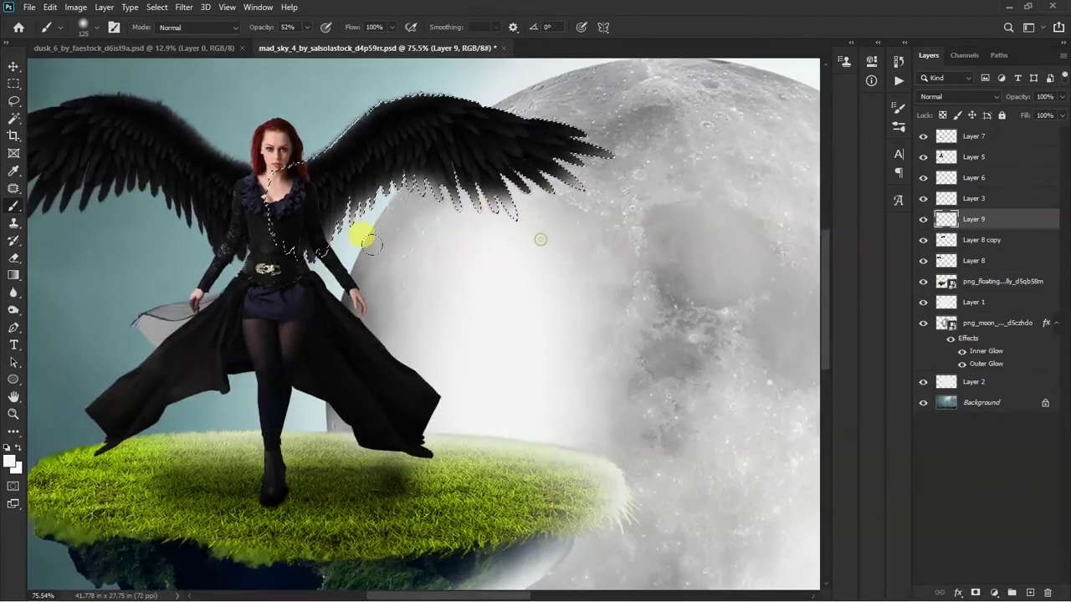
Load the woman's outline onto a new layer and paint white light along her dress edge
left_click(972, 156)
key("ctrl+shift+n")
key("Return")
scroll(295, 199, "up", 1)
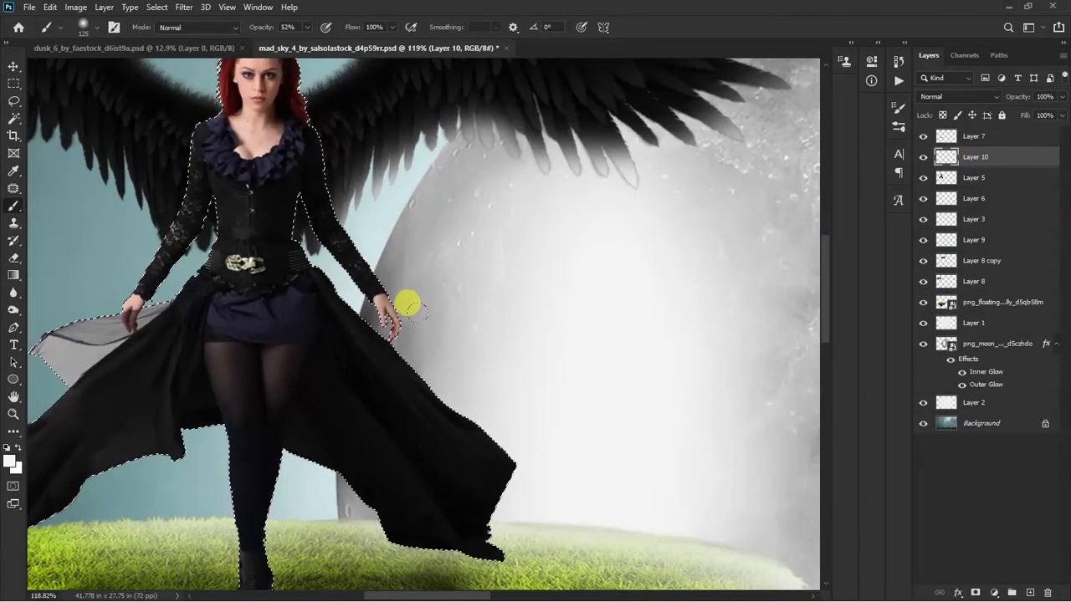
key("bracketleft")
key("bracketleft")
key("bracketleft")
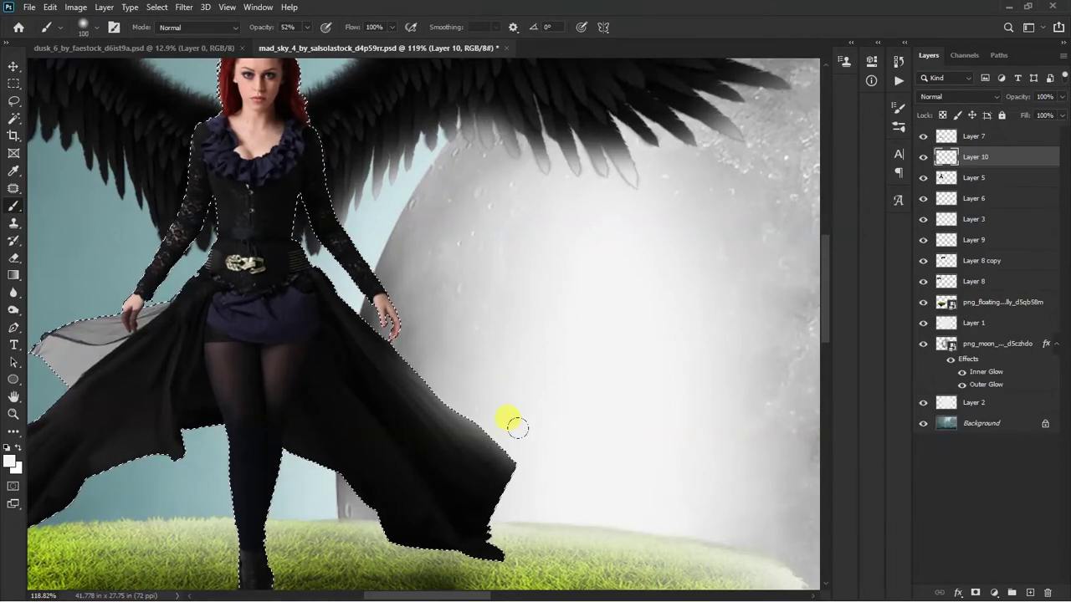
left_click_drag(491, 499, 399, 311)
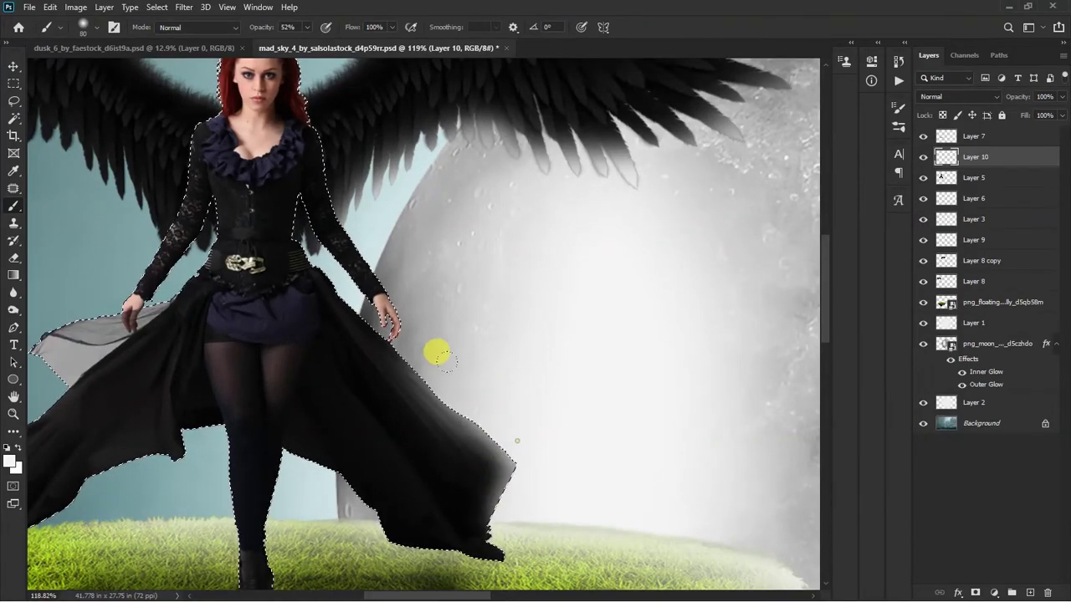
With a finer brush, paint a thin light rim along her arm edge
key("bracketleft")
key("bracketleft")
key("bracketleft")
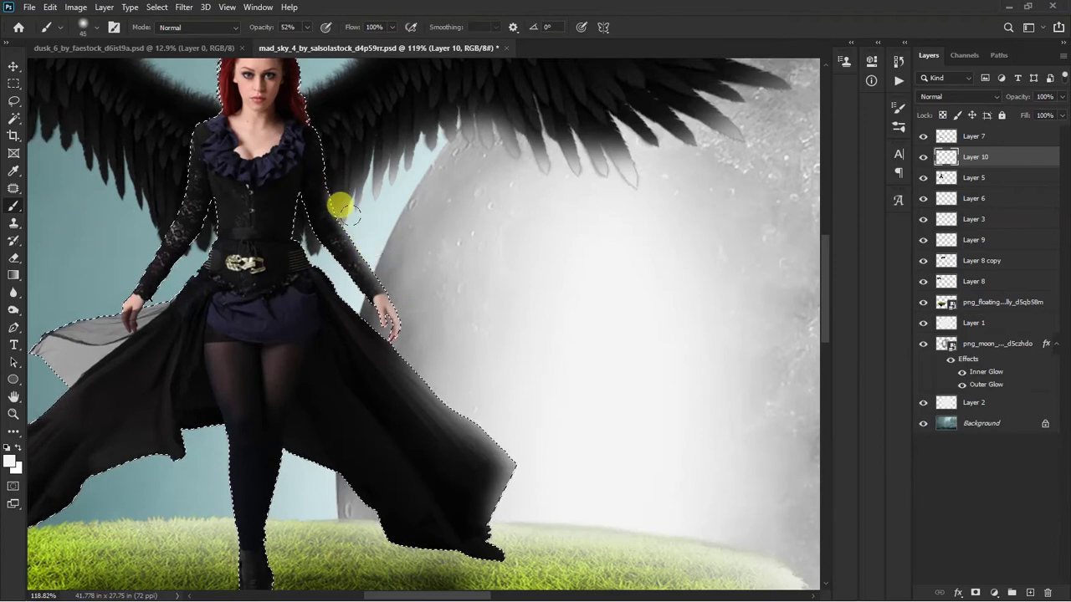
key("bracketleft")
left_click_drag(306, 127, 329, 182)
scroll(327, 160, "up", 3)
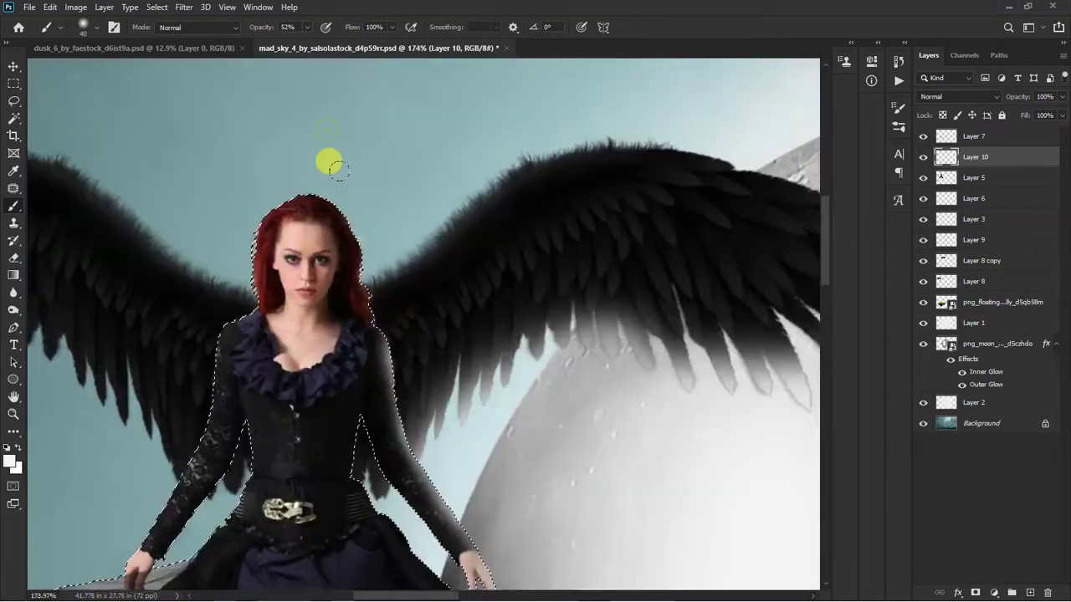
scroll(380, 303, "down", 2)
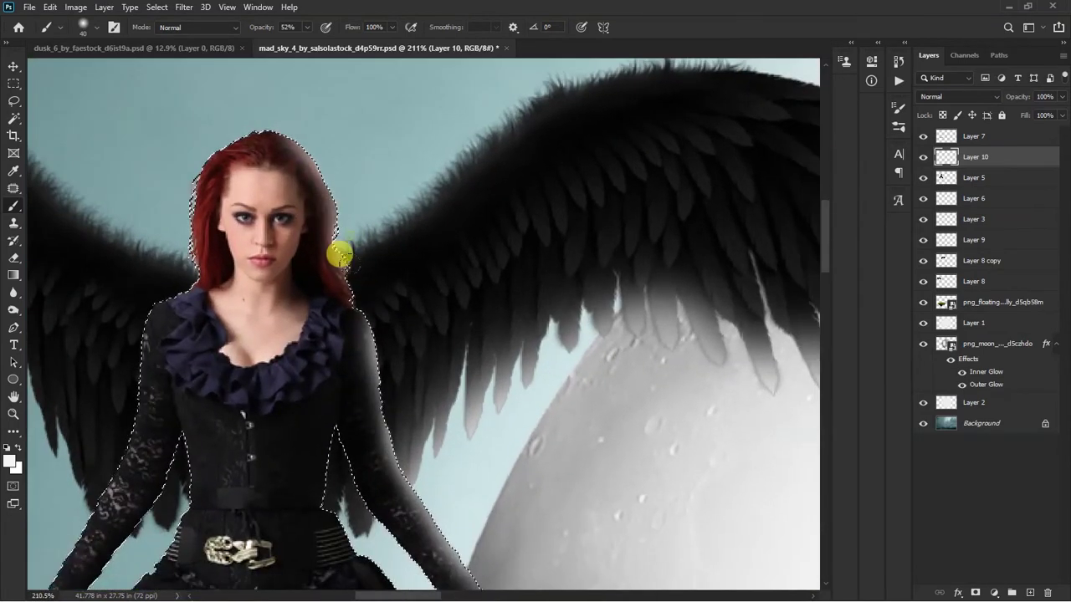
scroll(382, 316, "down", 1)
scroll(363, 290, "down", 1)
scroll(385, 268, "up", 1)
scroll(406, 232, "up", 1)
scroll(376, 192, "up", 1)
scroll(343, 230, "down", 5)
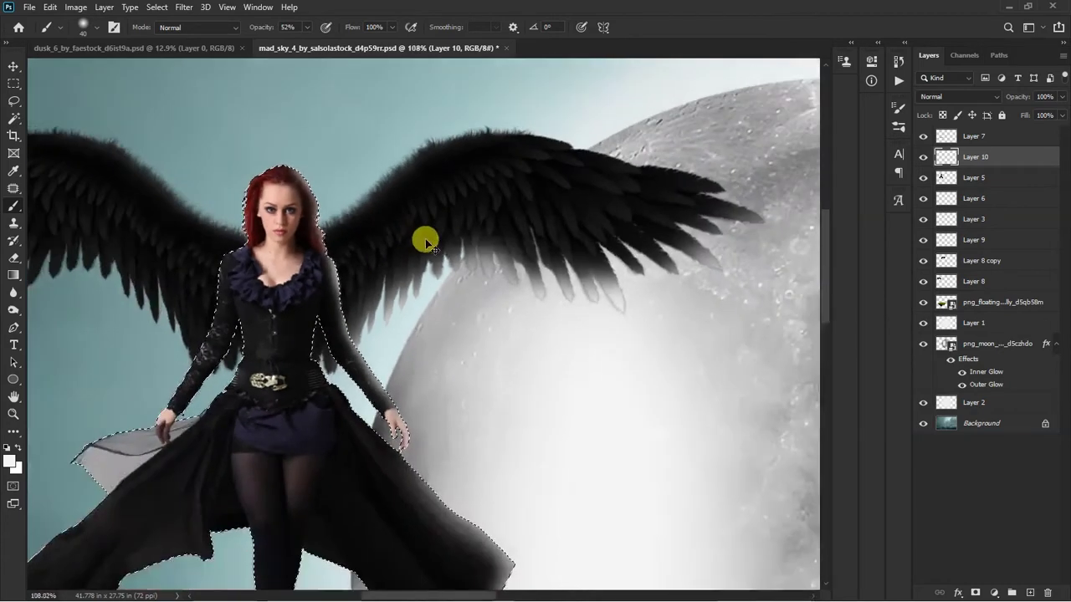
scroll(426, 239, "down", 2)
scroll(428, 243, "down", 2)
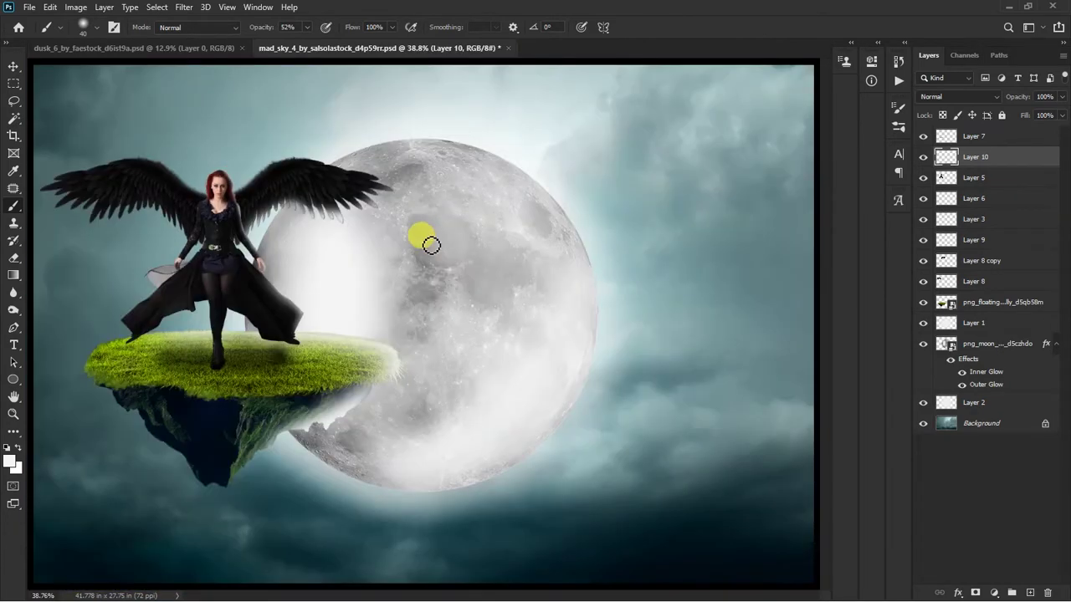
Switch to the Move tool and select the floating island layer
key("v")
scroll(435, 272, "down", 1)
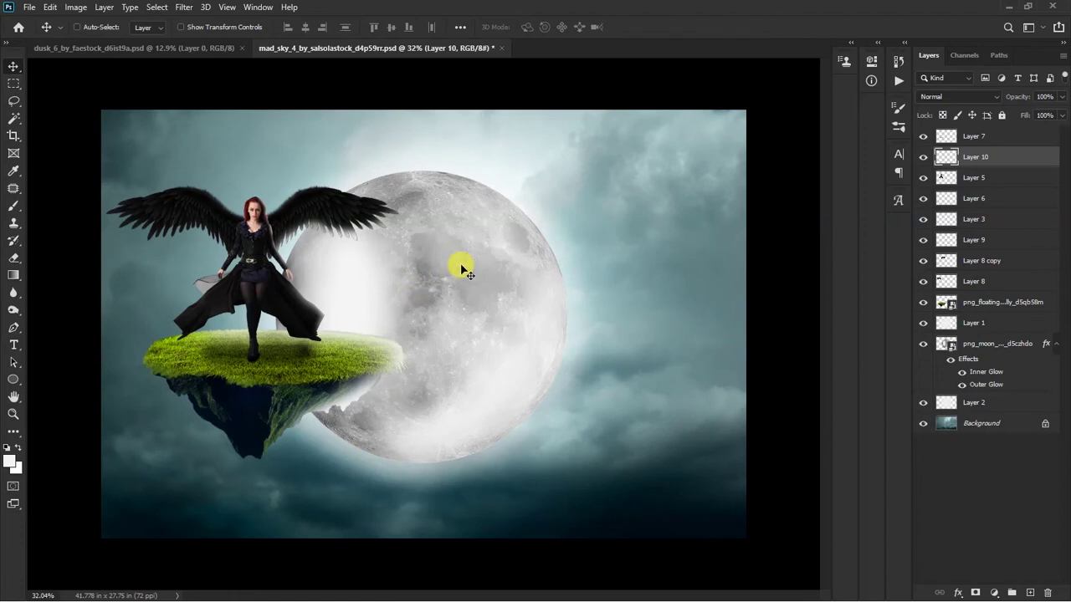
scroll(461, 269, "down", 1)
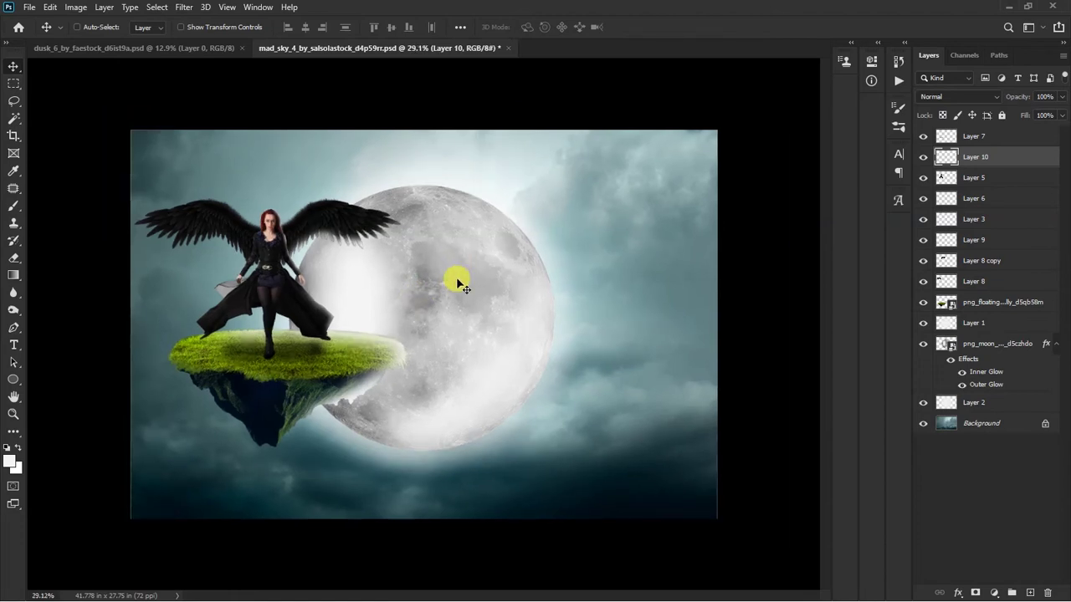
left_click(1019, 306)
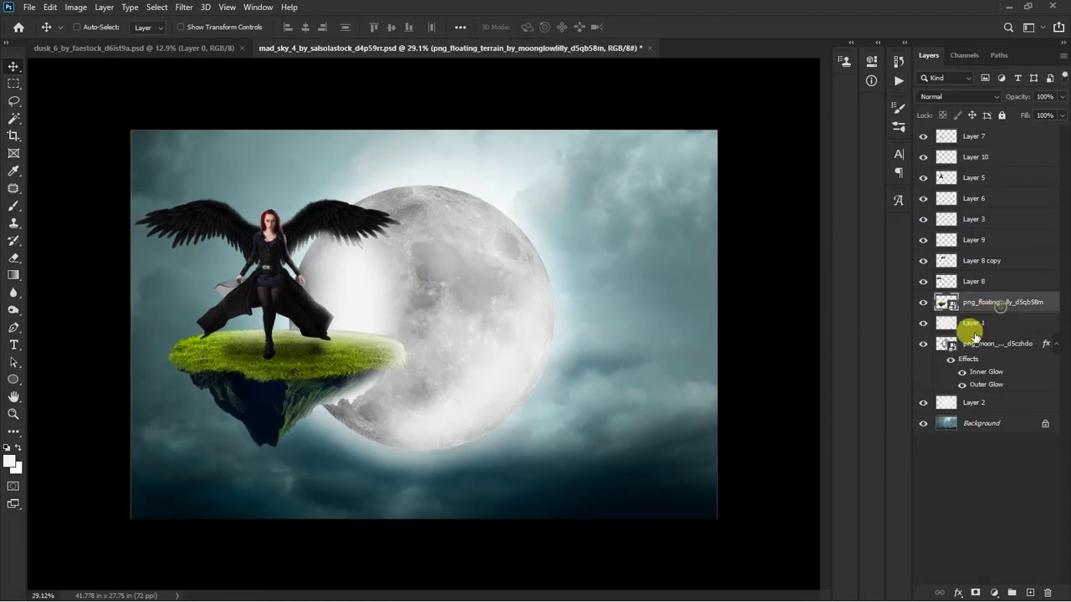
Select the angel and island layers and centre them over the moon
left_click(977, 138, "shift")
left_click_drag(396, 389, 500, 381)
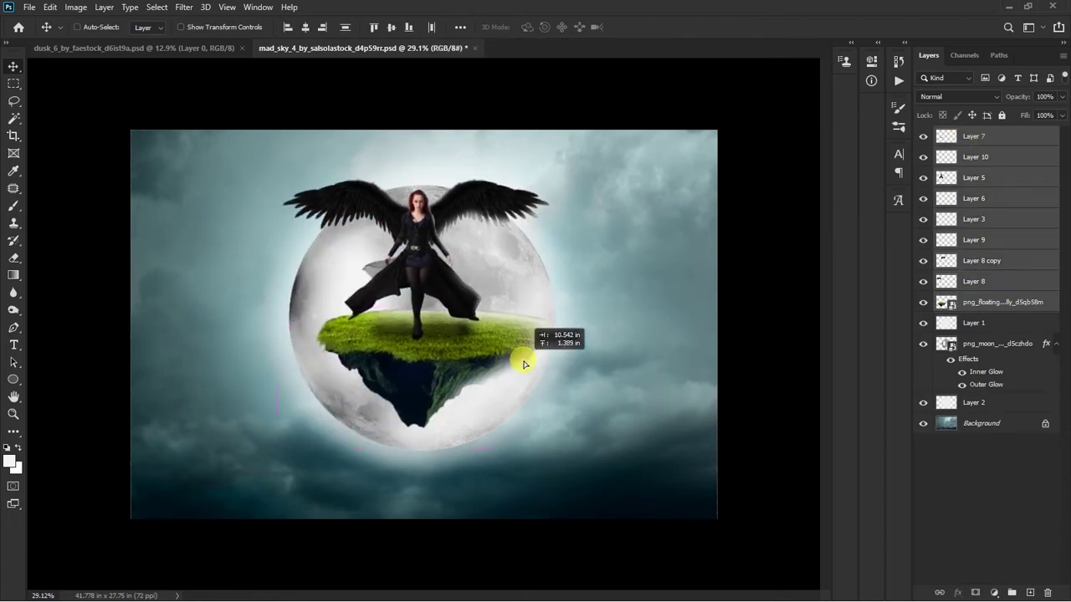
left_click_drag(476, 383, 522, 419)
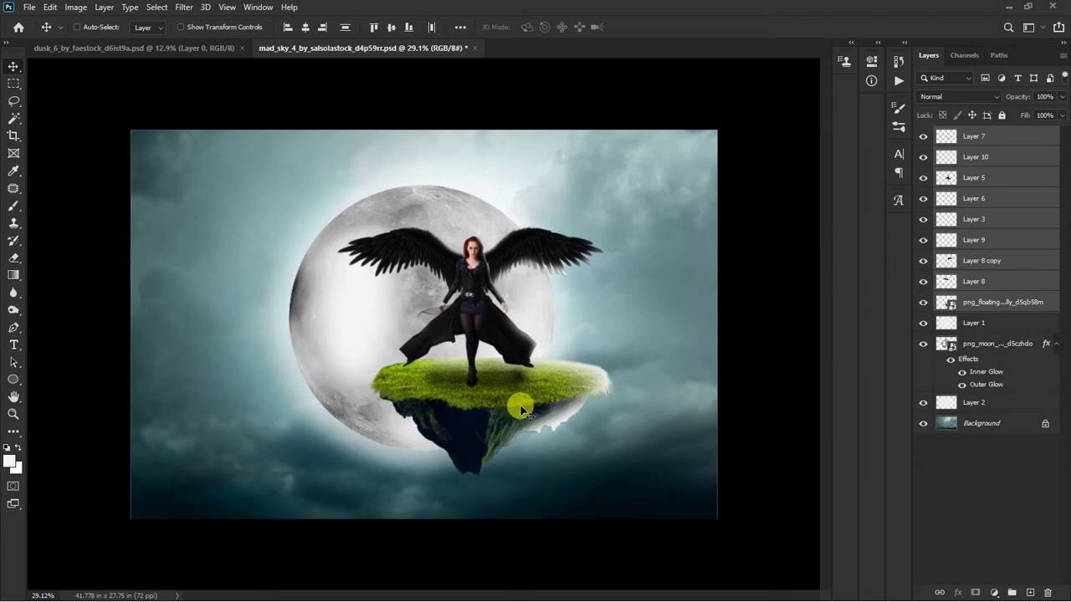
mouse_move(520, 410)
left_mouse_down()
mouse_move(434, 406)
mouse_move(467, 399)
mouse_move(452, 413)
left_mouse_up()
Enlarge the angel and island to about 118% and nudge them slightly right and down
key("ctrl+t")
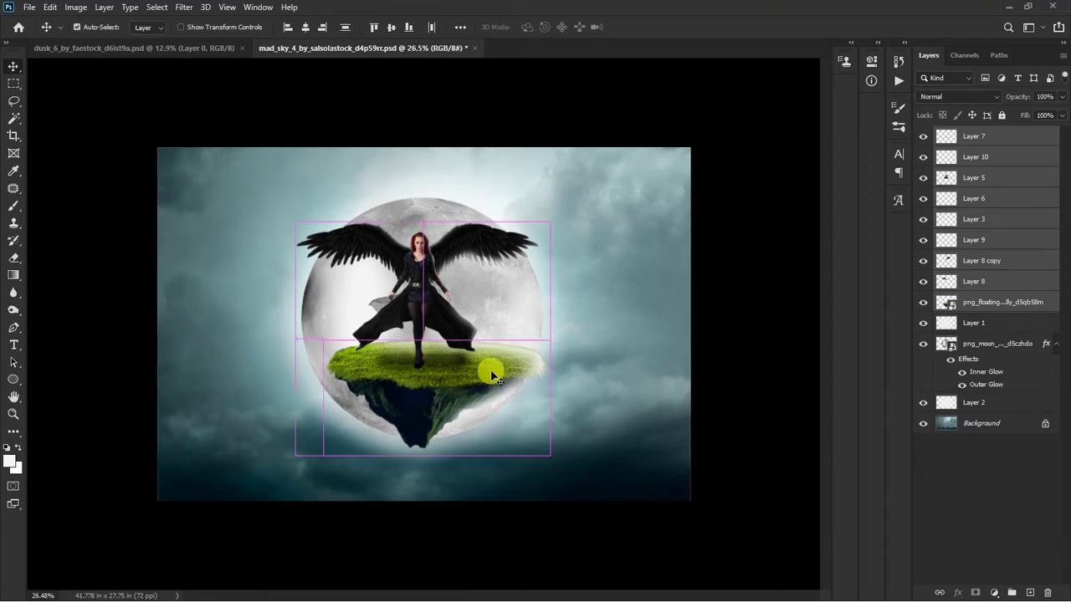
left_click_drag(550, 223, 573, 201)
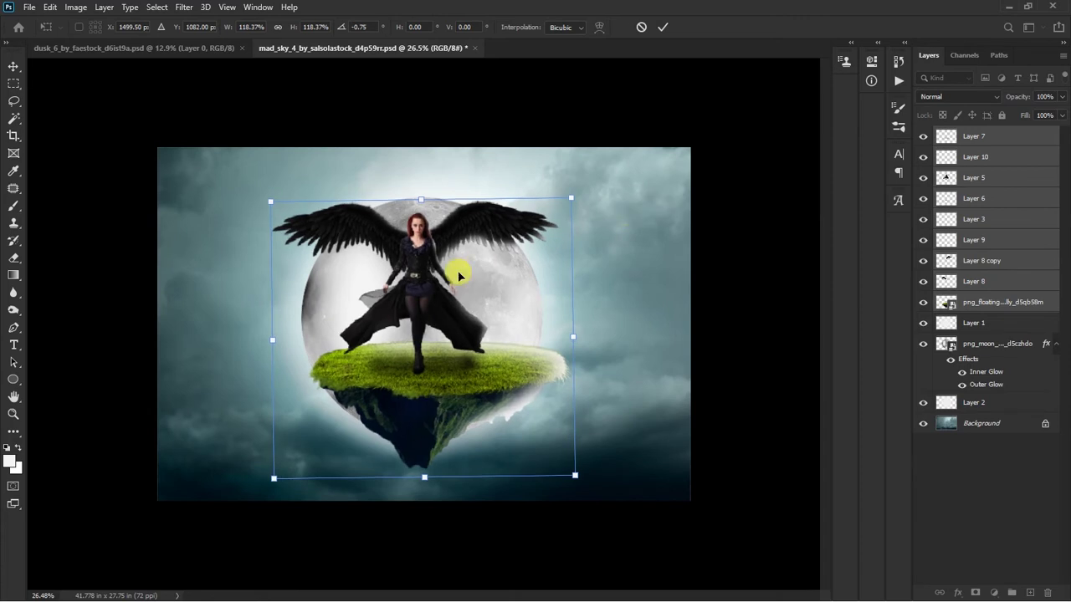
key("Return")
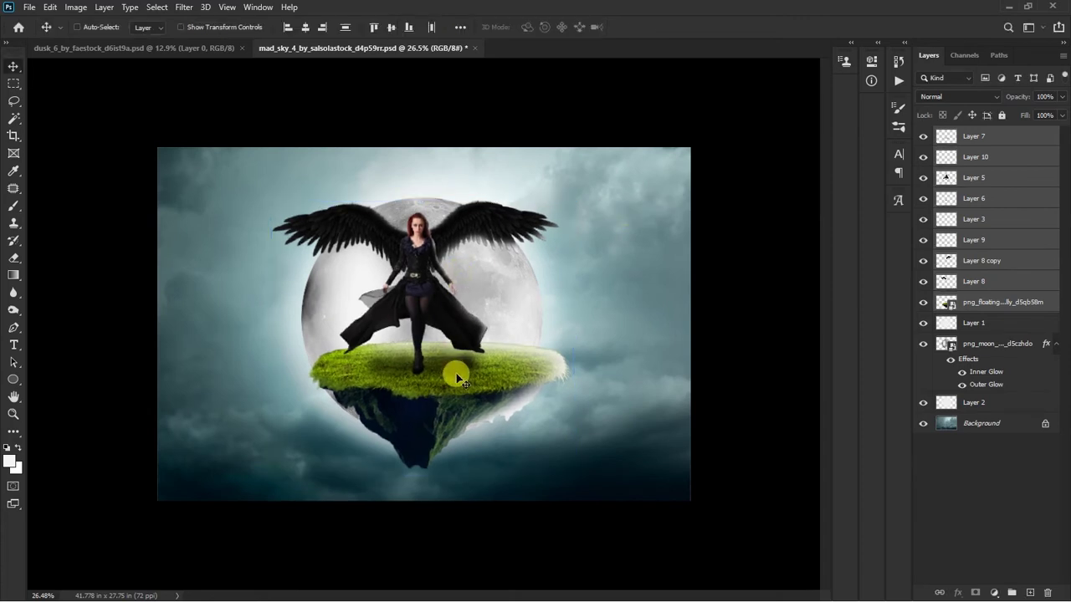
key("ctrl")
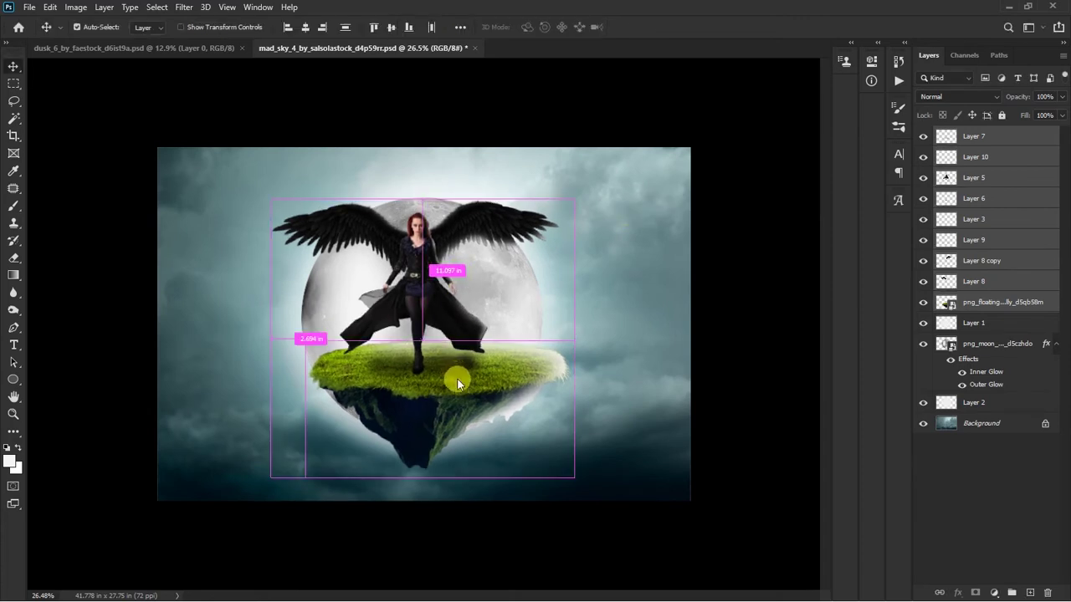
left_click_drag(414, 401, 425, 408)
right_click(393, 412)
left_click(410, 413)
Within the island's outline, paint a soft white haze on its rim on Layer 3 with a 150 brush
left_click(945, 302, "ctrl")
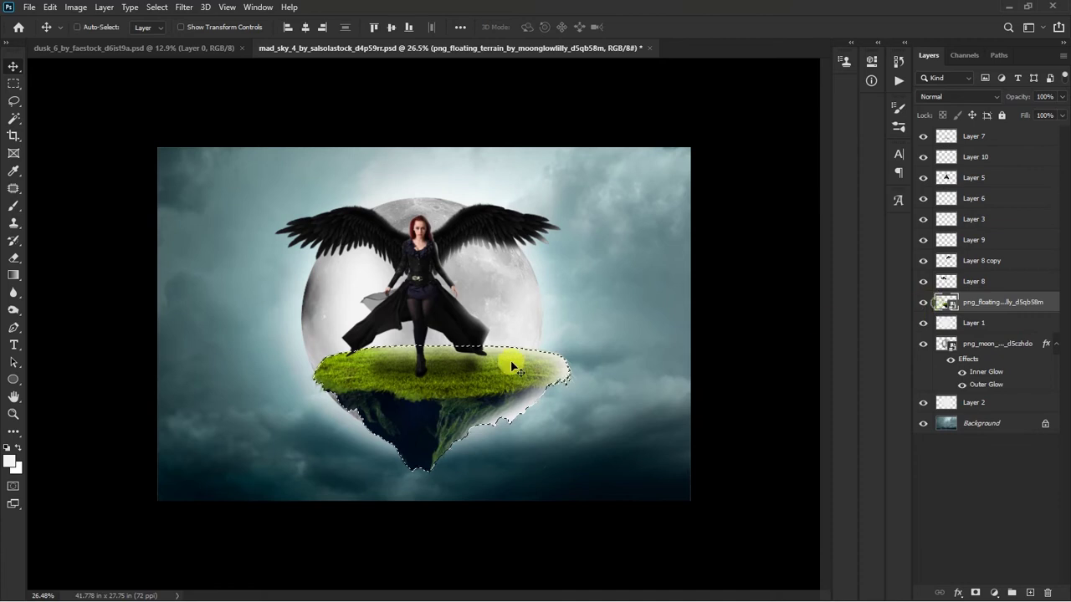
scroll(443, 375, "up", 1)
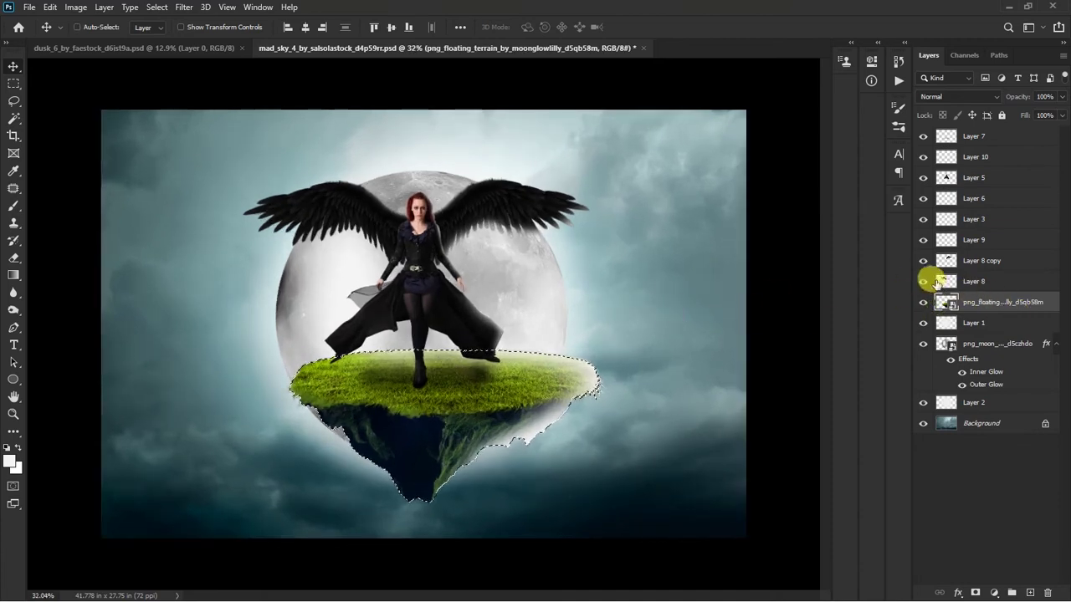
left_click(923, 243)
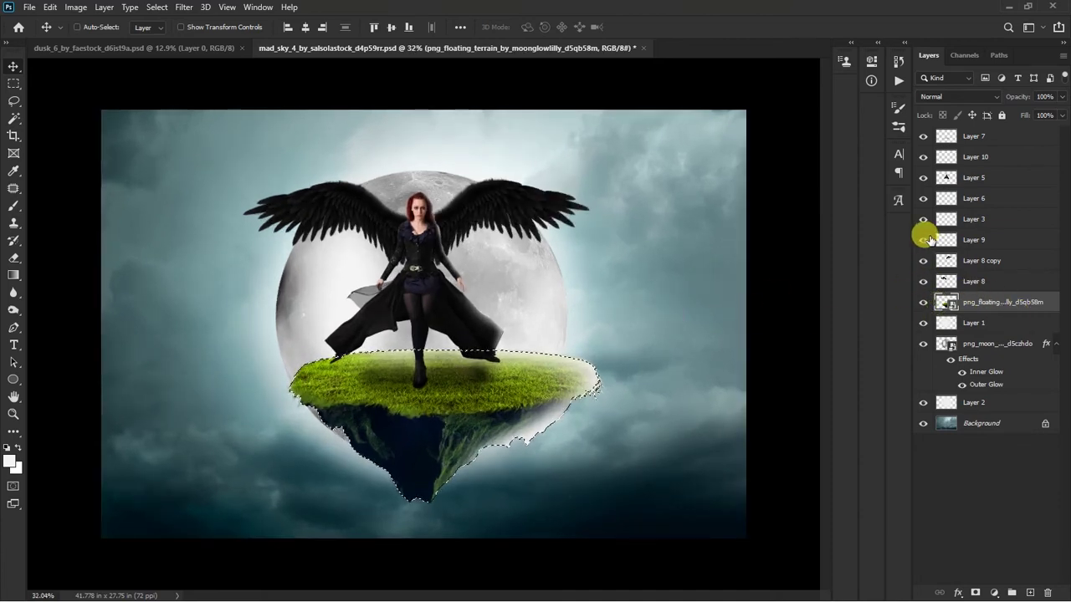
left_click(962, 218)
key("b")
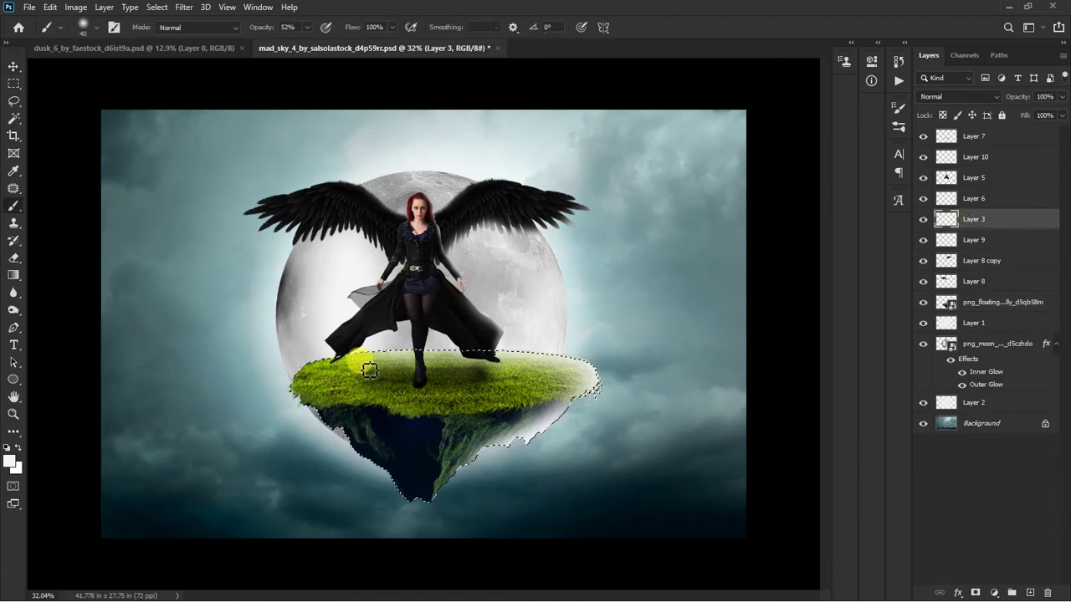
scroll(423, 359, "up", 1)
scroll(405, 352, "up", 1)
key("bracketright")
key("bracketright")
key("bracketright")
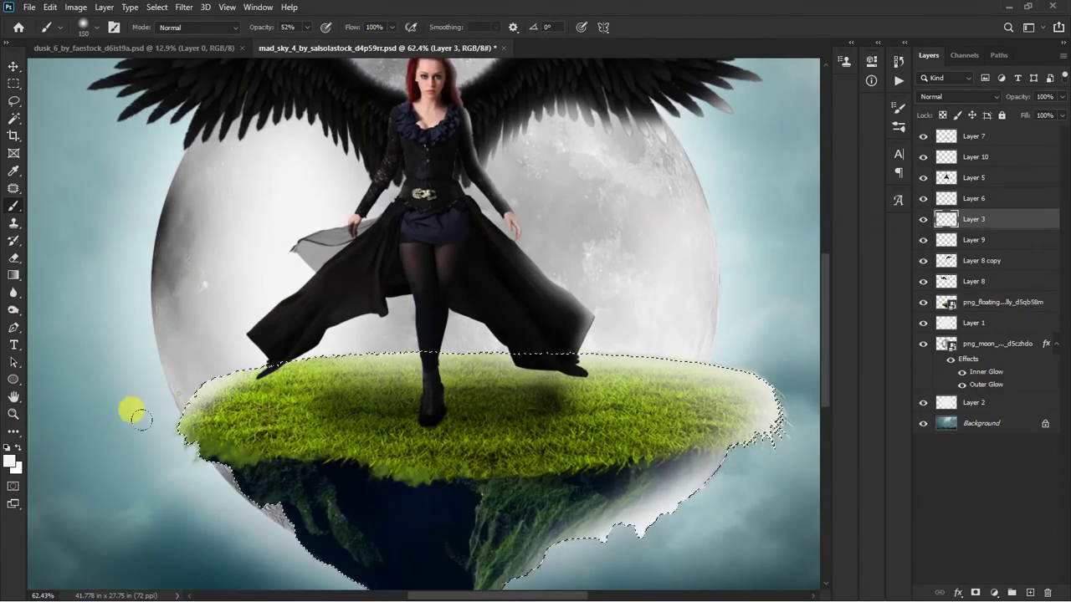
scroll(177, 343, "down", 3)
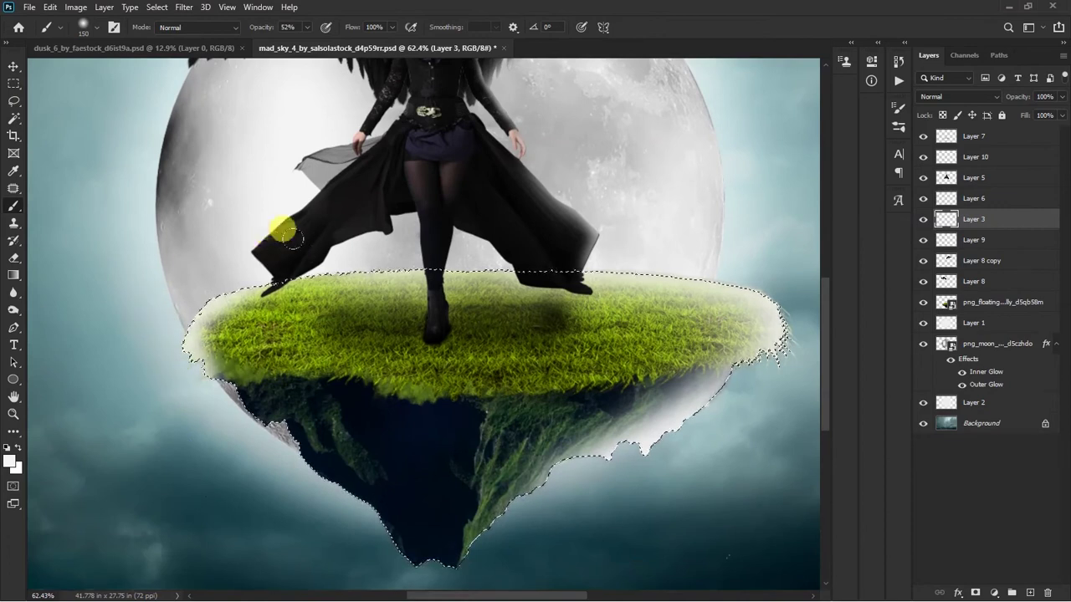
scroll(506, 276, "down", 2)
key("ctrl+d")
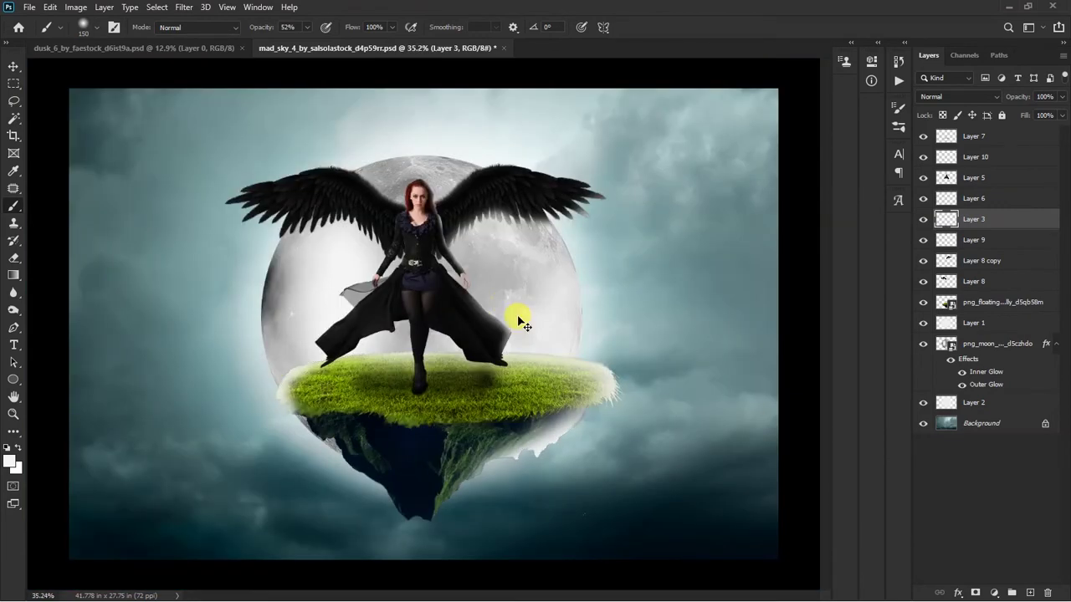
scroll(514, 316, "up", 1)
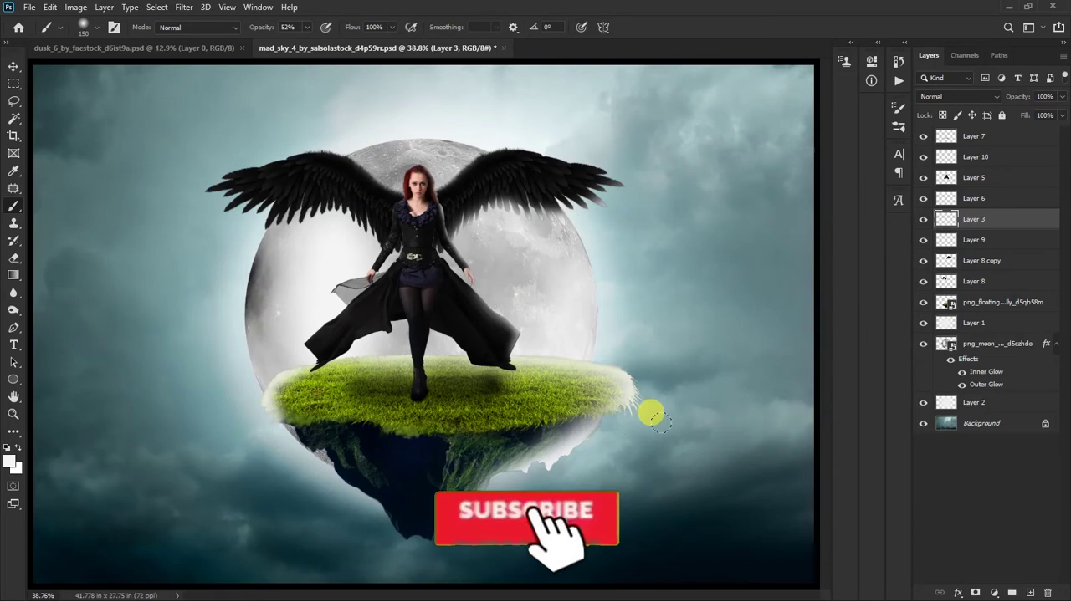
Erase the white fringe below the island's right edge with a 175 eraser
key("e")
left_click_drag(621, 430, 571, 423)
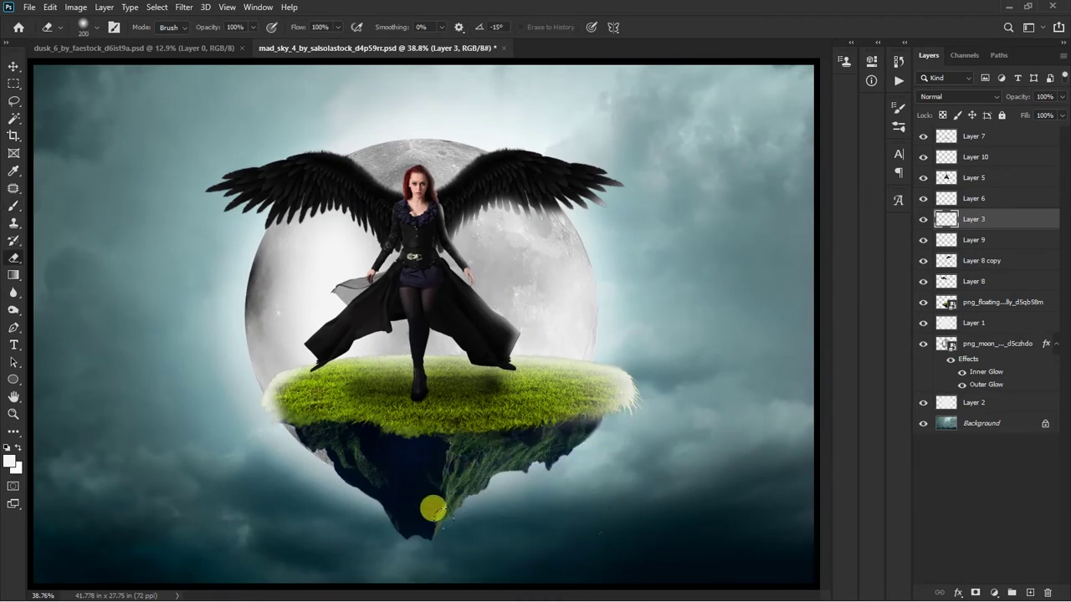
key("bracketleft")
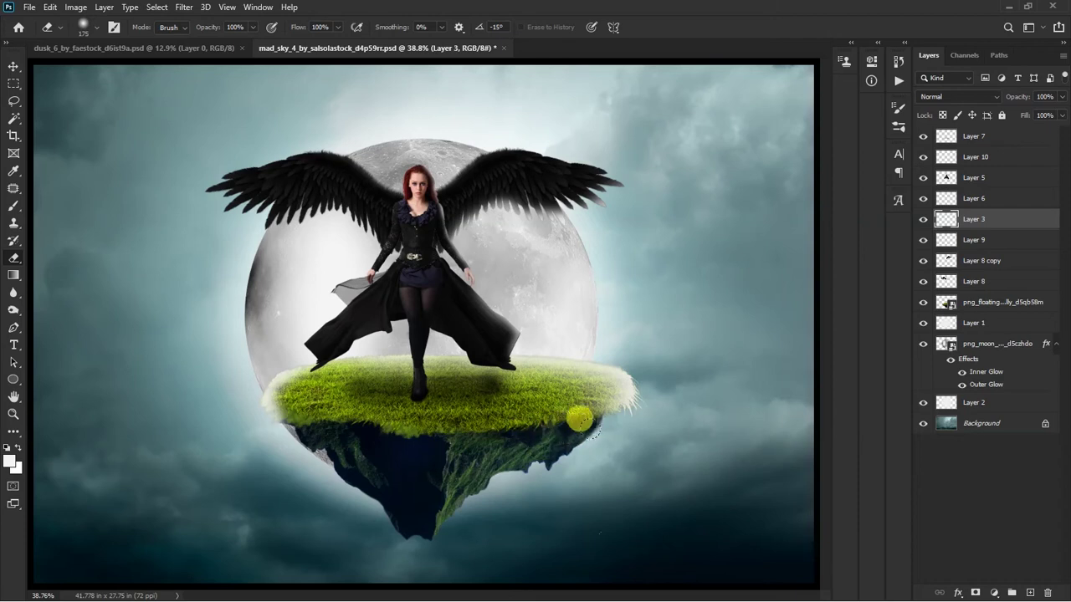
key("bracketright")
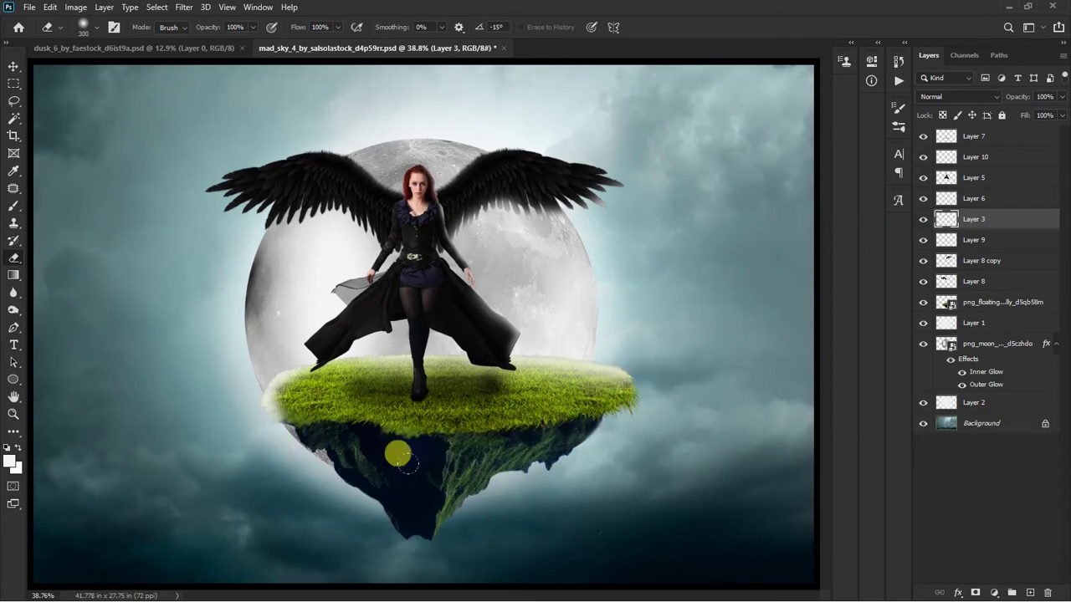
scroll(468, 438, "down", 1)
scroll(490, 466, "up", 1)
key("v")
scroll(388, 278, "up", 2)
Load the Layer 5 woman's outline as a selection and target Layer 10 for painting
right_click(403, 302)
left_click(404, 302)
left_click(945, 179, "ctrl")
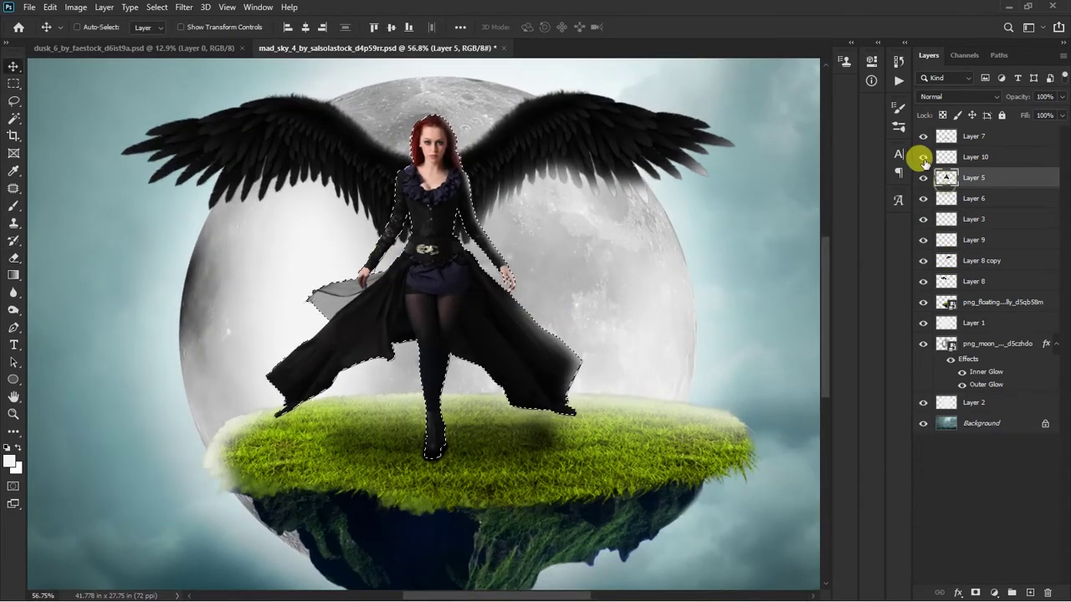
left_click(945, 154)
key("b")
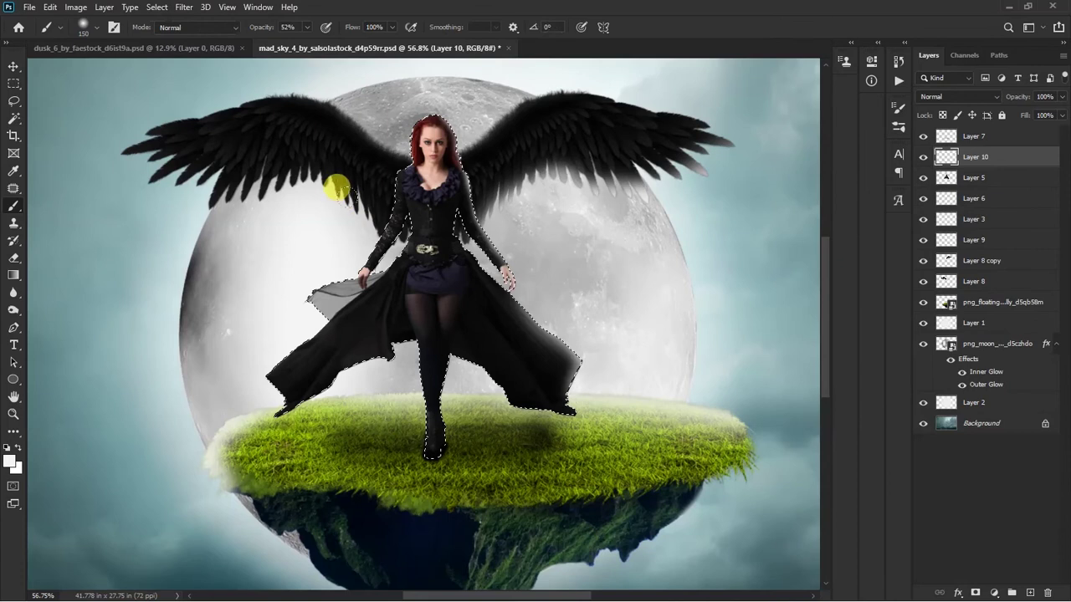
scroll(343, 209, "up", 2)
Paint soft light with a 50–70 brush on the dress edge and flowing cloth tip
key("bracketleft")
key("bracketleft")
key("bracketleft")
scroll(343, 203, "up", 2)
key("bracketleft")
key("bracketleft")
key("bracketleft")
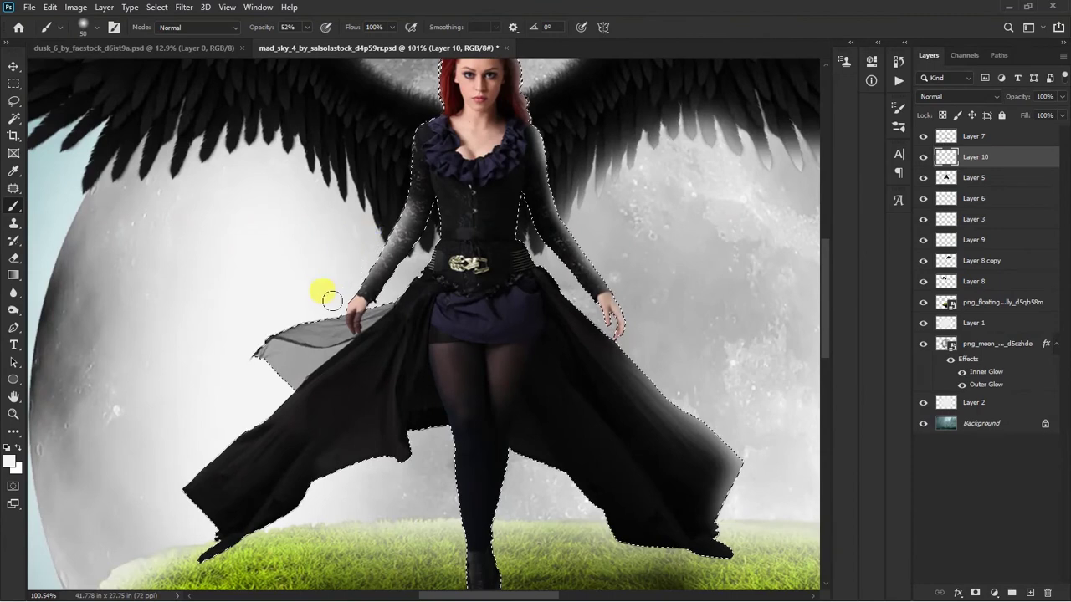
key("bracketright")
key("bracketright")
left_click_drag(289, 394, 261, 394)
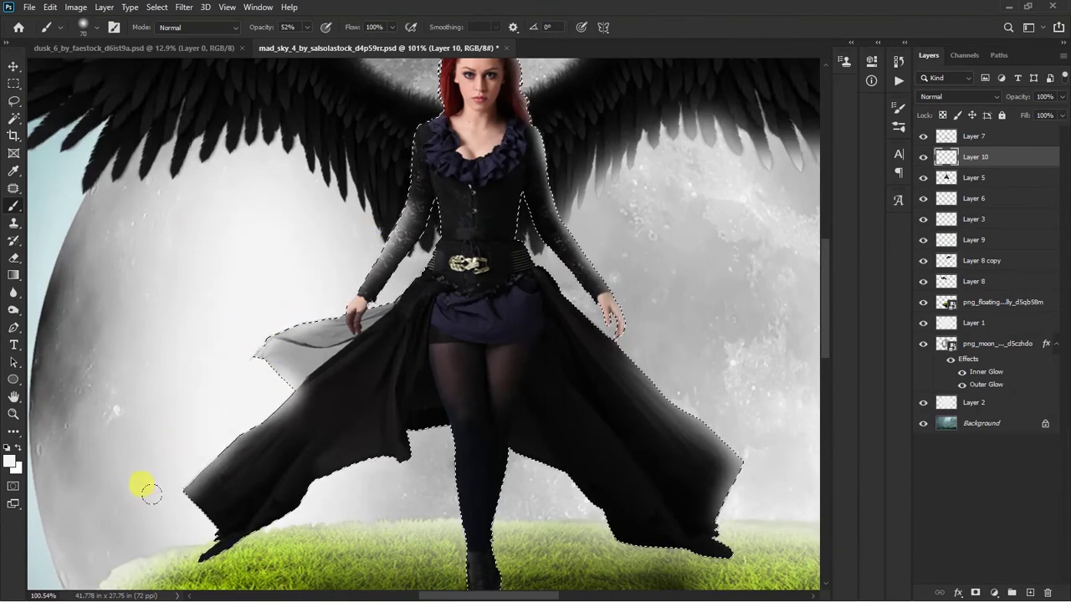
left_click_drag(287, 349, 275, 342)
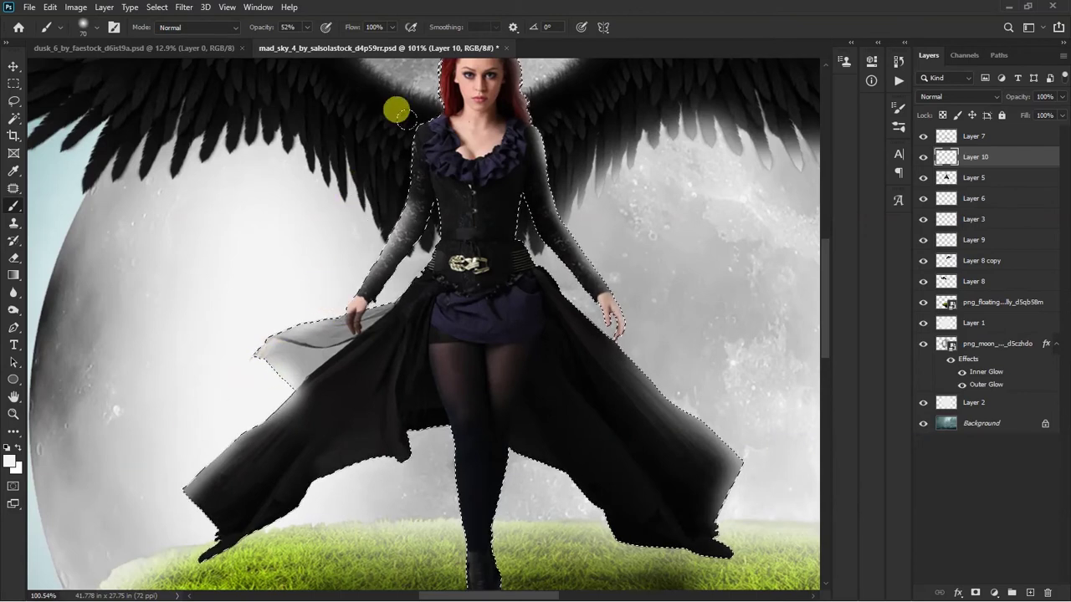
Deselect, pick Layer 8 and load the wings' outline as a selection
scroll(357, 230, "down", 1)
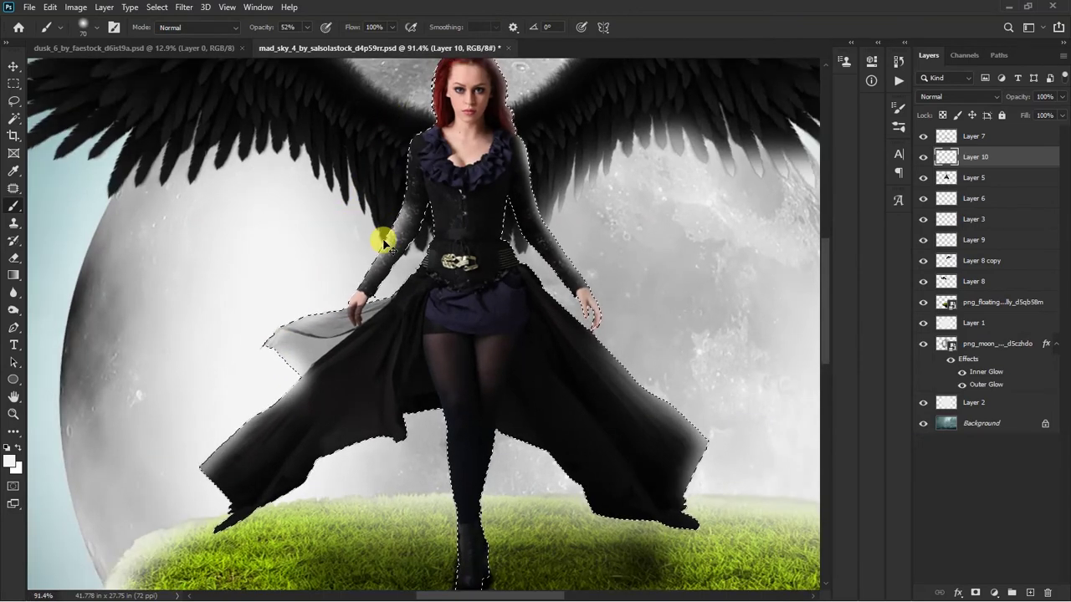
scroll(384, 247, "down", 1)
scroll(478, 280, "down", 1)
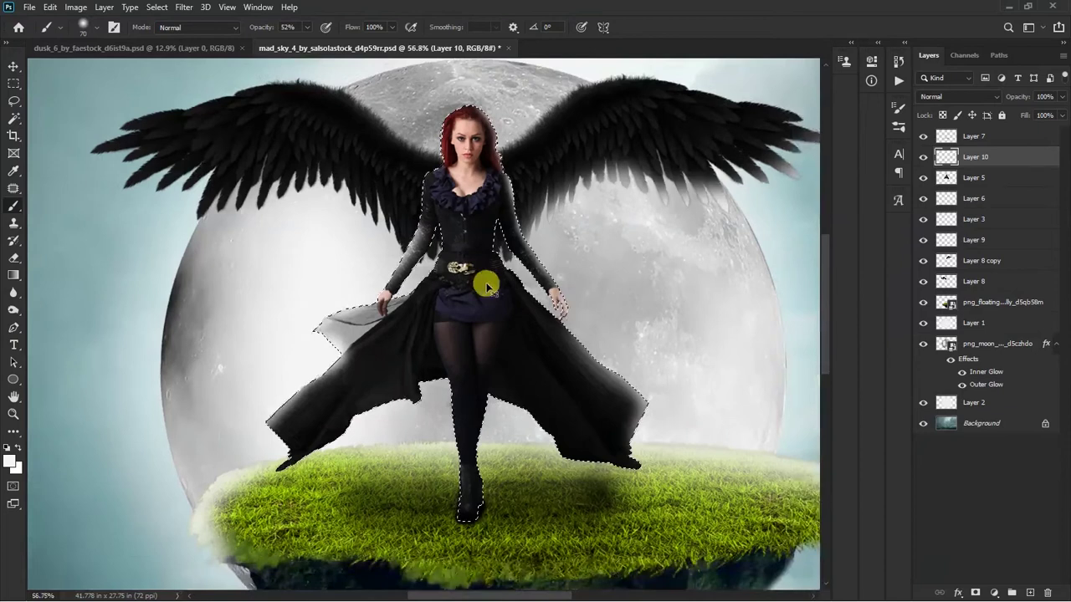
scroll(477, 279, "down", 1)
key("ctrl+d")
key("v")
right_click(399, 192)
left_click(440, 202)
left_click(946, 282, "ctrl")
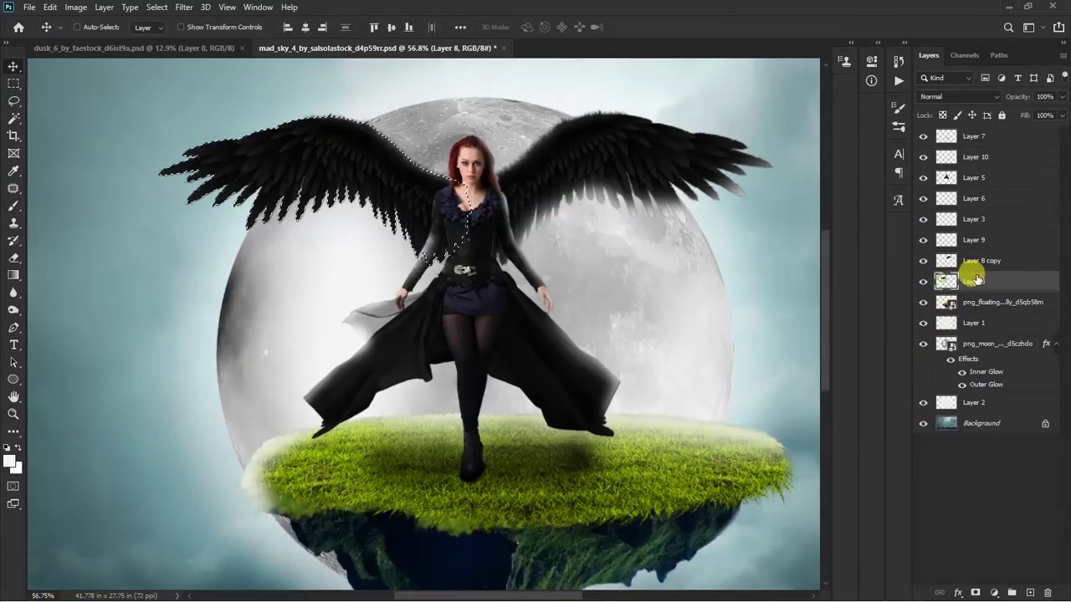
Create a new empty Layer 11 and fit the whole image in the window
key("ctrl+shift+n")
key("Return")
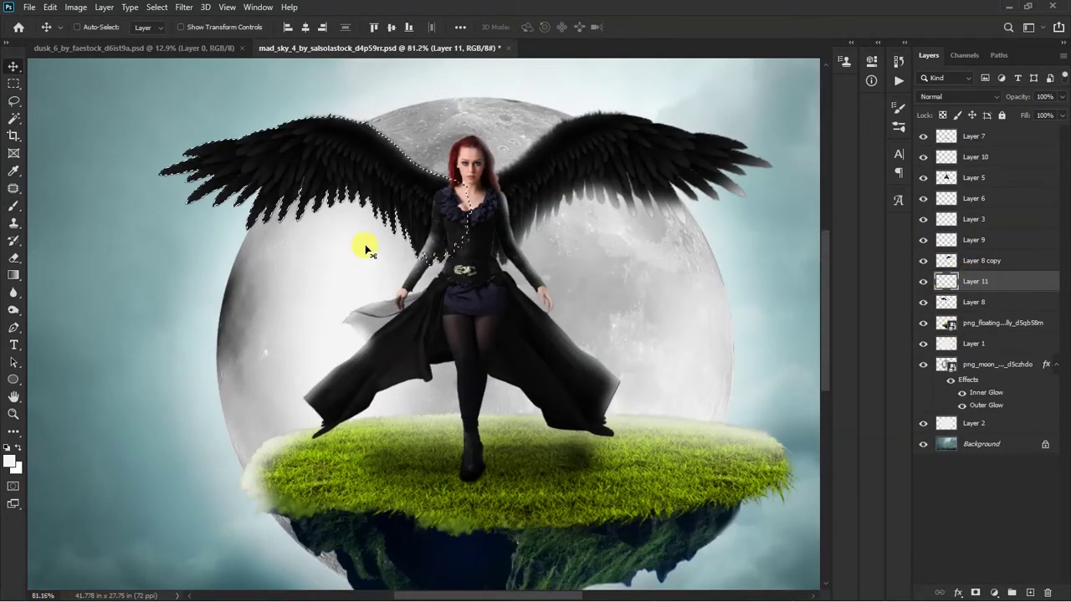
scroll(366, 249, "up", 1)
scroll(354, 220, "up", 1)
key("b")
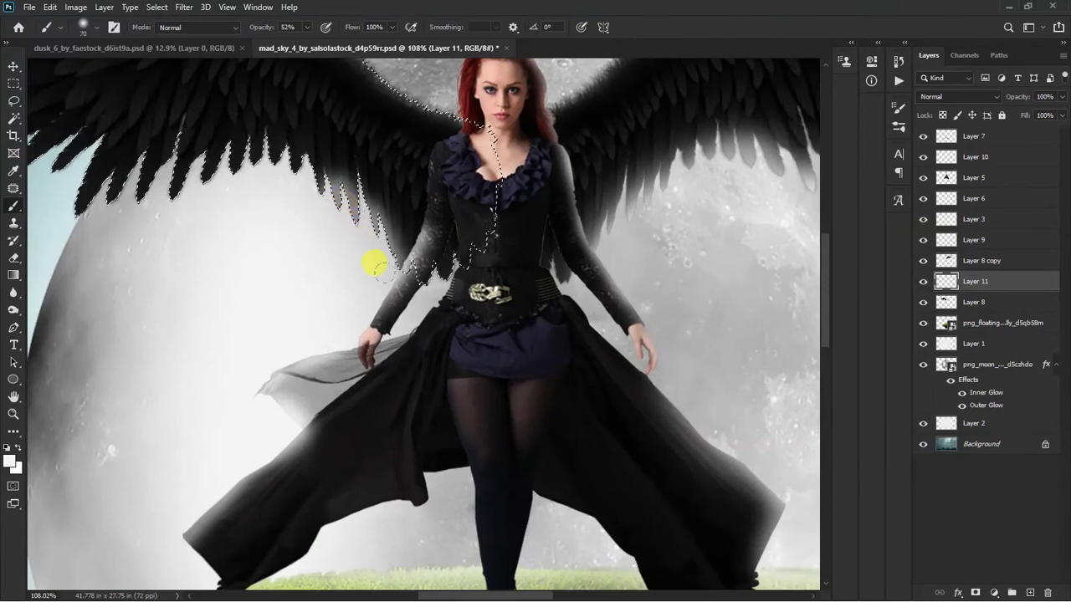
left_click_drag(374, 266, 437, 287)
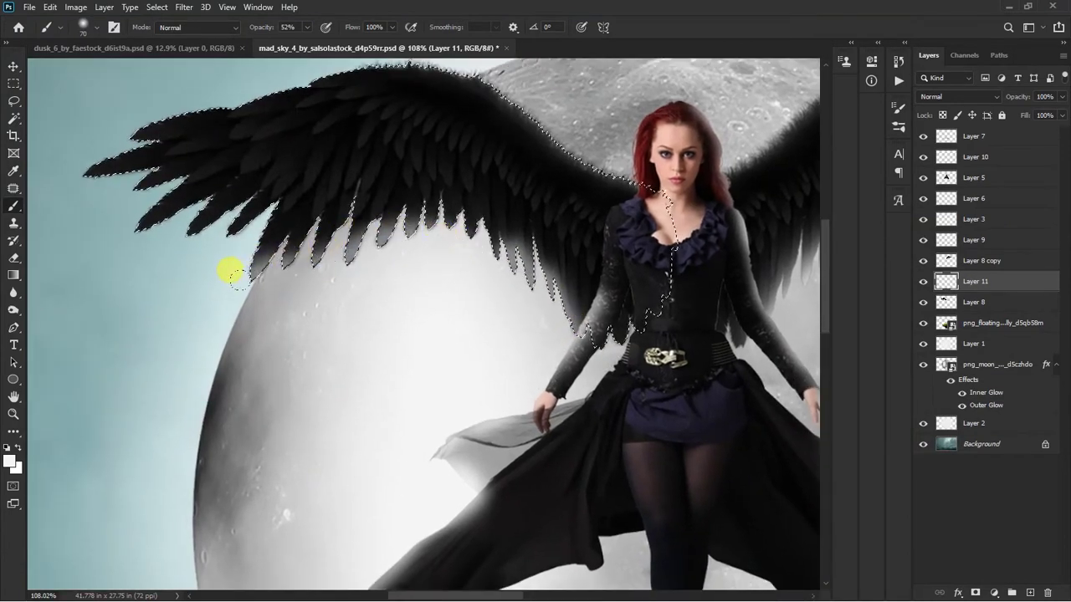
scroll(557, 315, "down", 1)
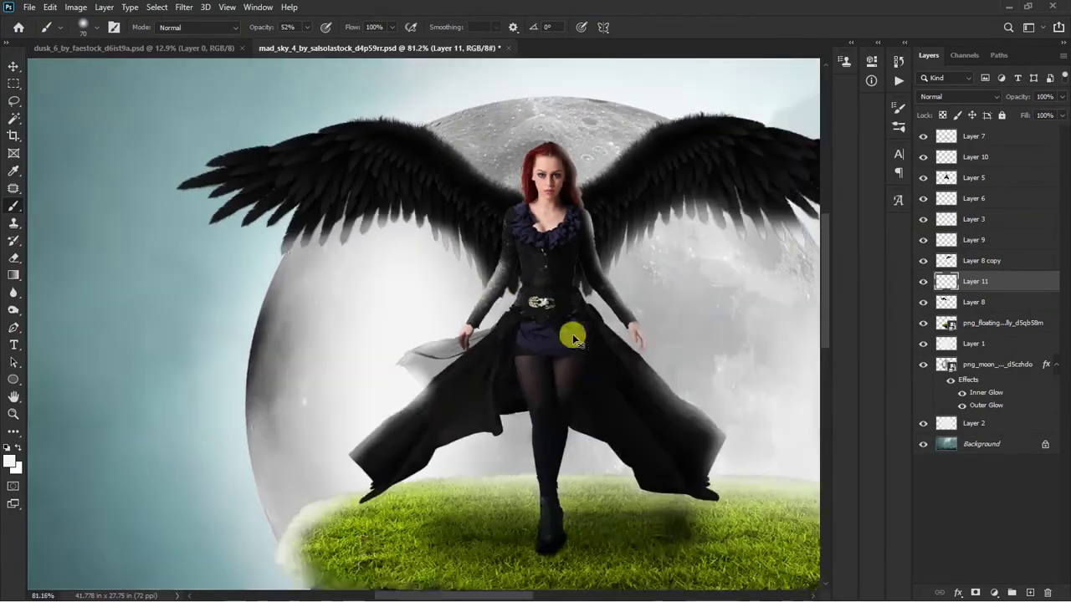
key("ctrl+0")
key("v")
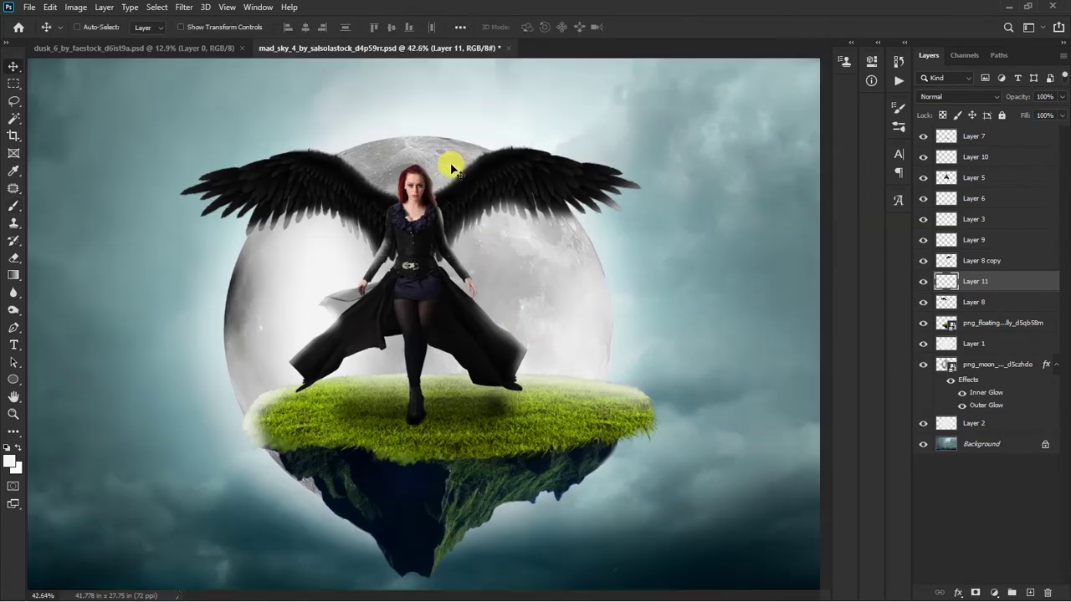
Load the woman's outline and softly paint light over her red hair's left edge on Layer 10
scroll(390, 167, "up", 4)
right_click(387, 172)
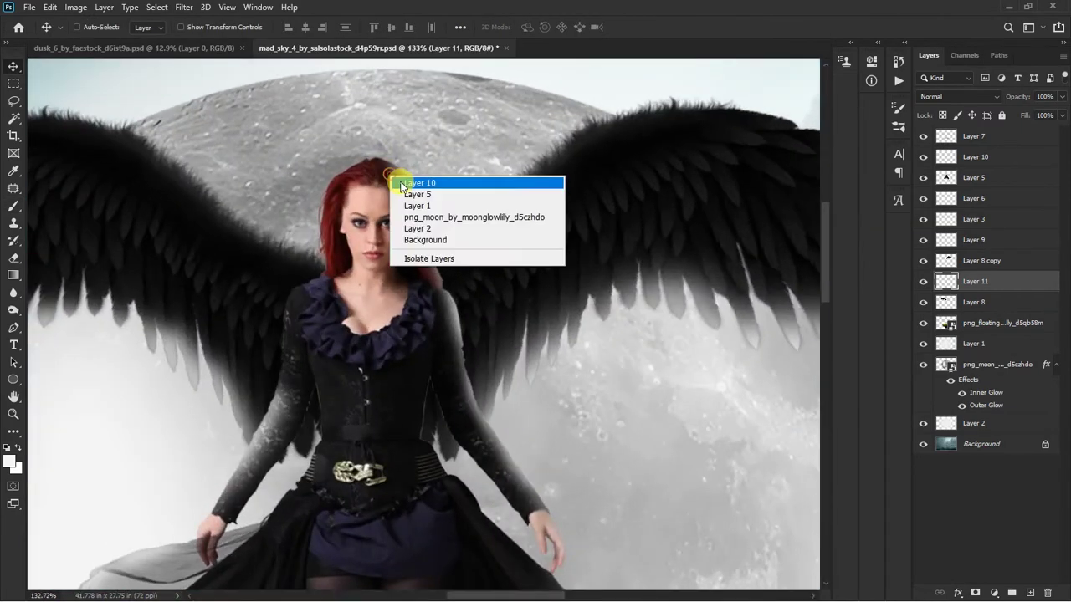
left_click(418, 182)
left_click(946, 178, "ctrl")
scroll(528, 175, "up", 1)
key("b")
mouse_move(283, 99)
left_mouse_down()
mouse_move(200, 136)
mouse_move(200, 179)
mouse_move(215, 143)
mouse_move(204, 234)
mouse_move(477, 239)
left_mouse_up()
scroll(197, 228, "down", 2)
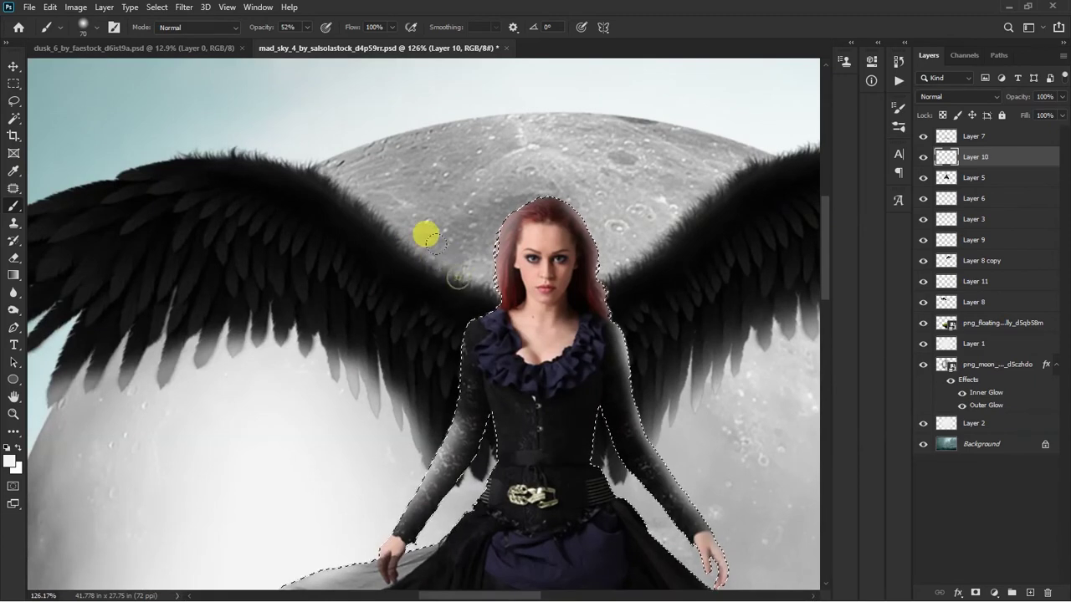
key("ctrl+d")
key("v")
right_click(391, 280)
Load the left wing's outline and shade it on Layer 10 with a 100 px soft brush
left_click(397, 284)
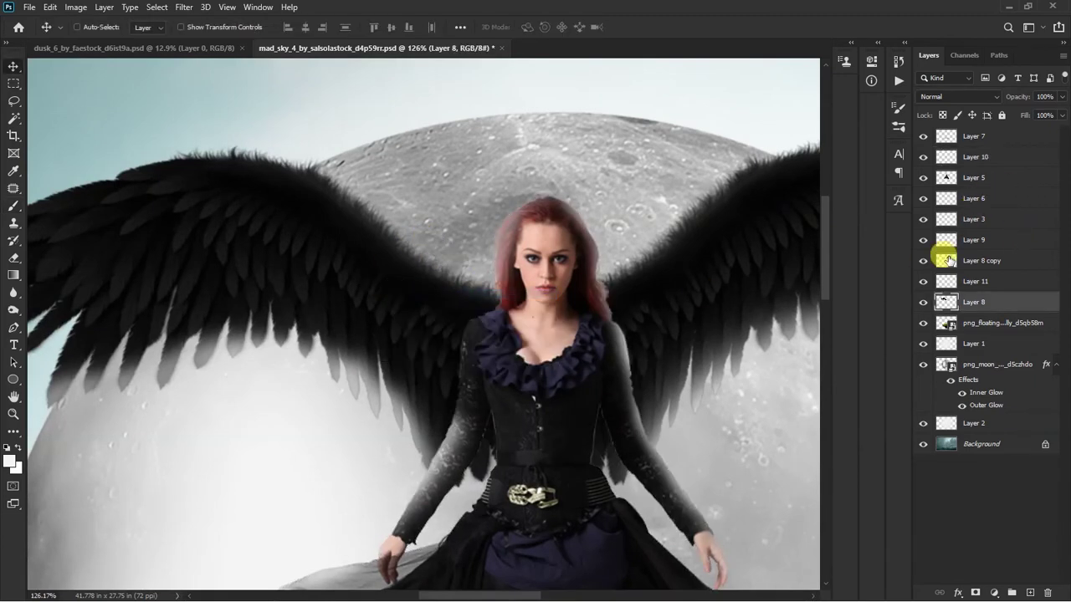
left_click(945, 281, "ctrl")
left_click(953, 157)
key("b")
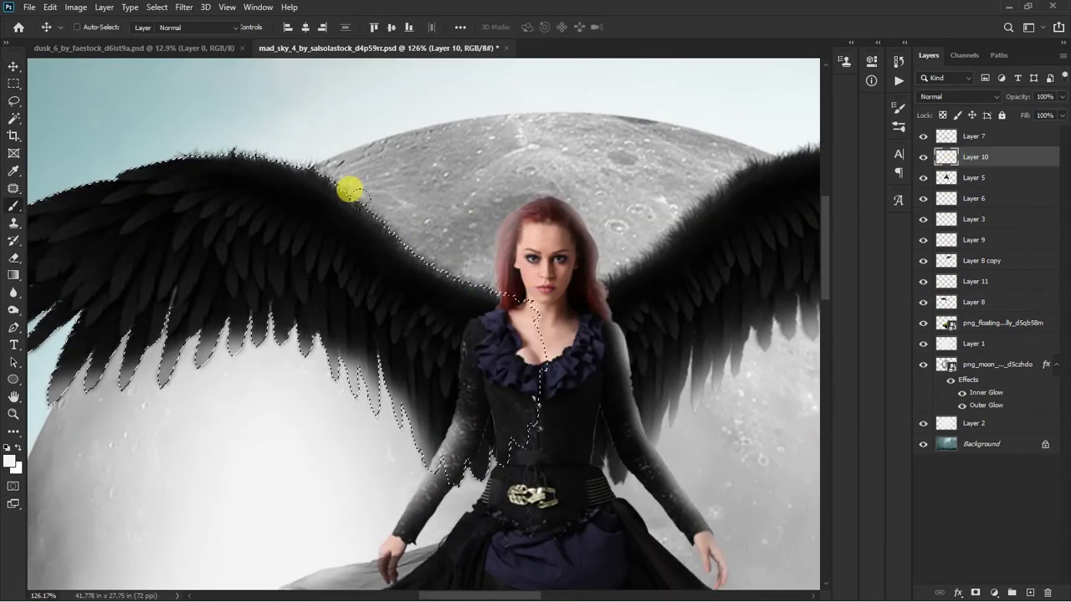
scroll(443, 209, "down", 1)
key("bracketright")
key("bracketright")
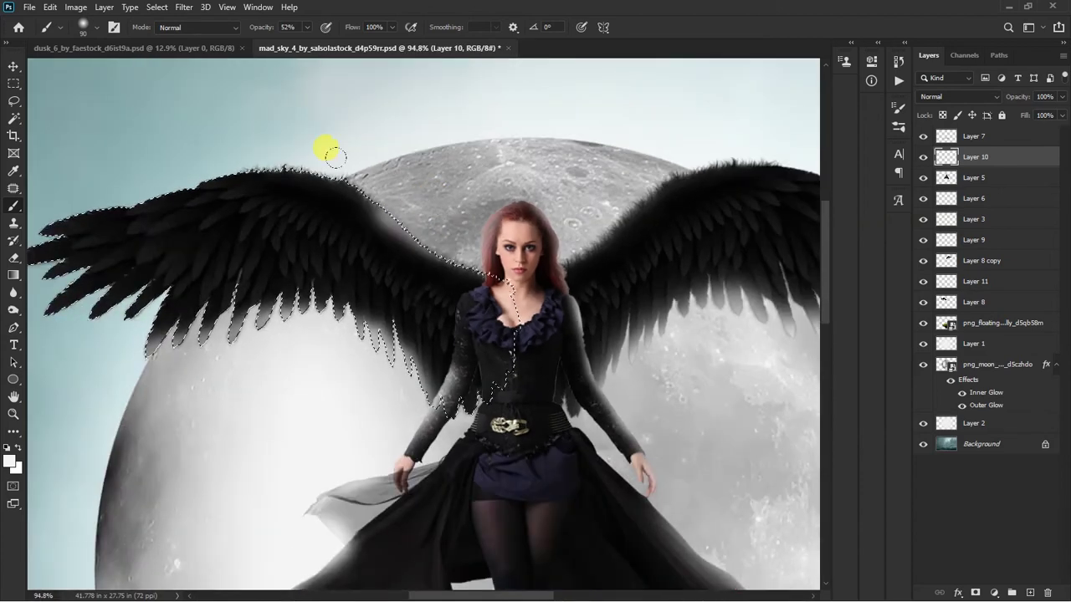
key("bracketright")
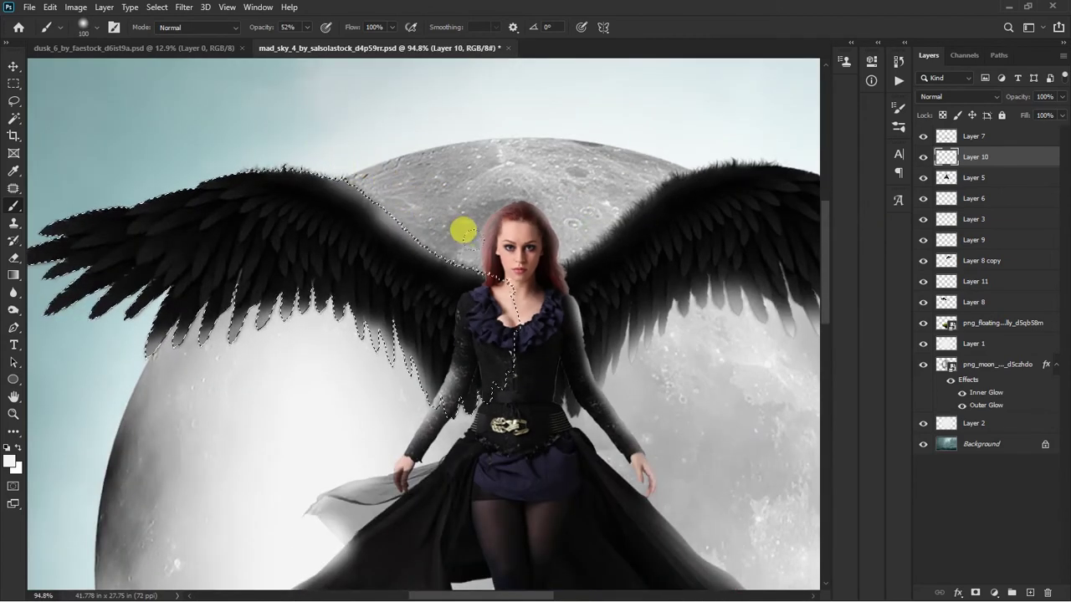
key("ctrl+d")
Shade the right wing inside its outline on Layer 9, then toggle Layer 1's glow to compare
key("v")
right_click(609, 262)
left_click(736, 268)
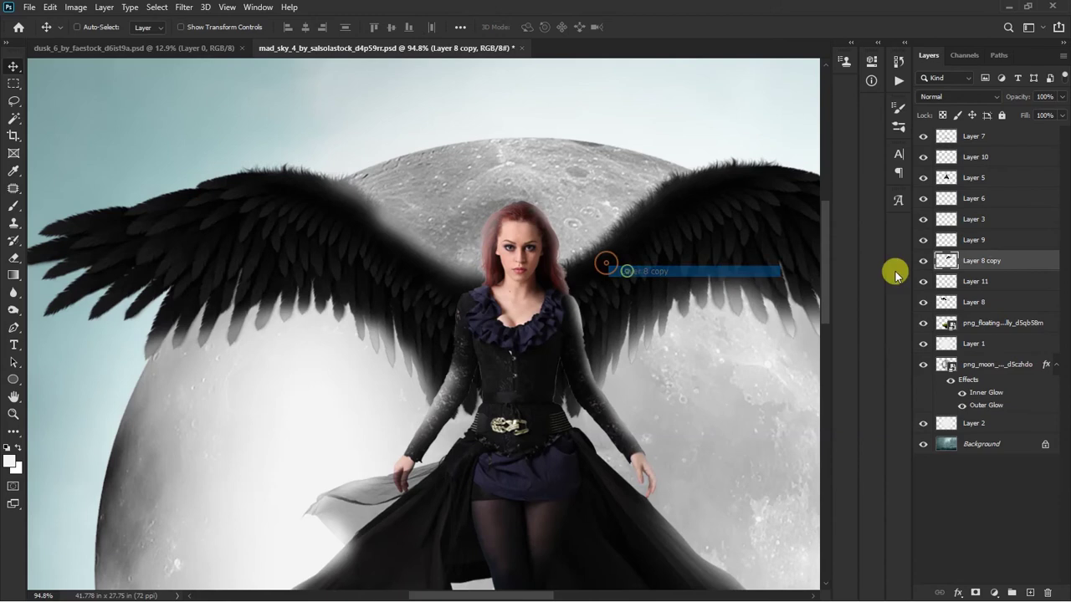
left_click(970, 239)
key("ctrl+shift+d")
key("b")
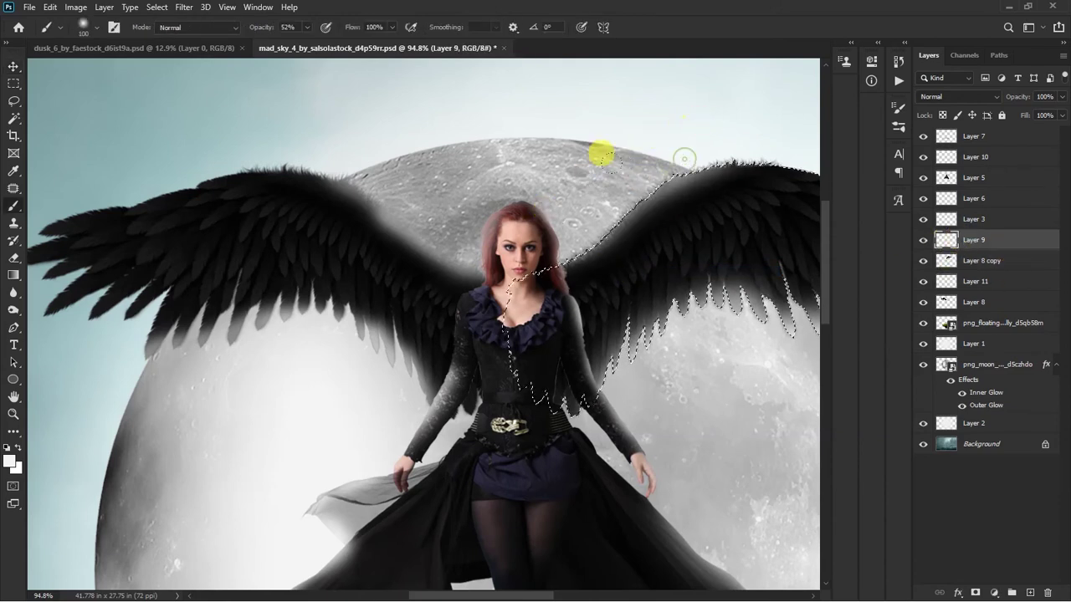
scroll(388, 275, "down", 2)
scroll(388, 275, "down", 2)
scroll(388, 275, "down", 2)
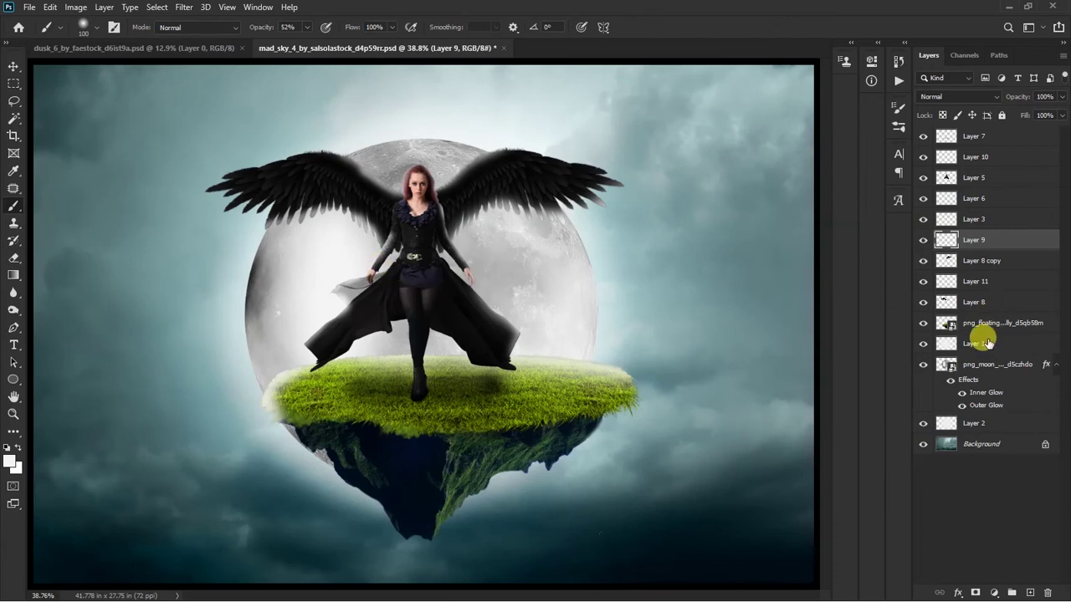
left_click(921, 351)
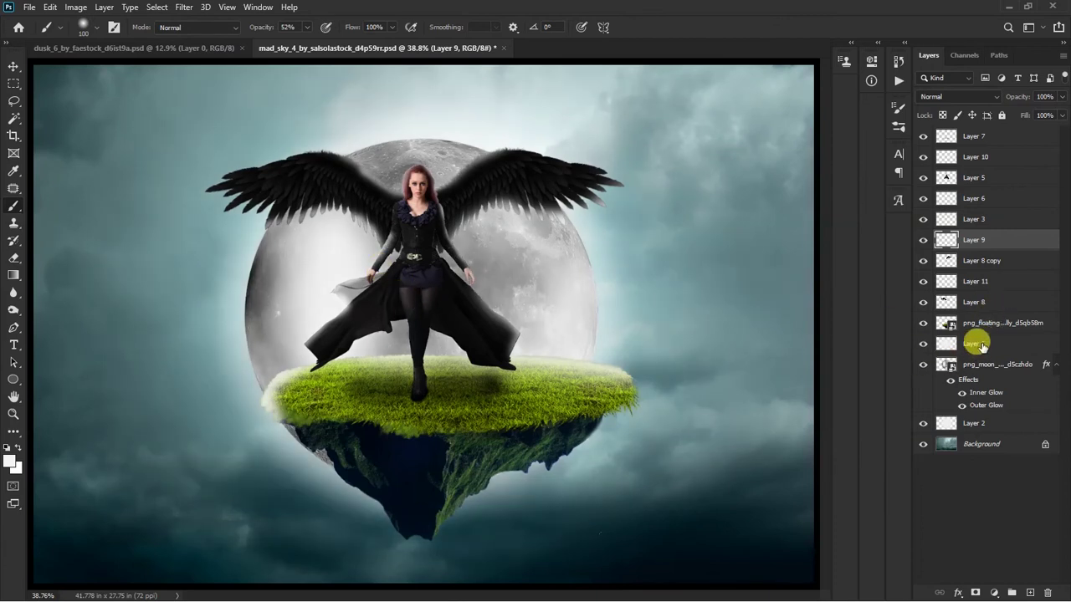
left_click(934, 346)
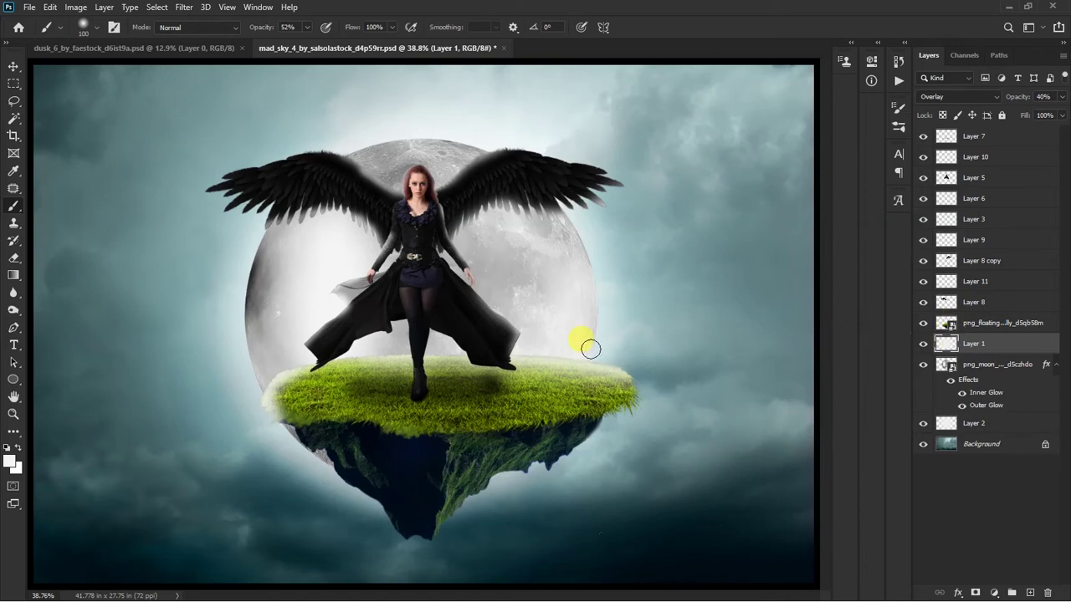
Duplicate the glow Layer 1, then move the placed bats upward and shrink them
key("ctrl+j")
left_click_drag(289, 210, 296, 177)
key("ctrl+t")
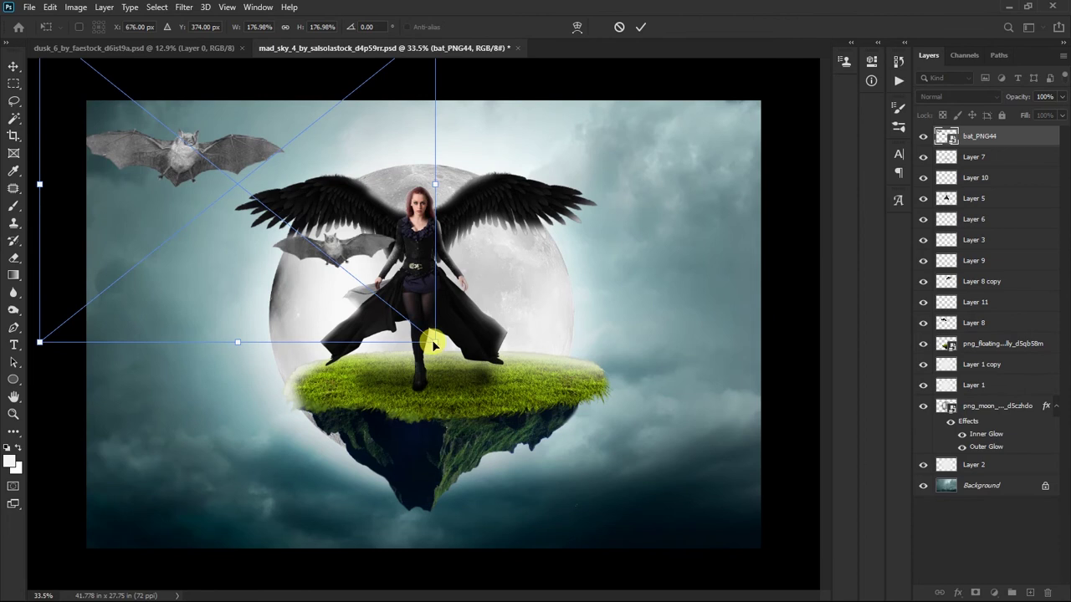
left_click_drag(432, 340, 347, 263)
key("Return")
Rasterize the bat layer and cut the small bat onto Layer 12 in the right sky
right_click(962, 138)
left_click(824, 270)
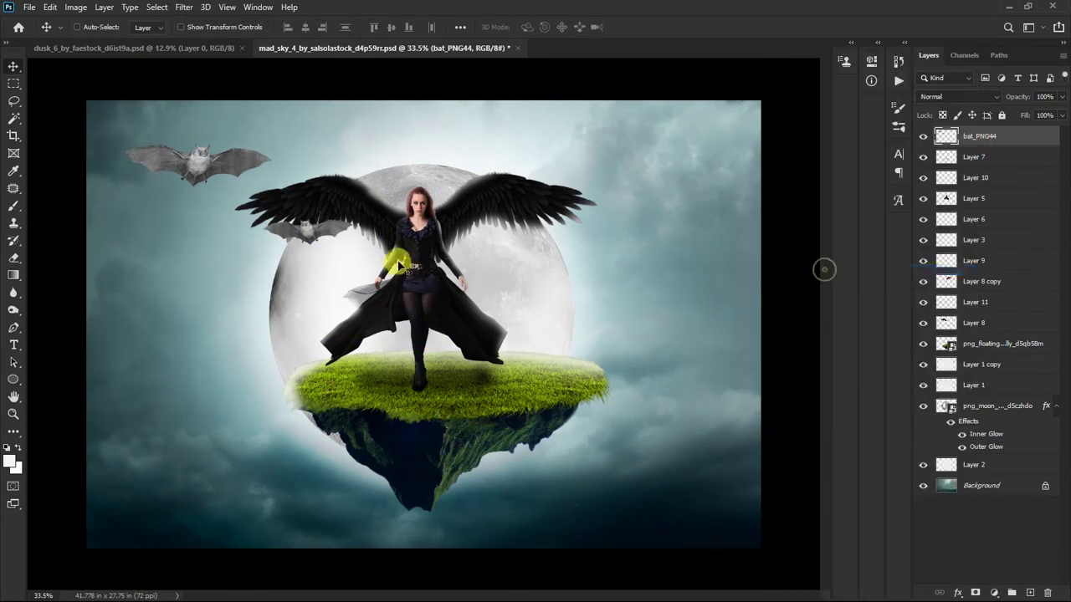
key("j")
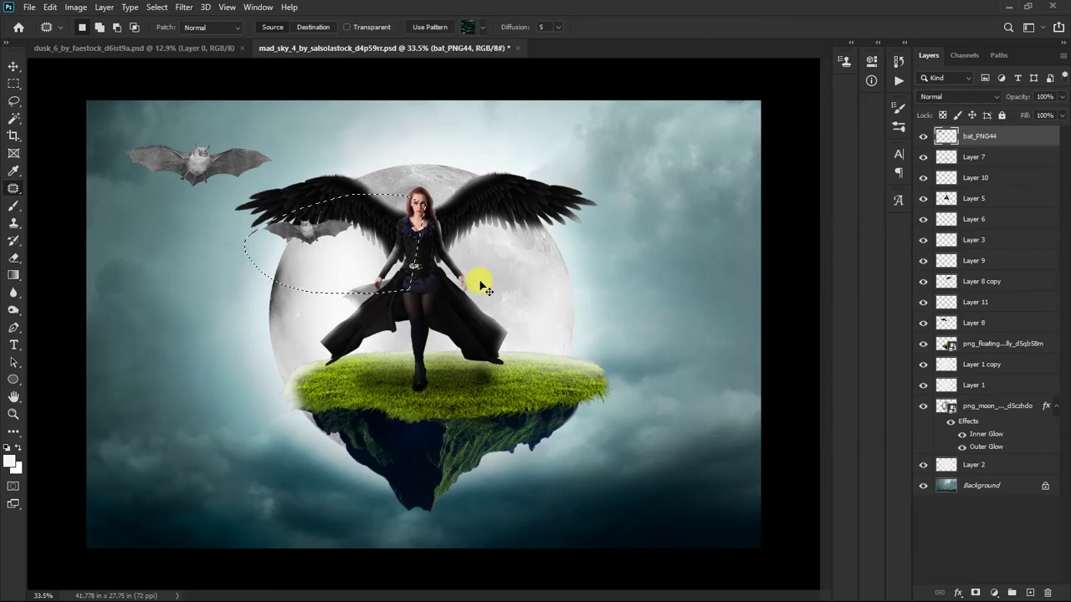
key("ctrl+shift+j")
key("v")
mouse_move(344, 240)
left_mouse_down()
mouse_move(730, 438)
mouse_move(702, 227)
left_mouse_up()
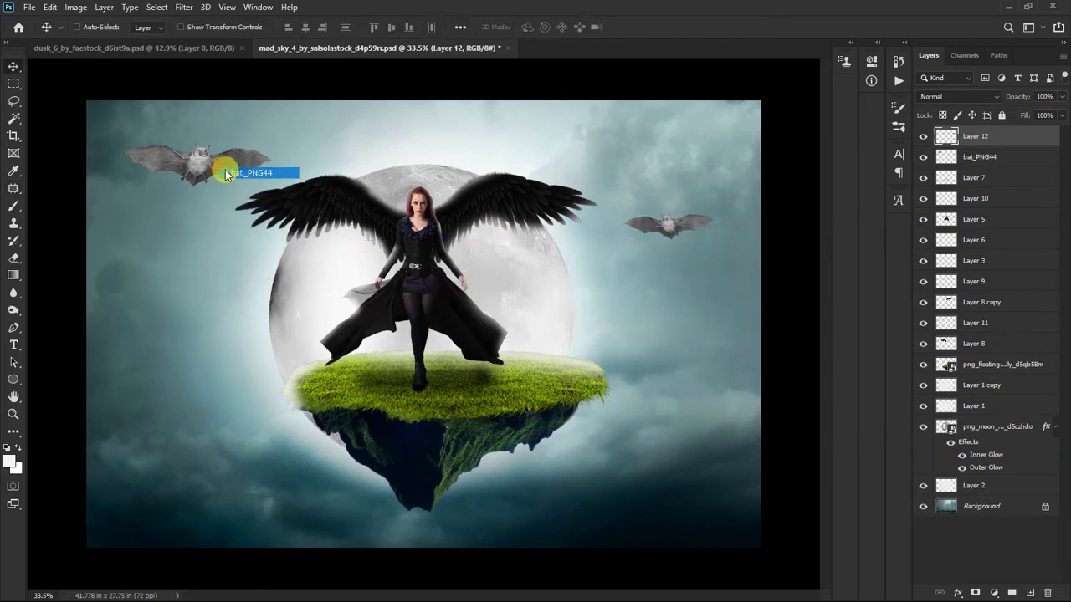
Darken the bat_PNG44 bat's shadows with a Curves adjustment
left_click(226, 174)
key("ctrl+m")
left_click_drag(629, 346, 652, 352)
key("Return")
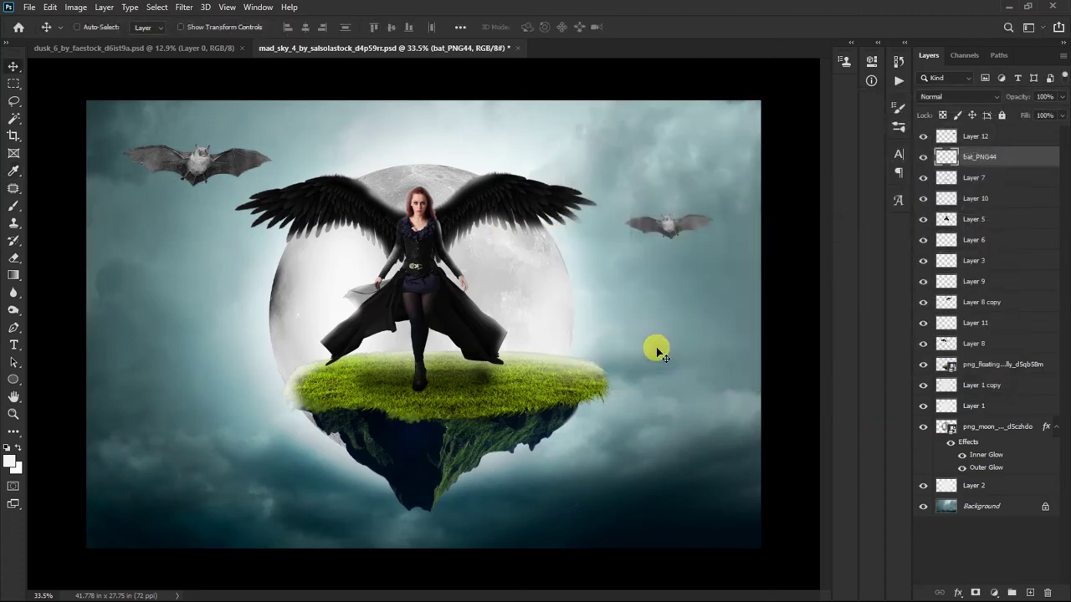
Reposition the right bat on Layer 12 and nudge the left bat down and left
right_click(696, 233)
left_click(694, 235)
mouse_move(677, 223)
left_mouse_down()
mouse_move(682, 322)
mouse_move(676, 200)
left_mouse_up()
scroll(676, 206, "up", 2)
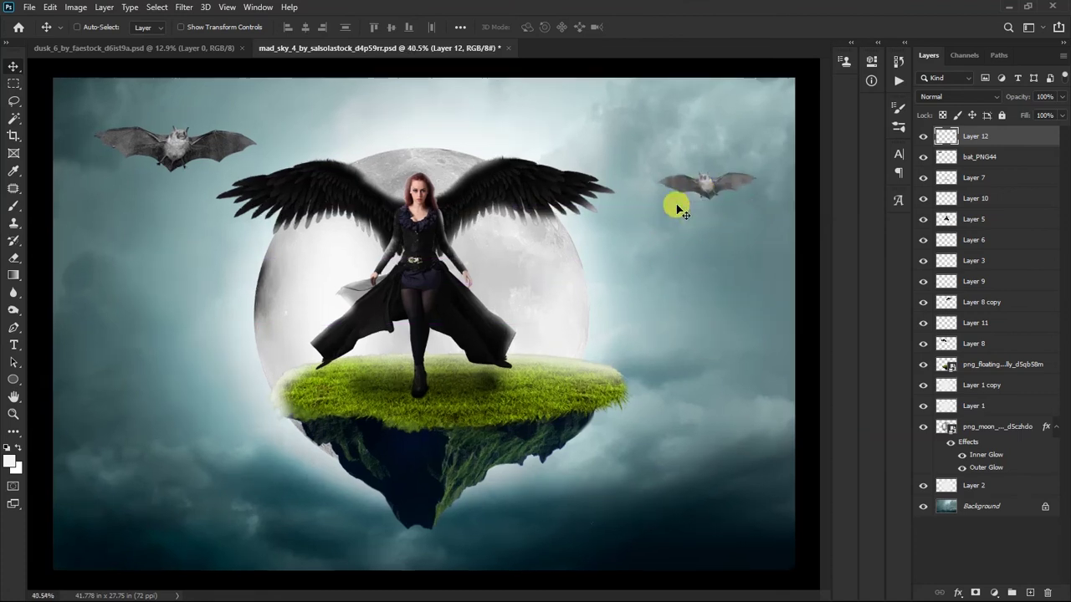
key("ctrl+m")
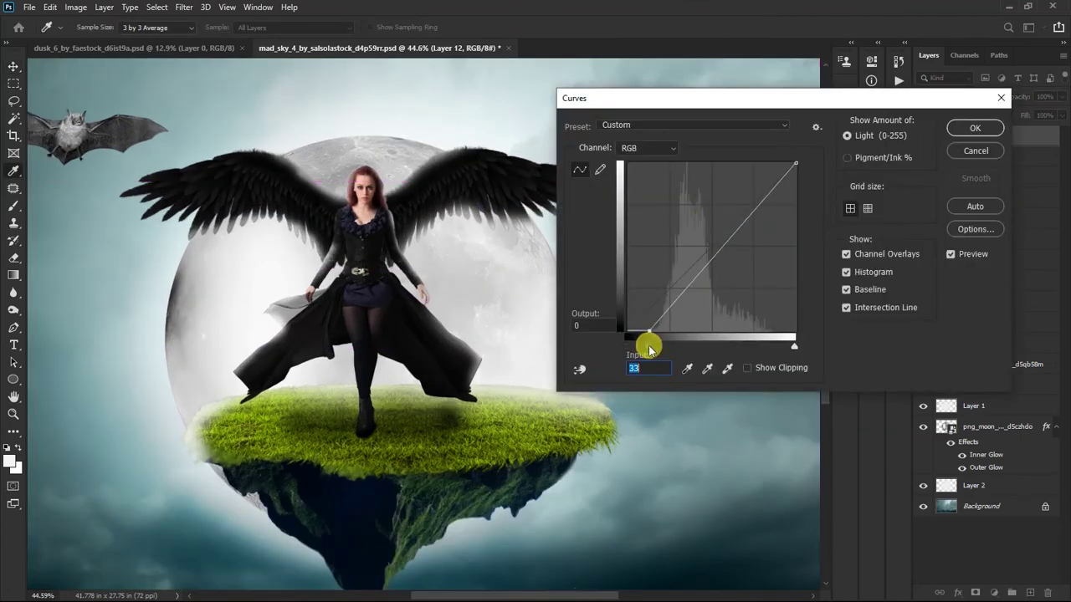
key("Escape")
scroll(648, 347, "down", 2)
scroll(644, 335, "down", 1)
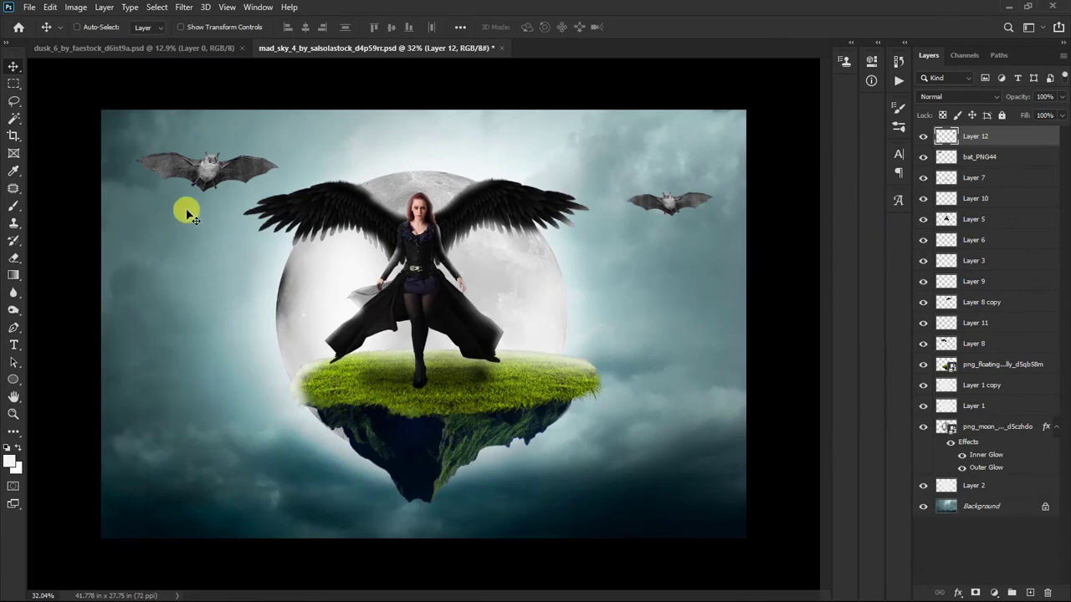
right_click(198, 172)
left_click(211, 177)
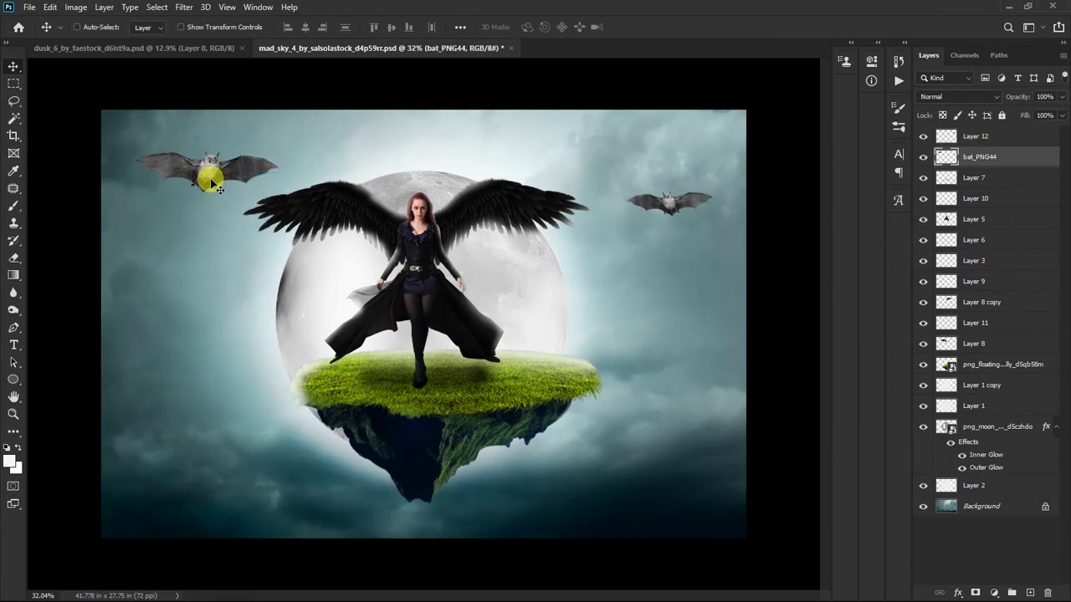
left_click_drag(211, 178, 207, 185)
Scale Layer 1 copy to about 149% to fill the canvas, then drag the right bat lower
left_click(949, 386)
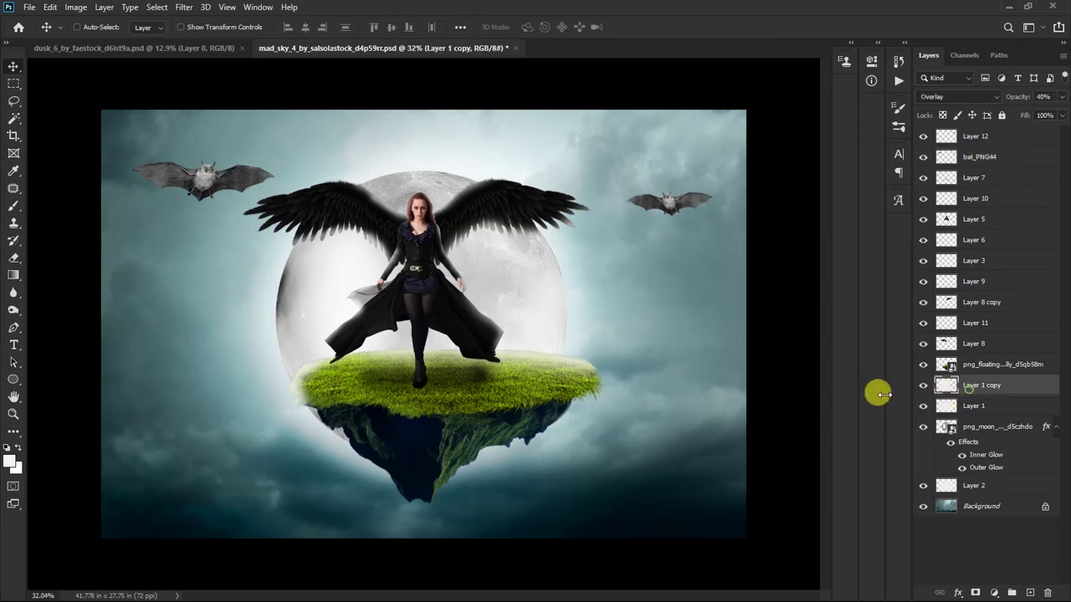
scroll(808, 399, "down", 1)
key("ctrl+t")
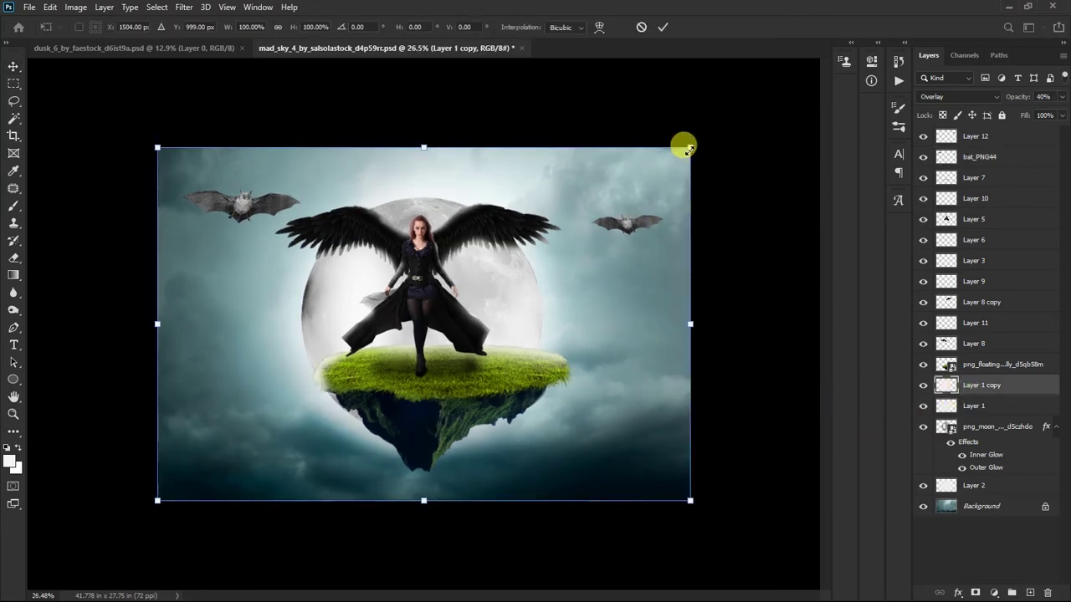
left_click_drag(687, 148, 849, 108)
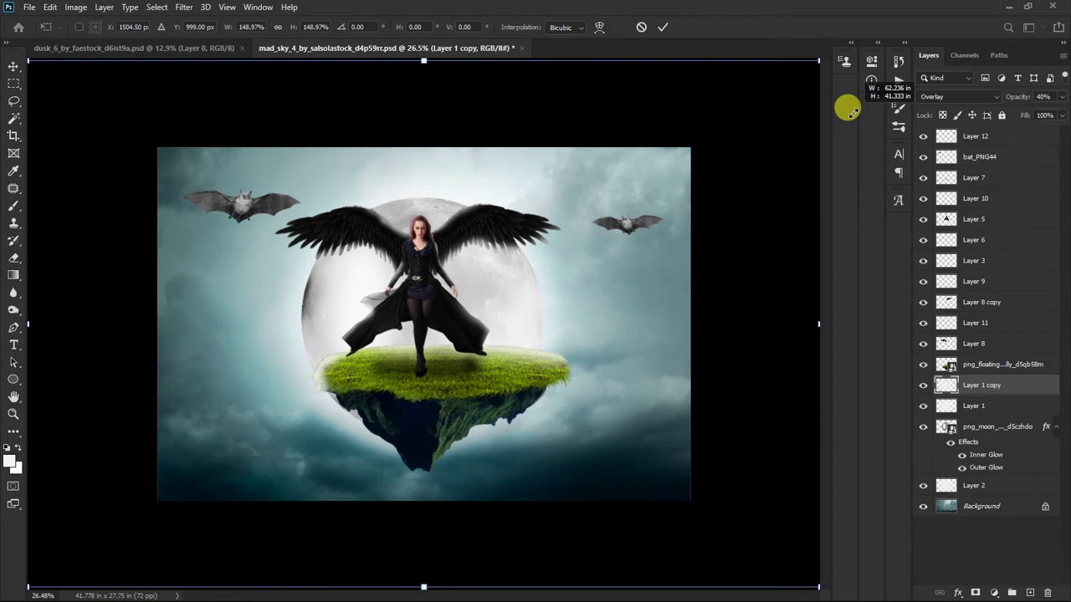
key("Return")
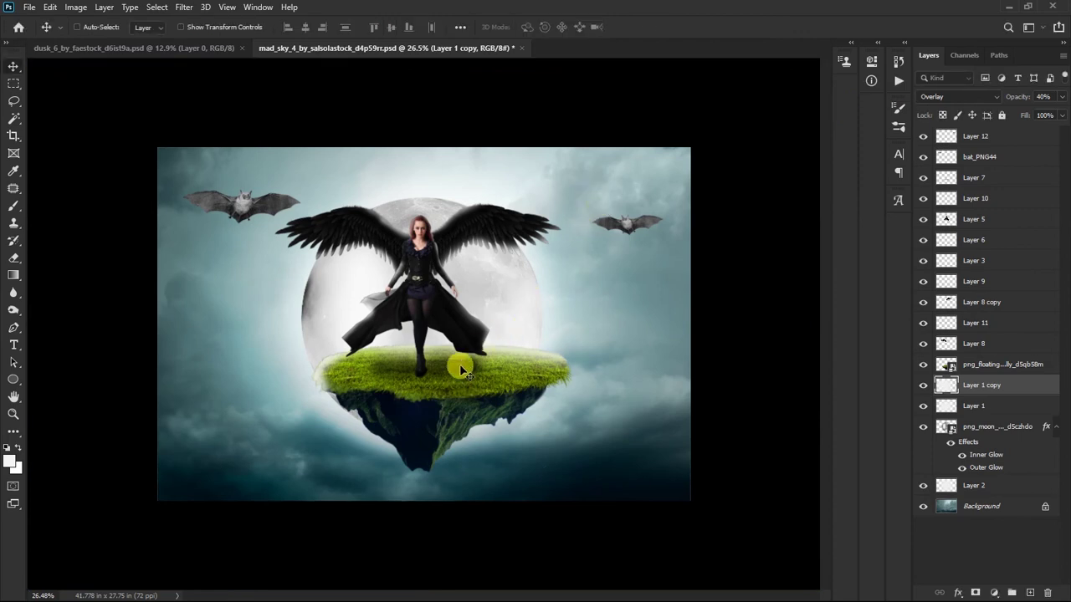
scroll(451, 237, "up", 1)
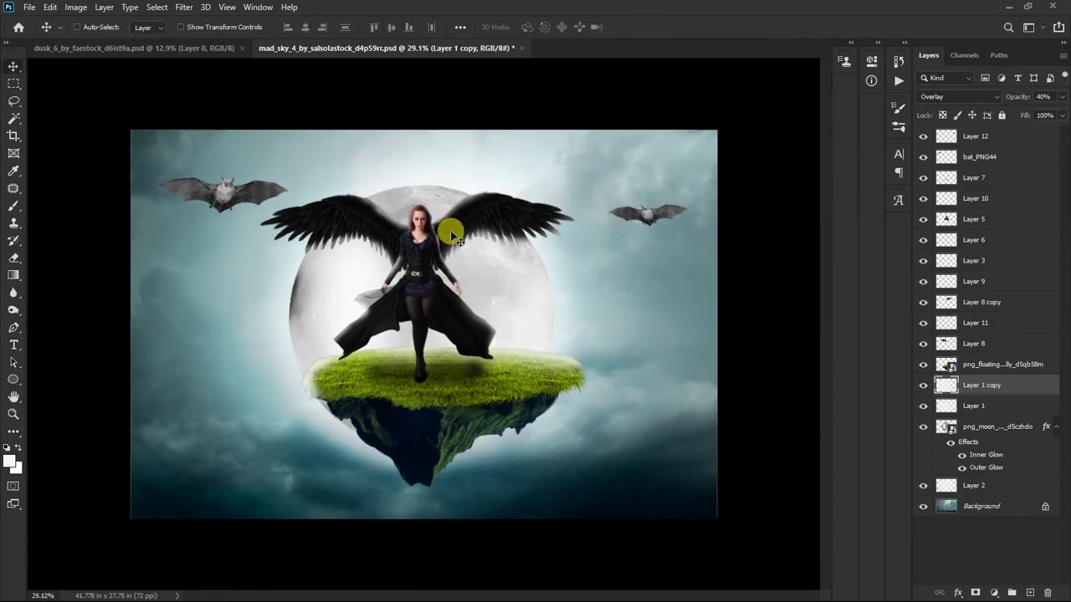
mouse_move(666, 214)
left_mouse_down()
mouse_move(656, 276)
mouse_move(576, 471)
mouse_move(694, 506)
left_mouse_up()
Copy a bat beside the island's left side, shrinking it to about a third and tilting it 34°
key("ctrl+t")
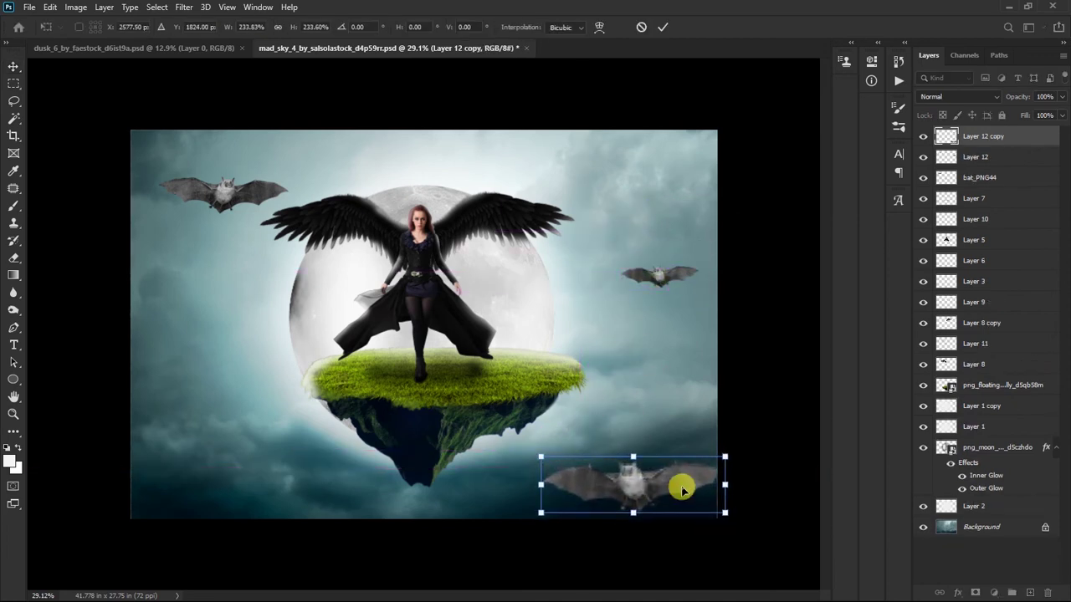
key("Return")
key("ctrl+plus")
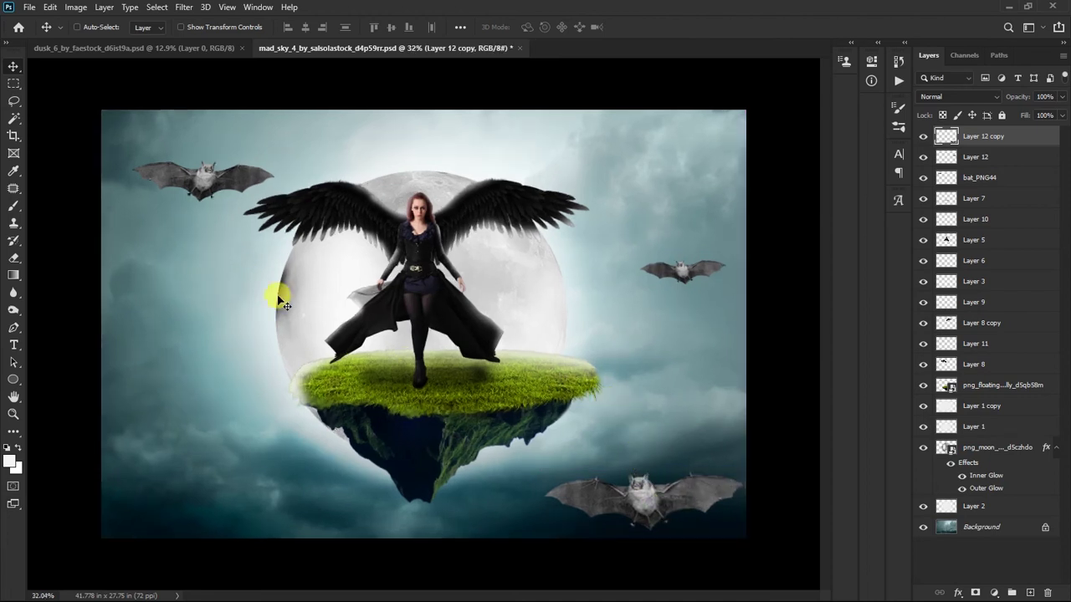
left_click_drag(636, 485, 216, 395, "alt")
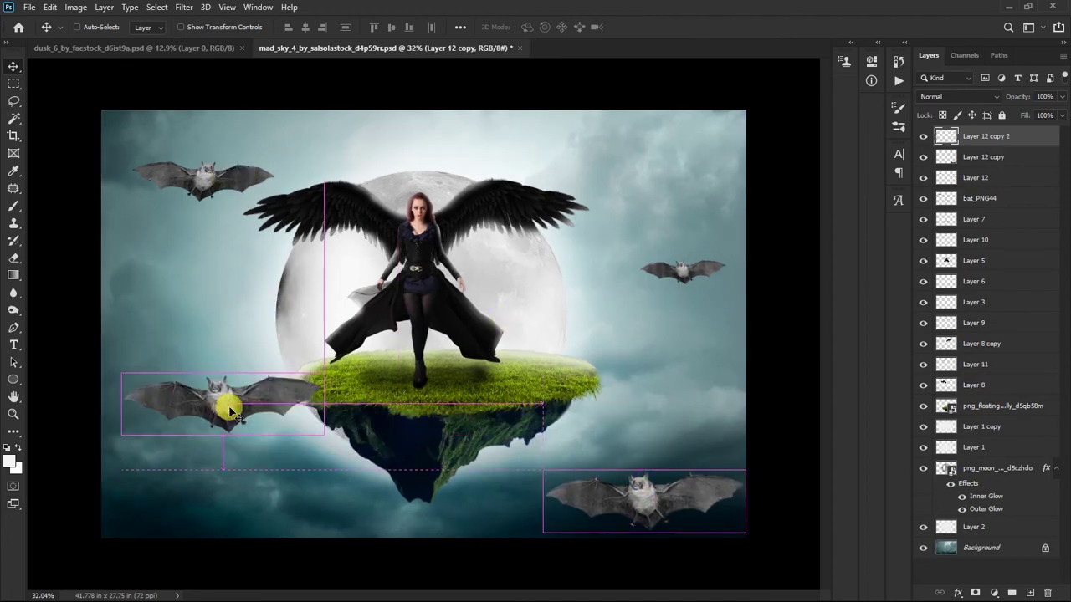
key("ctrl+t")
left_click_drag(320, 374, 259, 427, "alt")
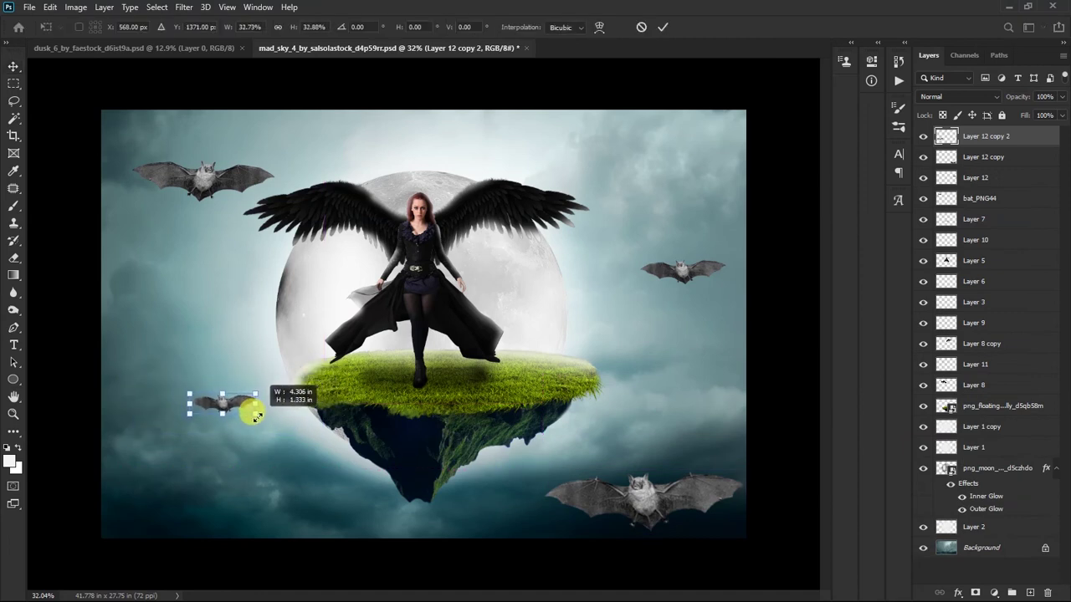
key("Return")
key("ctrl+t")
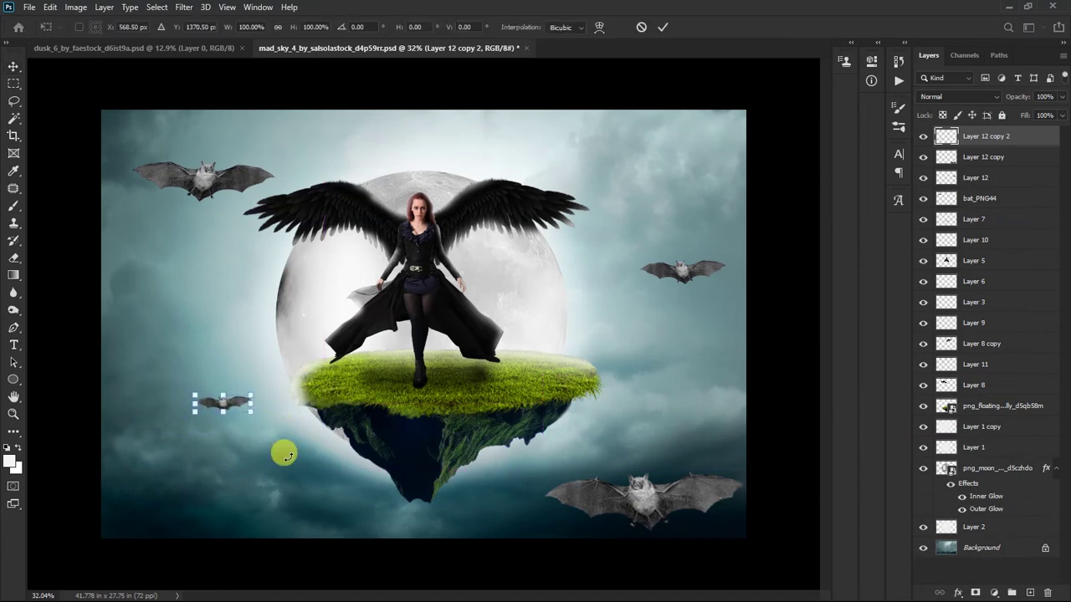
left_click_drag(282, 449, 261, 495)
key("Return")
Copy the small bat, resize it, and place the tiny bat up and left
mouse_move(245, 450)
left_mouse_down("alt")
mouse_move(246, 500)
mouse_move(227, 460)
left_mouse_up("alt")
key("ctrl+t")
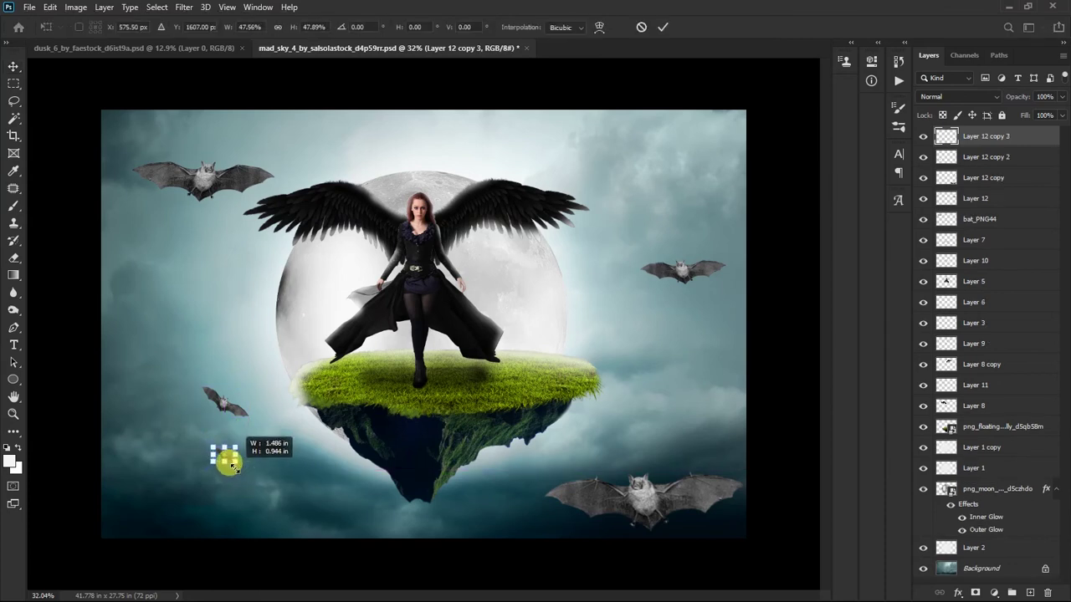
key("Return")
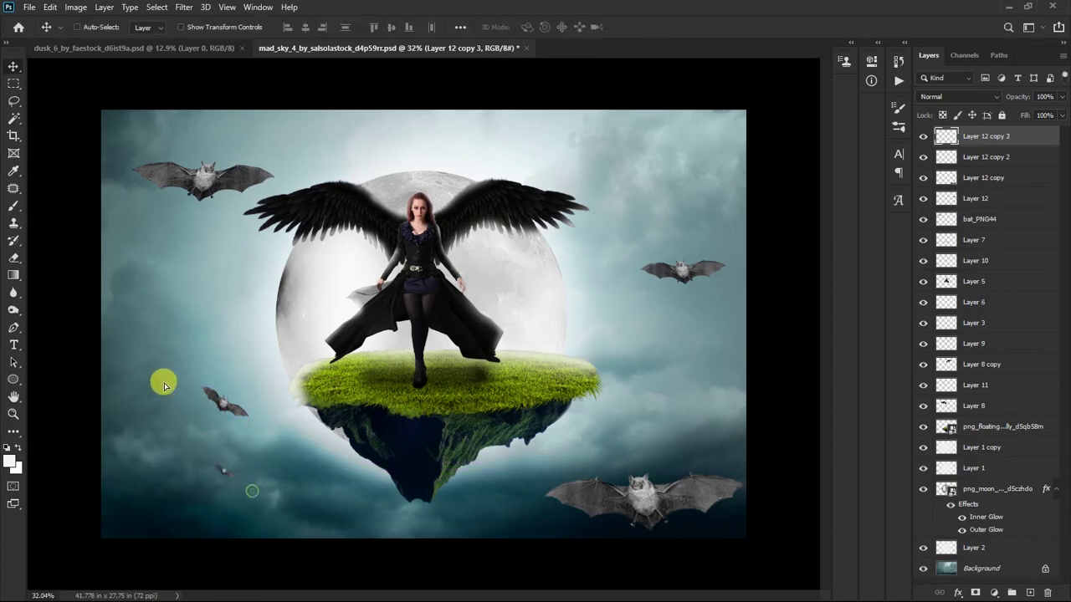
mouse_move(164, 386)
left_mouse_down("ctrl")
mouse_move(203, 403)
mouse_move(215, 393)
left_mouse_up("ctrl")
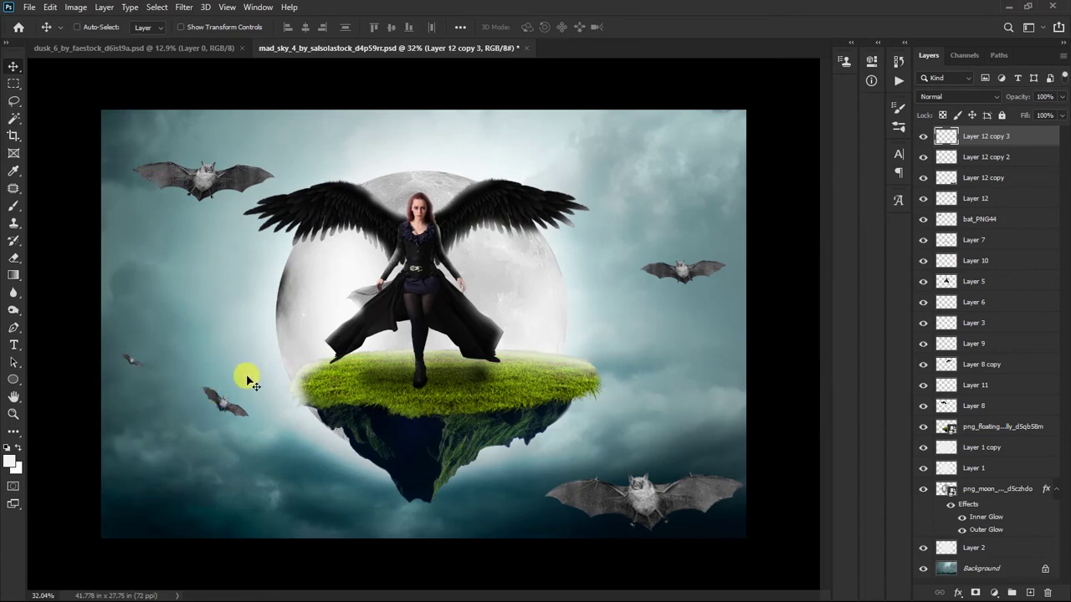
Place a shrunken, tilted copy of the top-left bat in the lower-left sky
left_click_drag(198, 191, 200, 478, "ctrl+alt")
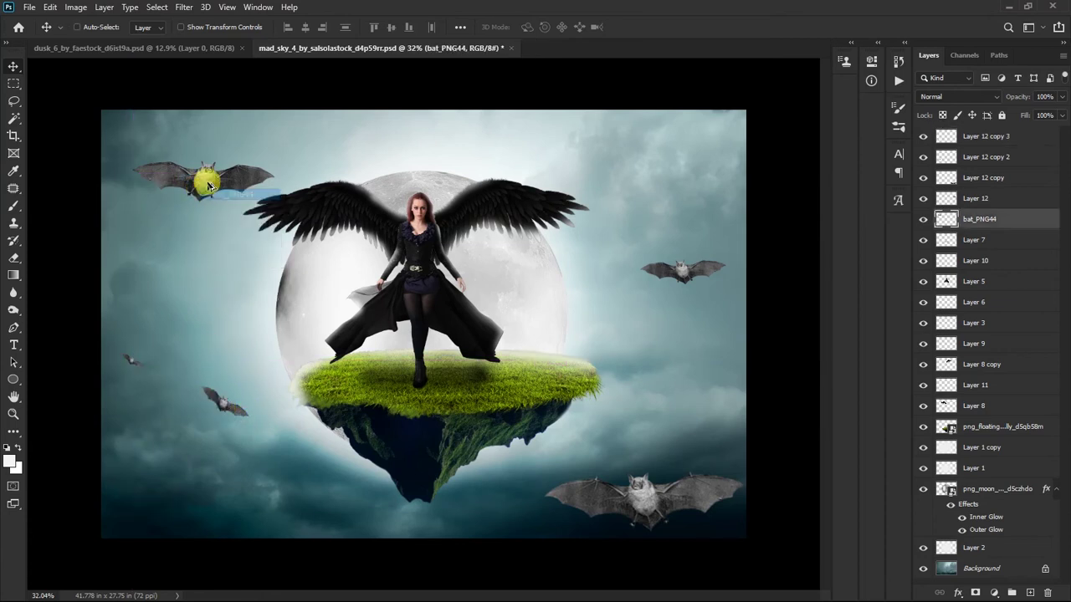
key("ctrl+t")
mouse_move(275, 437)
left_mouse_down()
mouse_move(242, 455)
mouse_move(272, 443)
mouse_move(239, 470)
left_mouse_up()
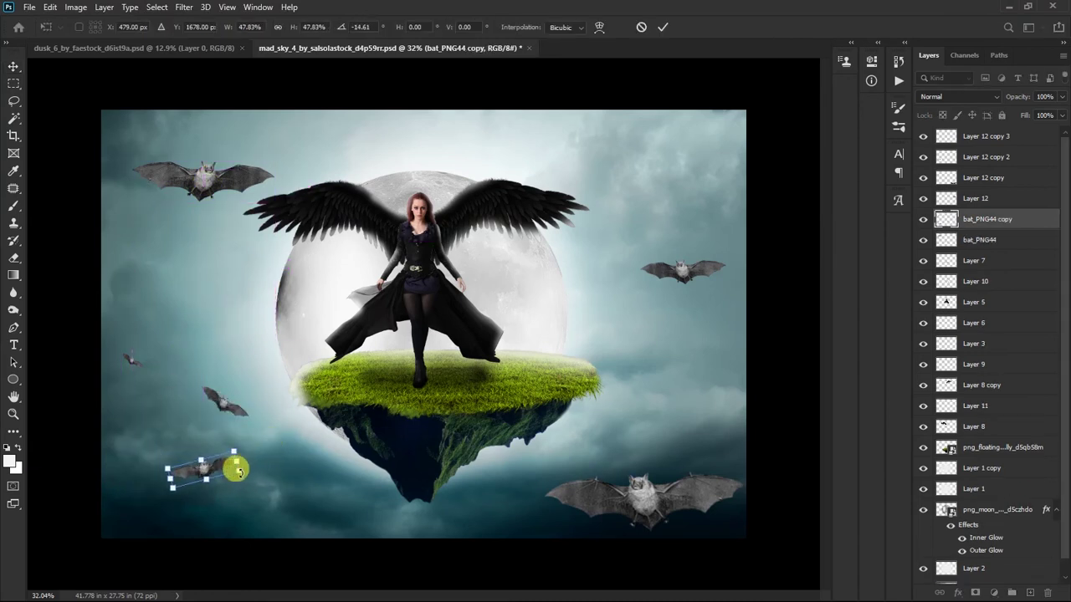
key("Return")
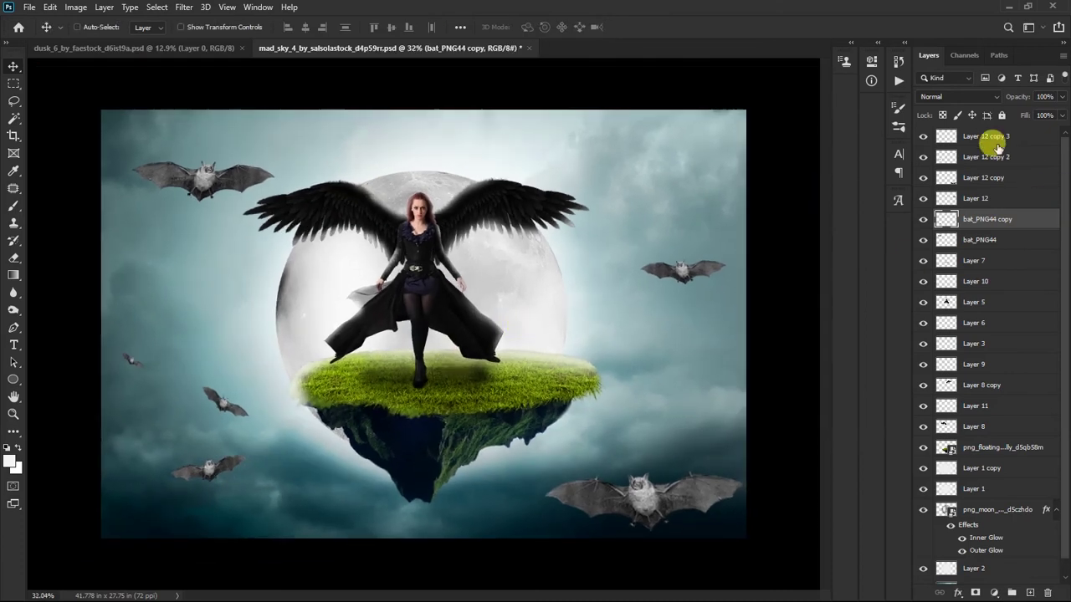
left_click(997, 143)
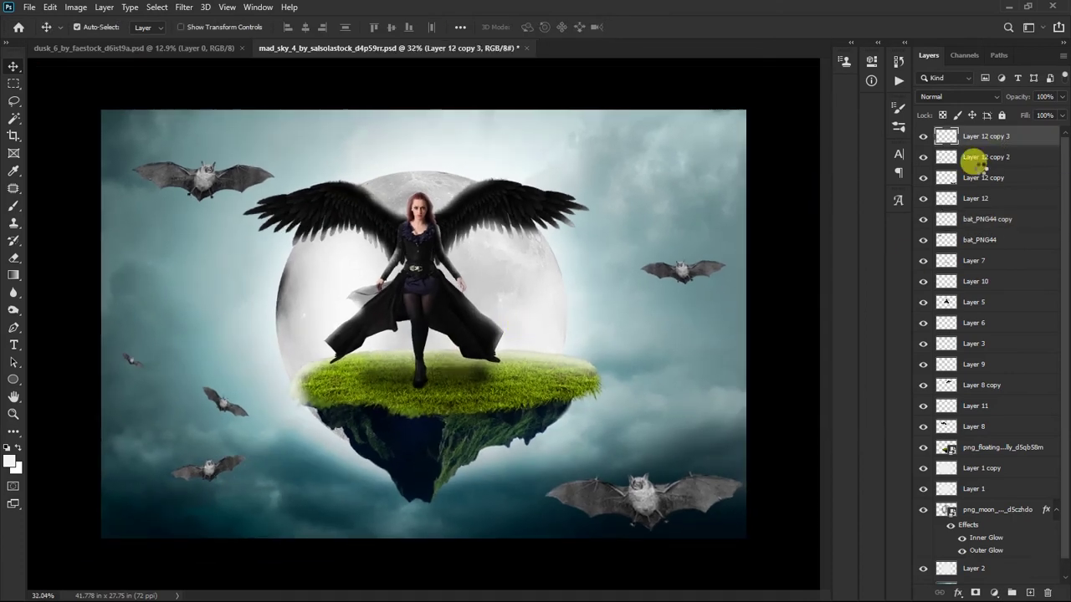
key("ctrl+shift+alt+e")
In the Camera Raw Filter, raise Shadows to +8 and cool the Temperature slightly
scroll(518, 205, "down", 1, "alt")
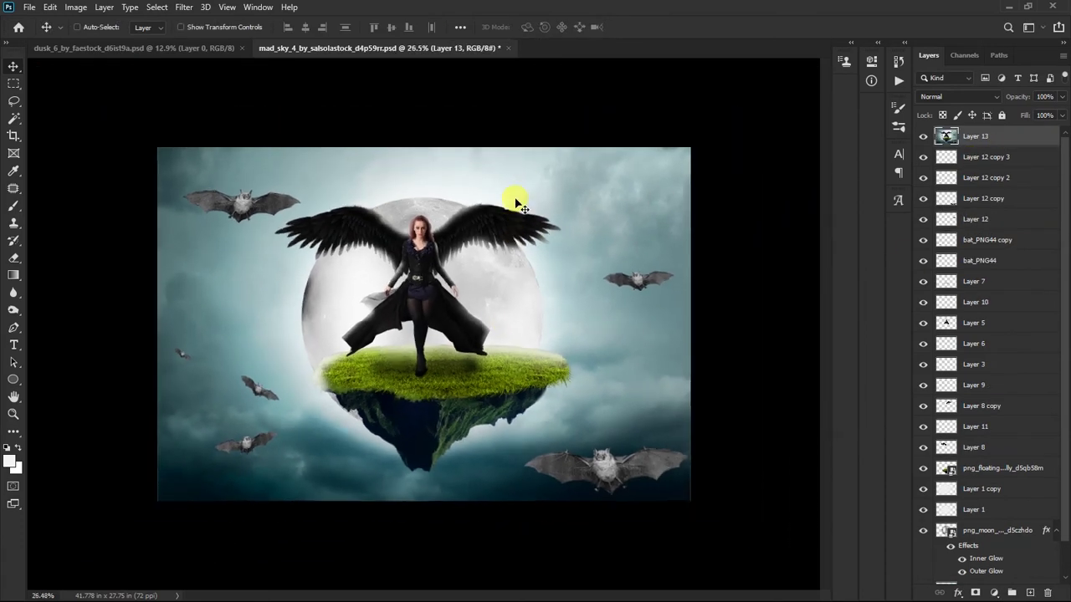
left_click(184, 7)
left_click(205, 86)
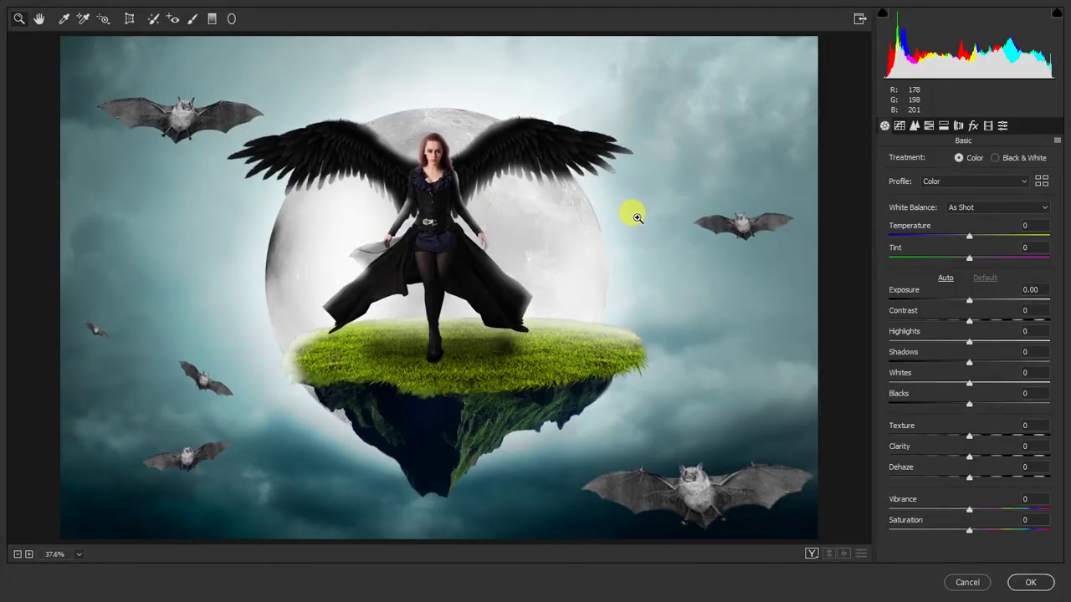
left_click_drag(973, 367, 976, 361)
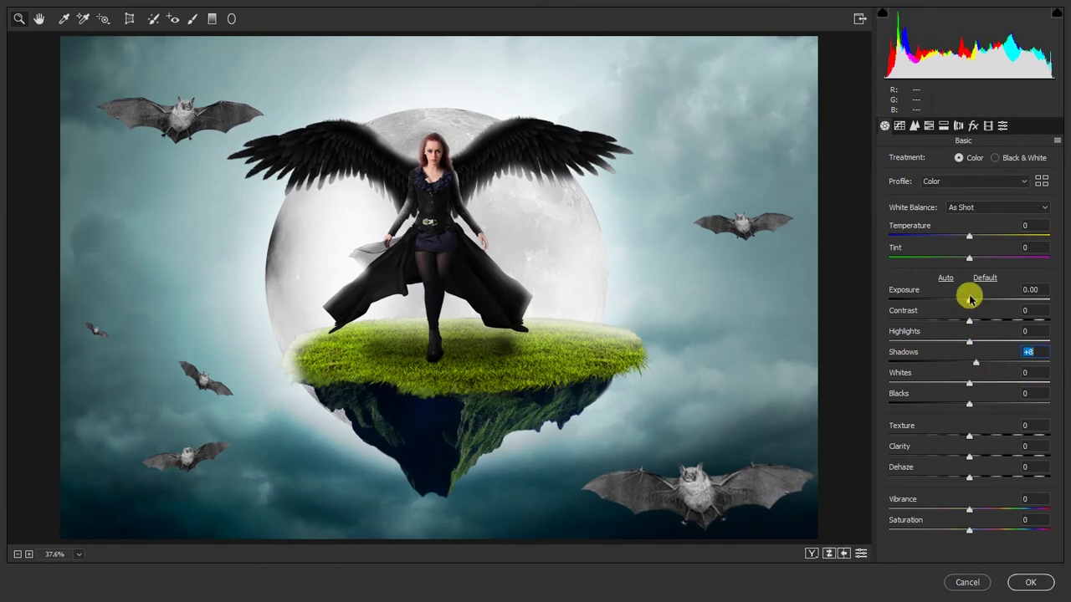
left_click_drag(969, 238, 970, 242)
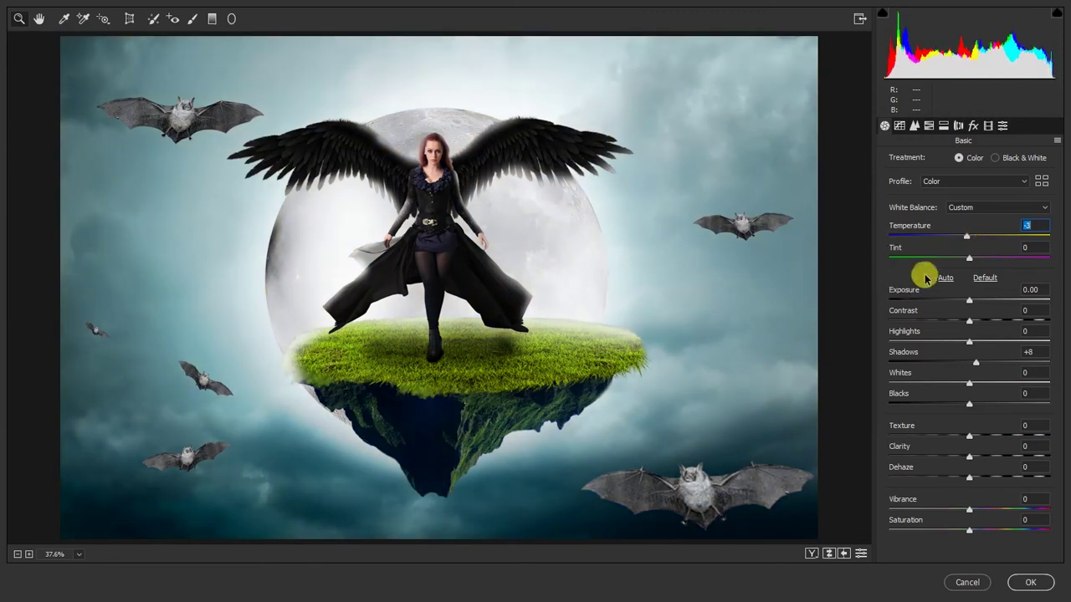
Add a Radial Filter centred on the moon and angel that darkens the outer edges, and apply it
left_click(230, 20)
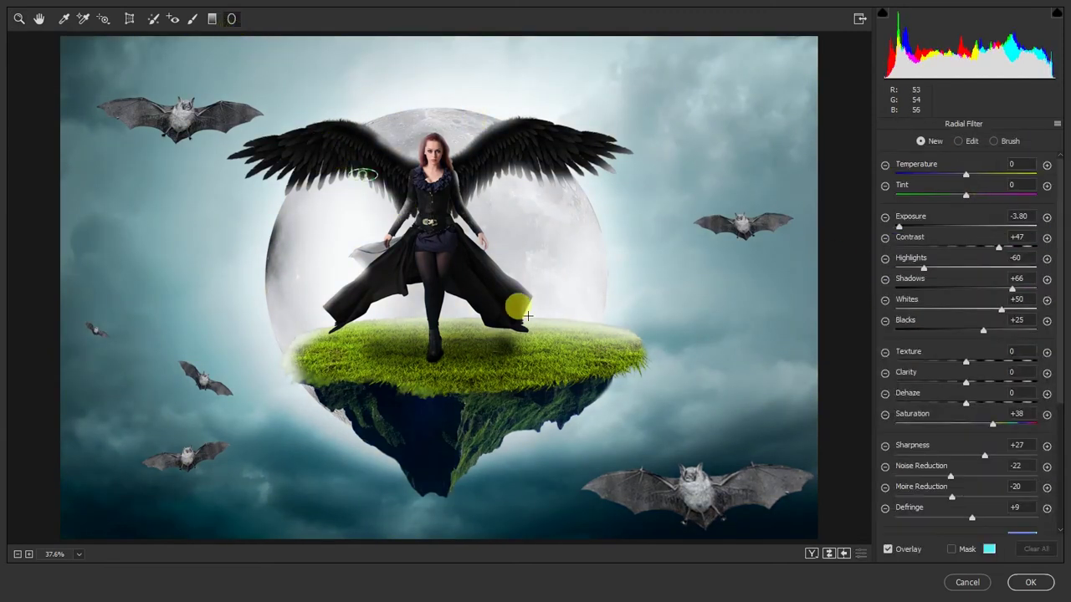
left_click_drag(362, 175, 559, 349)
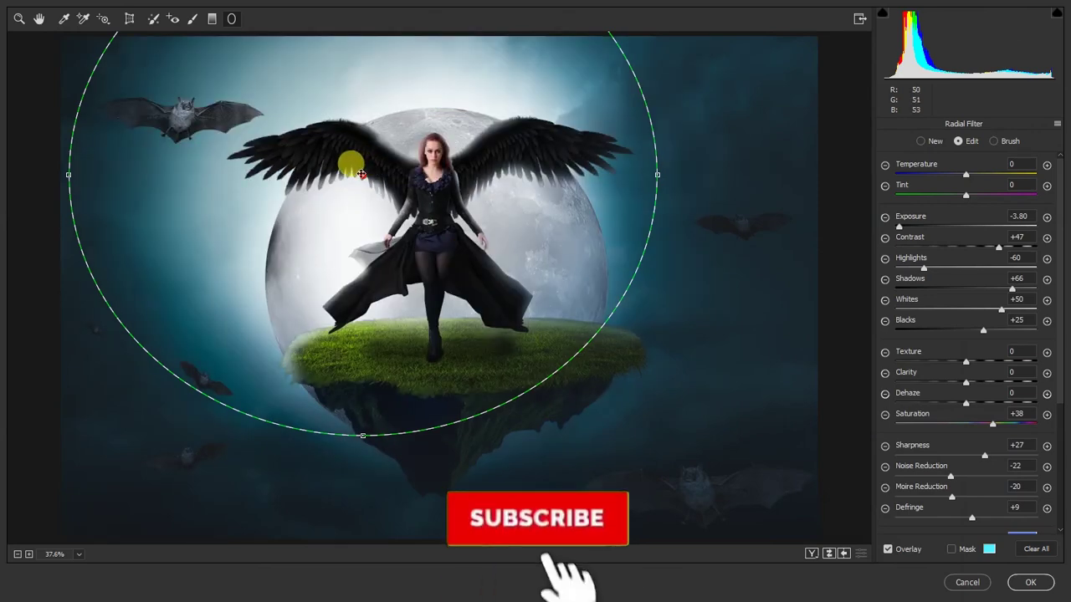
left_click_drag(380, 179, 443, 270)
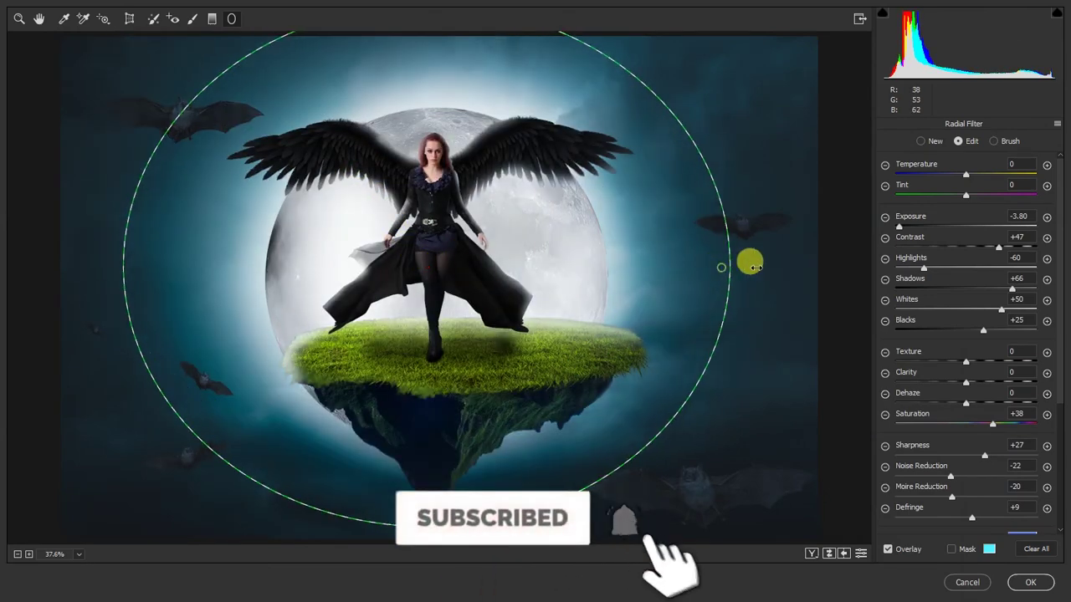
left_click_drag(721, 266, 784, 266)
left_click_drag(425, 527, 418, 542)
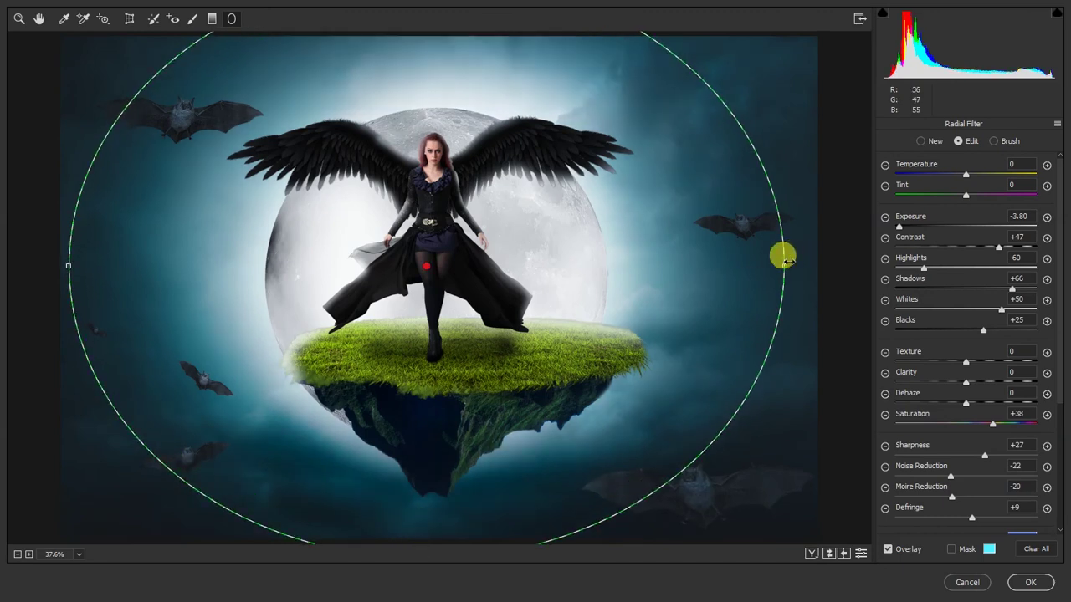
left_click_drag(787, 263, 818, 259)
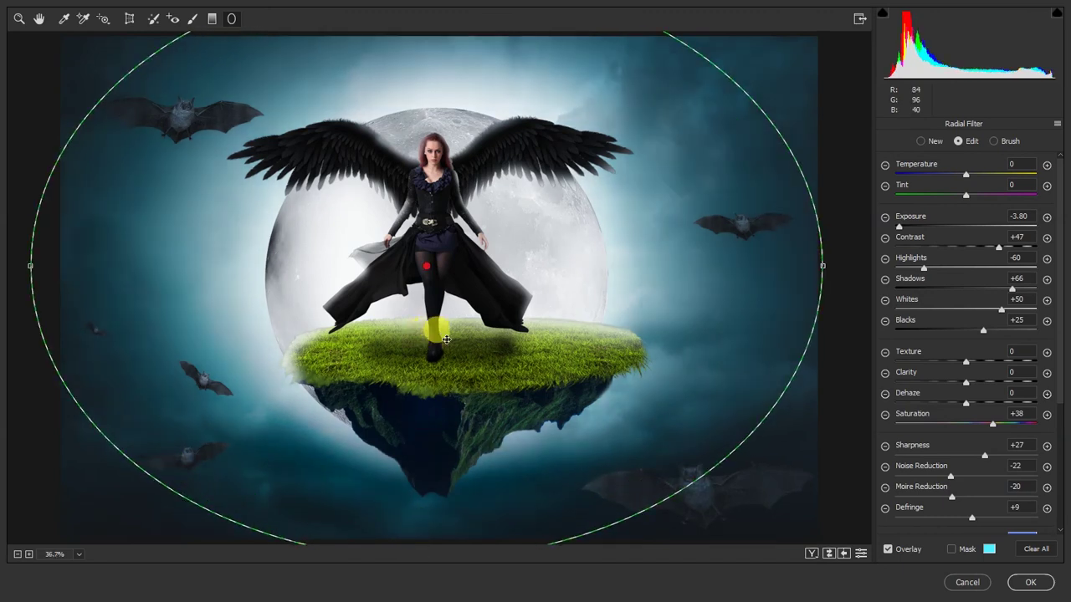
key("ctrl+minus")
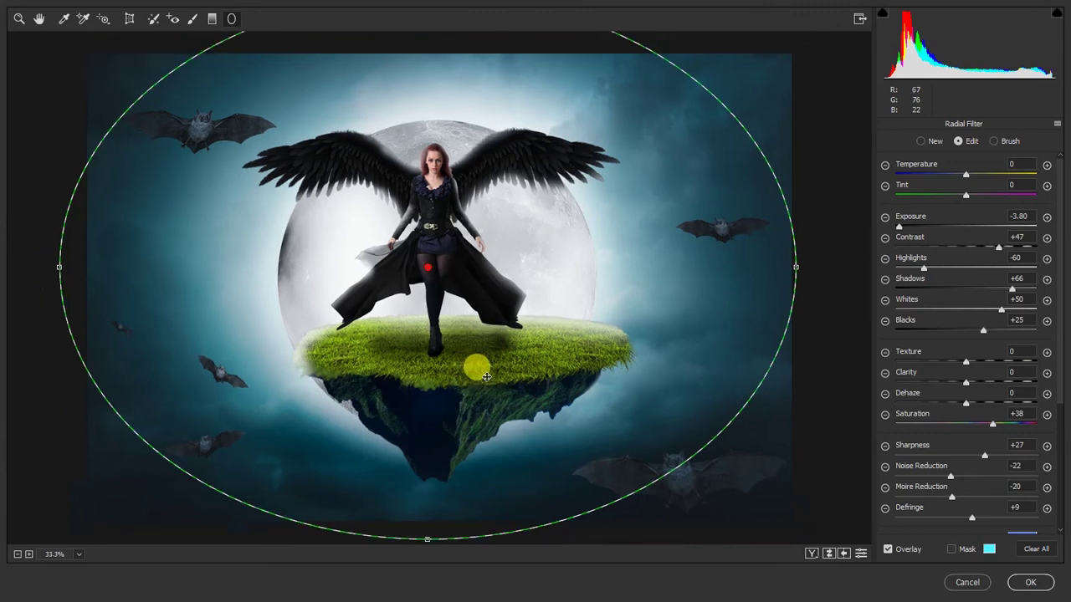
left_click(1030, 582)
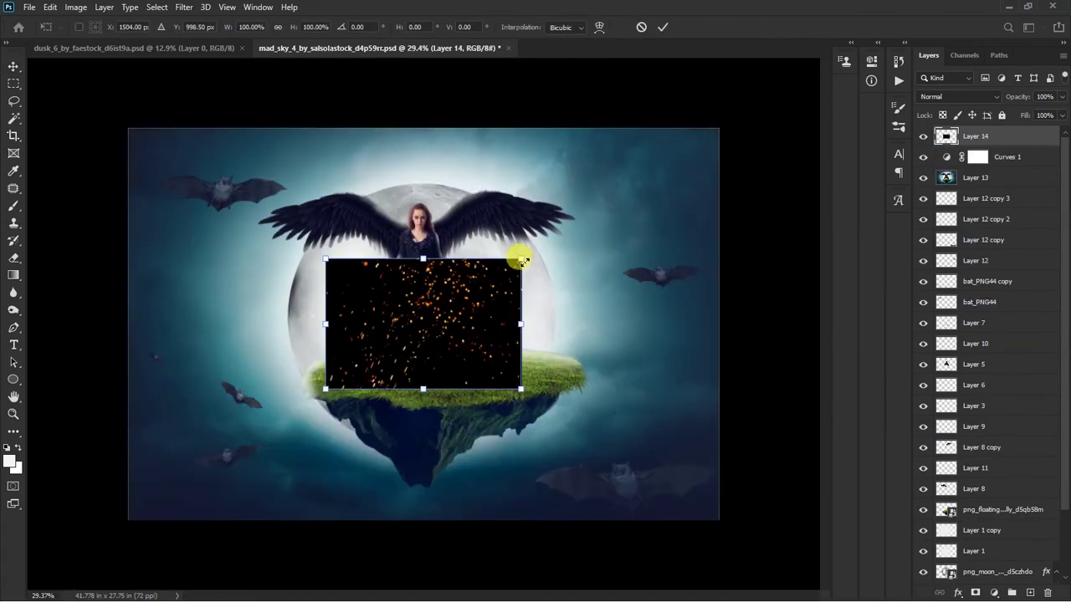
Enlarge the sparks layer to cover the whole image and set its blend mode to Screen
left_click_drag(519, 246, 781, 204)
double_click(686, 223)
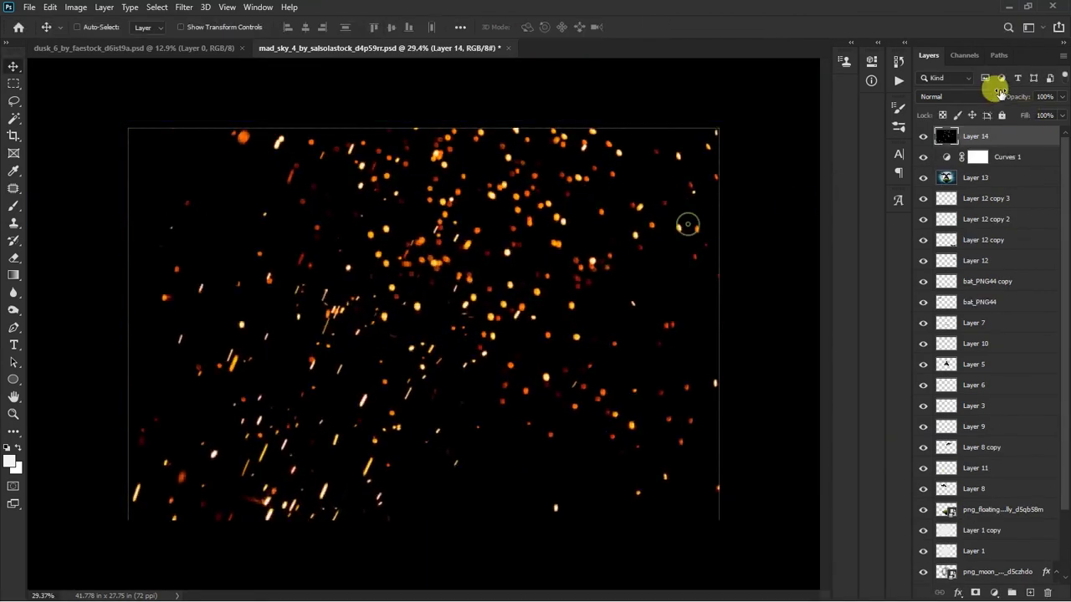
left_click(973, 99)
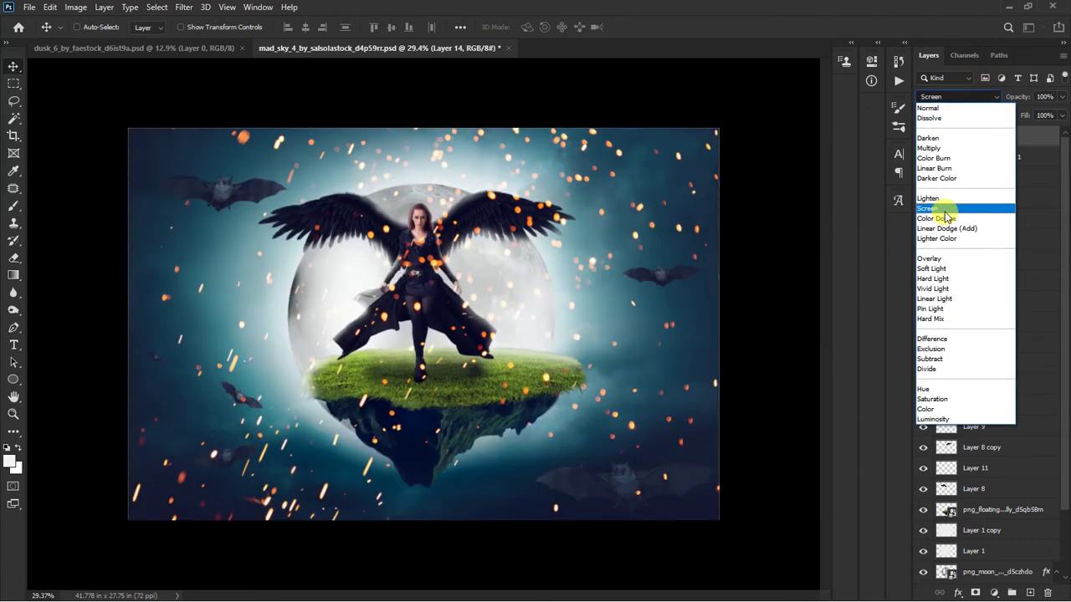
left_click(944, 210)
key("ctrl+0")
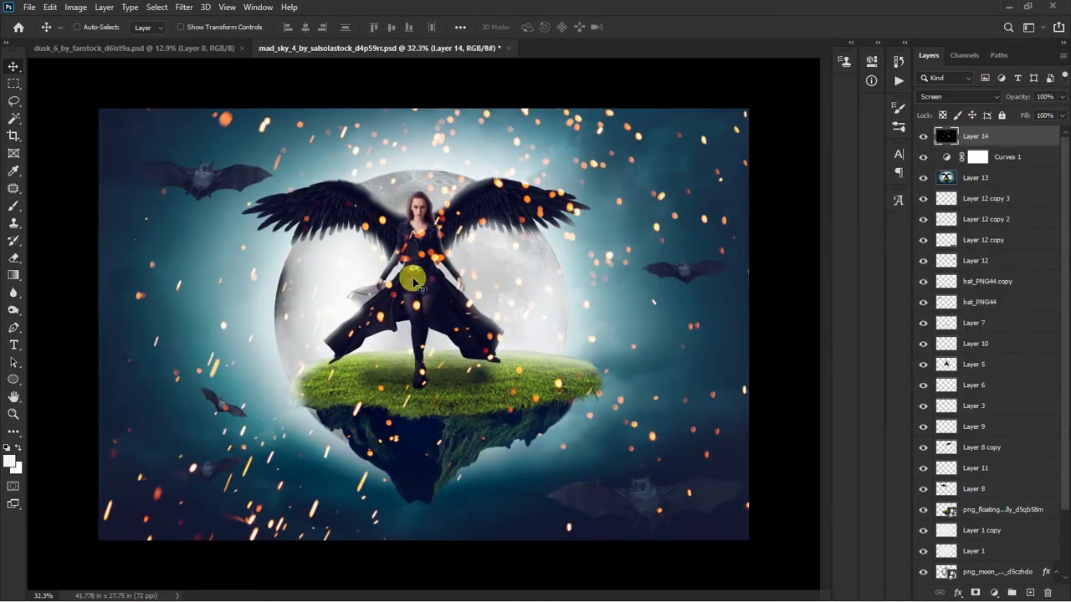
key("ctrl+u")
Desaturate the sparks, then apply Color Balance with Cyan −88 and Blue +70
left_click(782, 194)
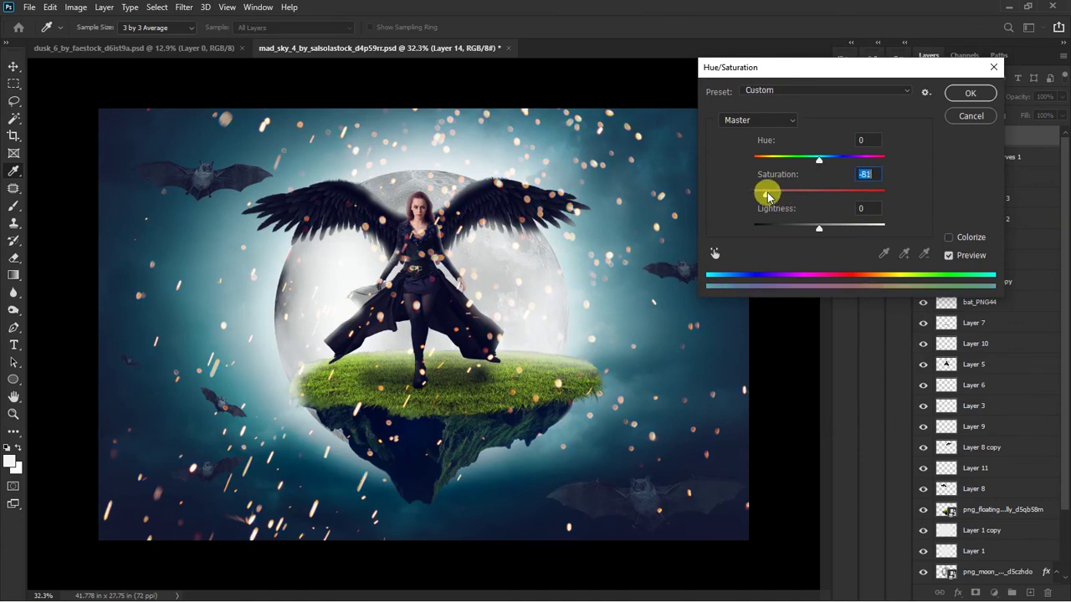
key("Return")
key("ctrl+b")
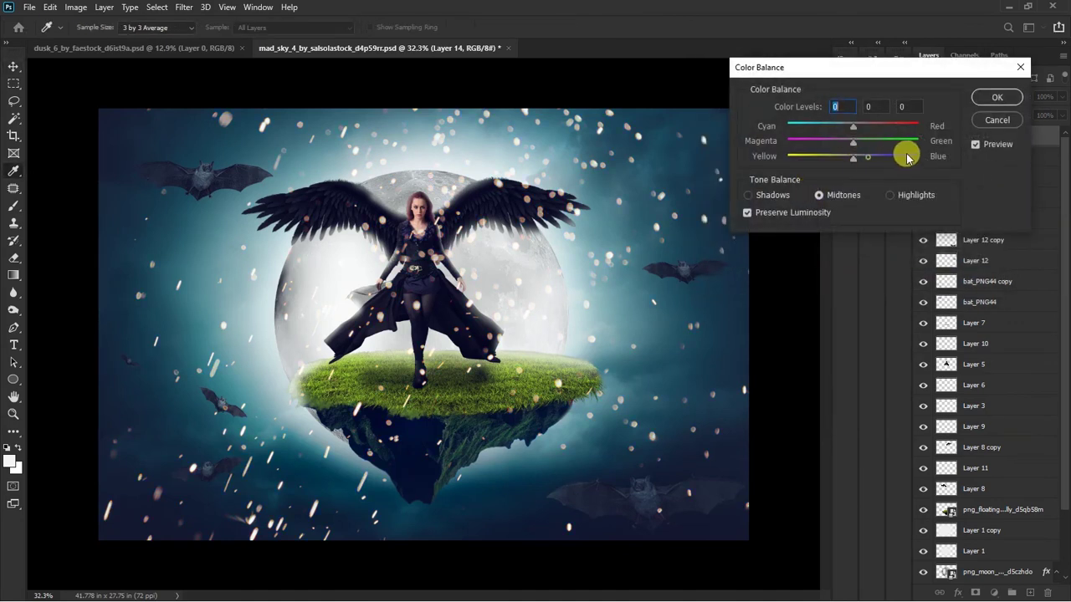
left_click_drag(910, 157, 899, 157)
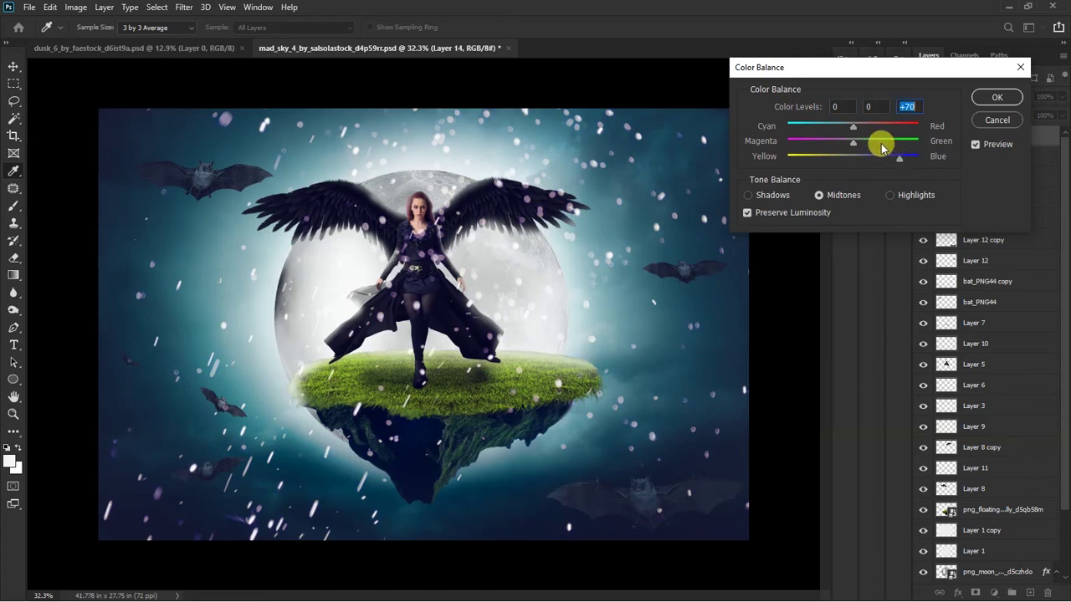
left_click_drag(852, 126, 795, 130)
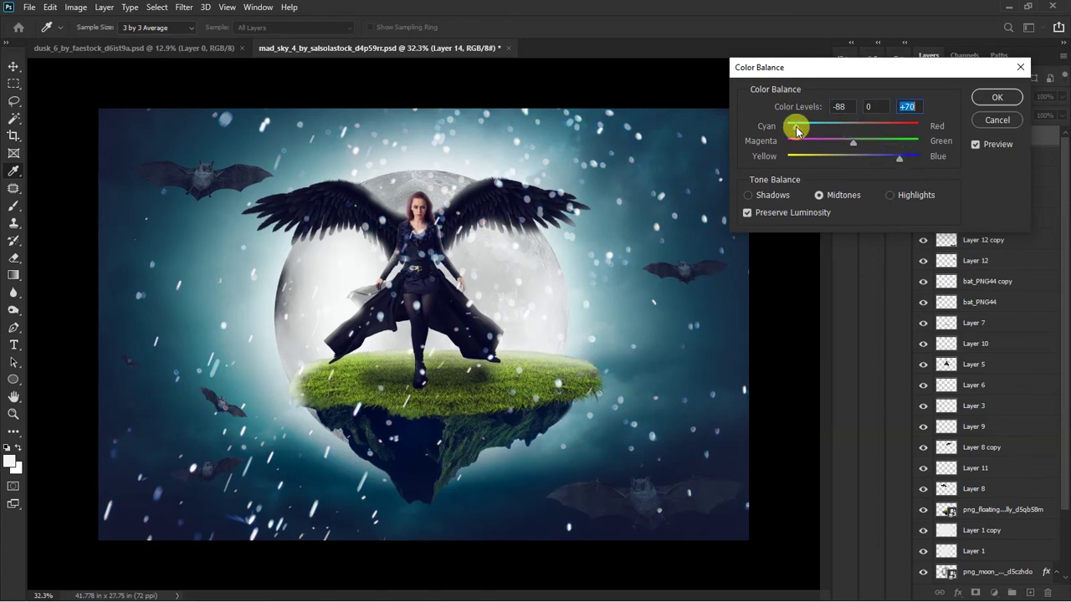
key("Return")
key("ctrl+0")
Lower Layer 14's opacity to 79% to soften the bluish sparkles
key("v")
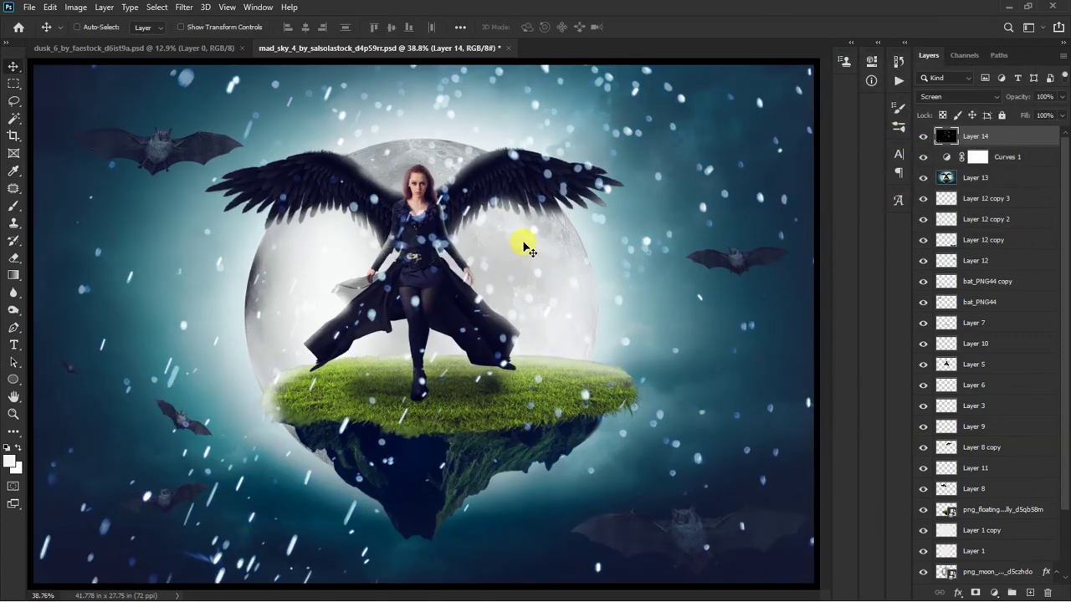
scroll(428, 230, "up", 2)
scroll(418, 242, "up", 1)
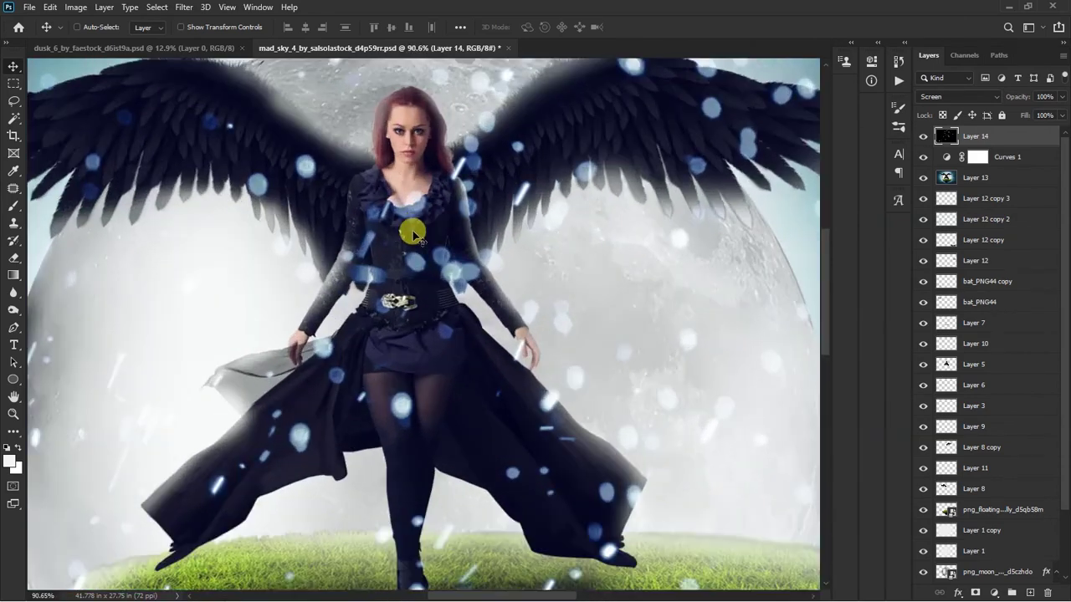
key("ctrl+0")
scroll(412, 236, "down", 1)
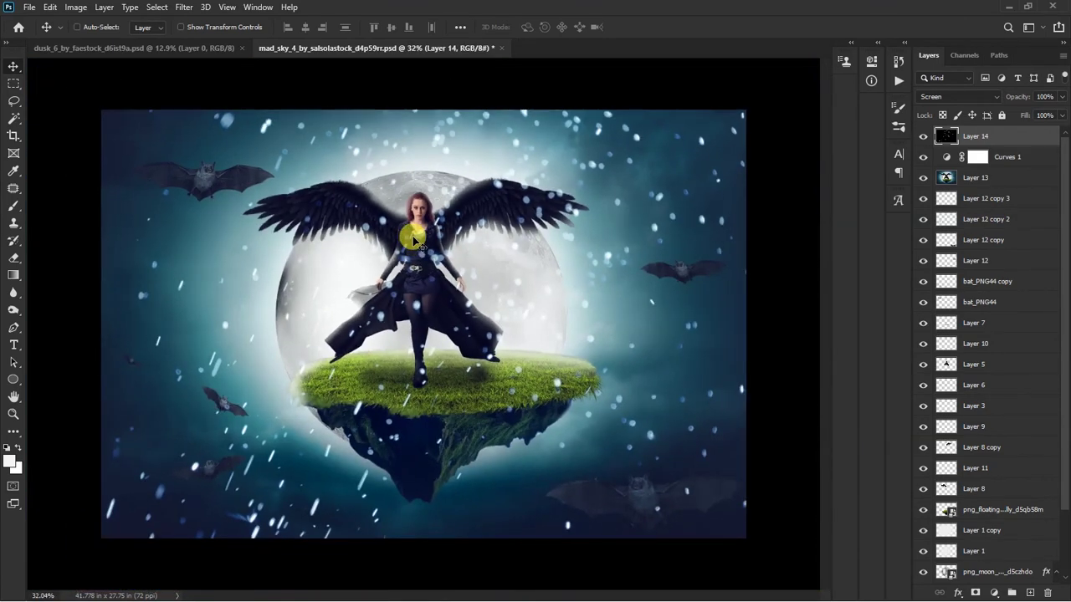
left_click(1061, 96)
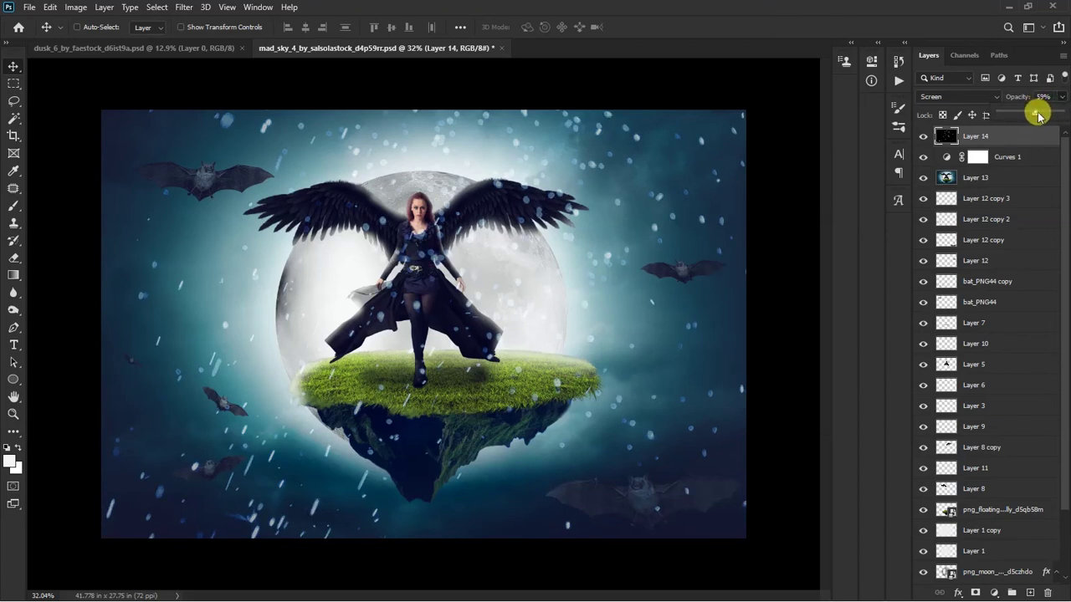
left_click_drag(1040, 116, 1051, 113)
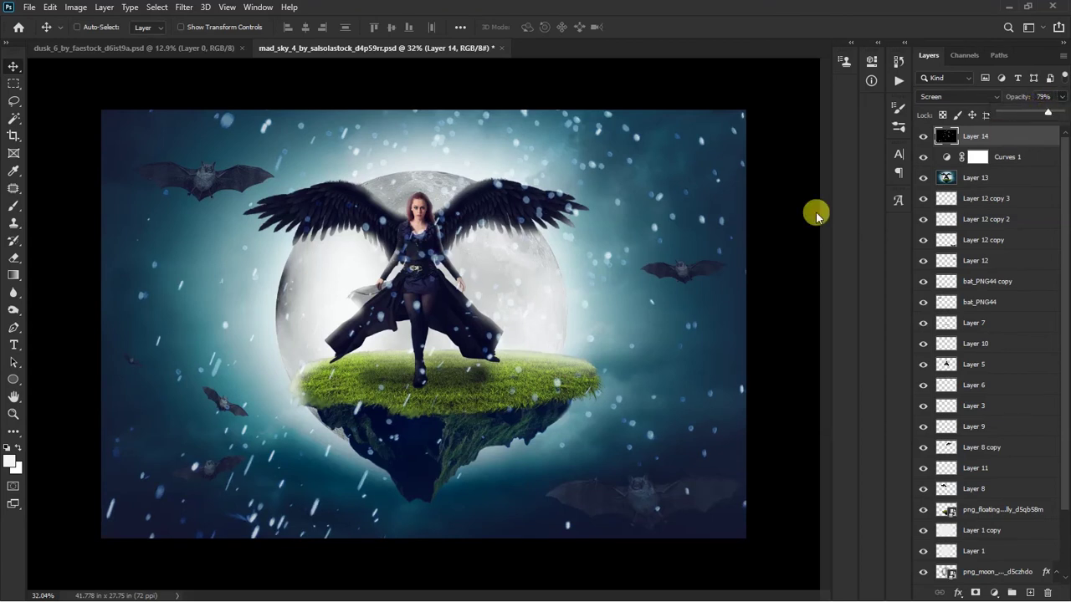